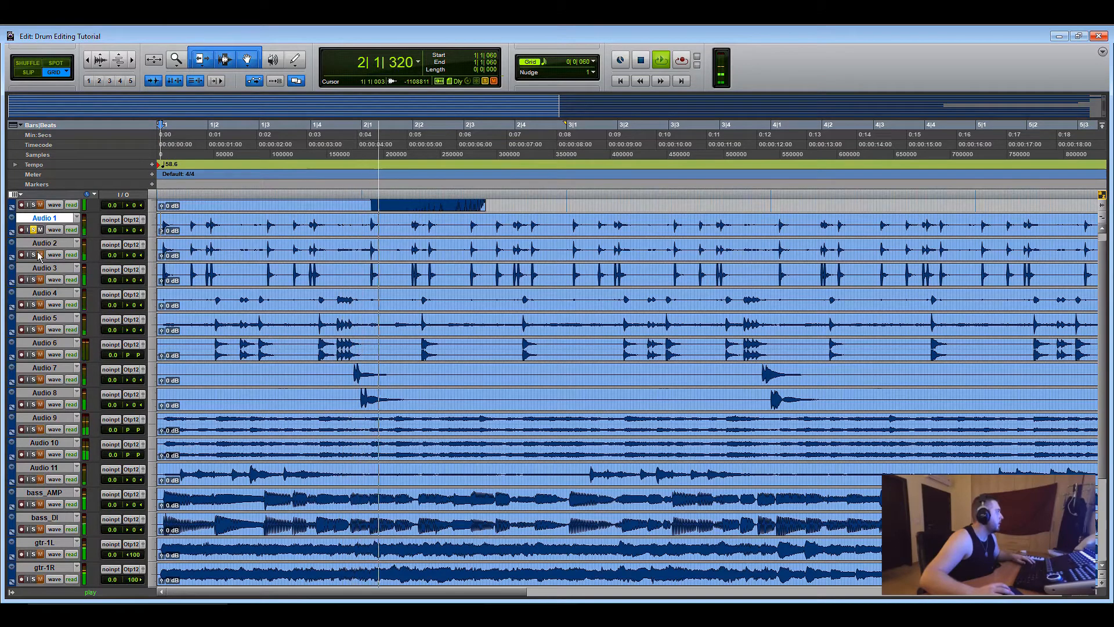
# Audition the Audio 1, Audio 2 and Audio 3 tracks one after another in solo
pyautogui.press('space')
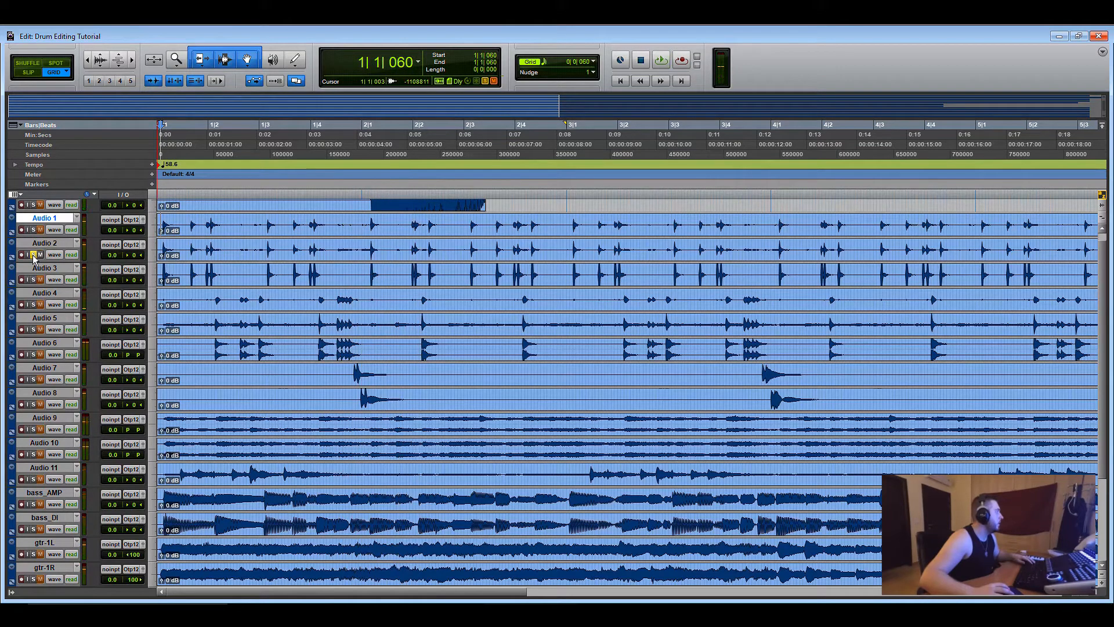
pyautogui.press('space')
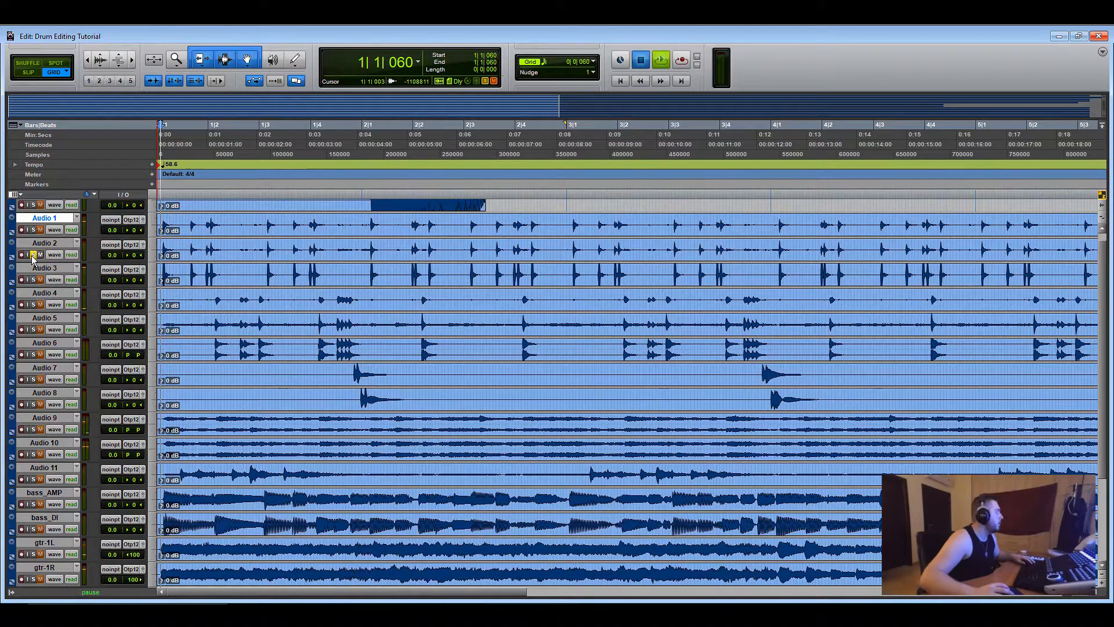
pyautogui.press('space')
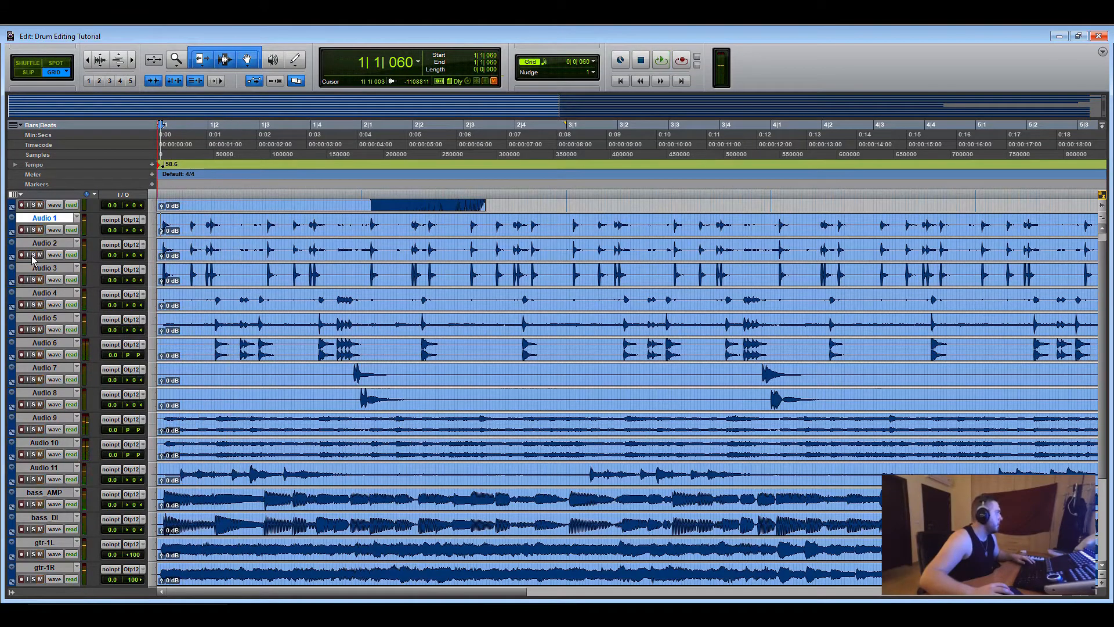
pyautogui.click(34, 280)
pyautogui.press('space')
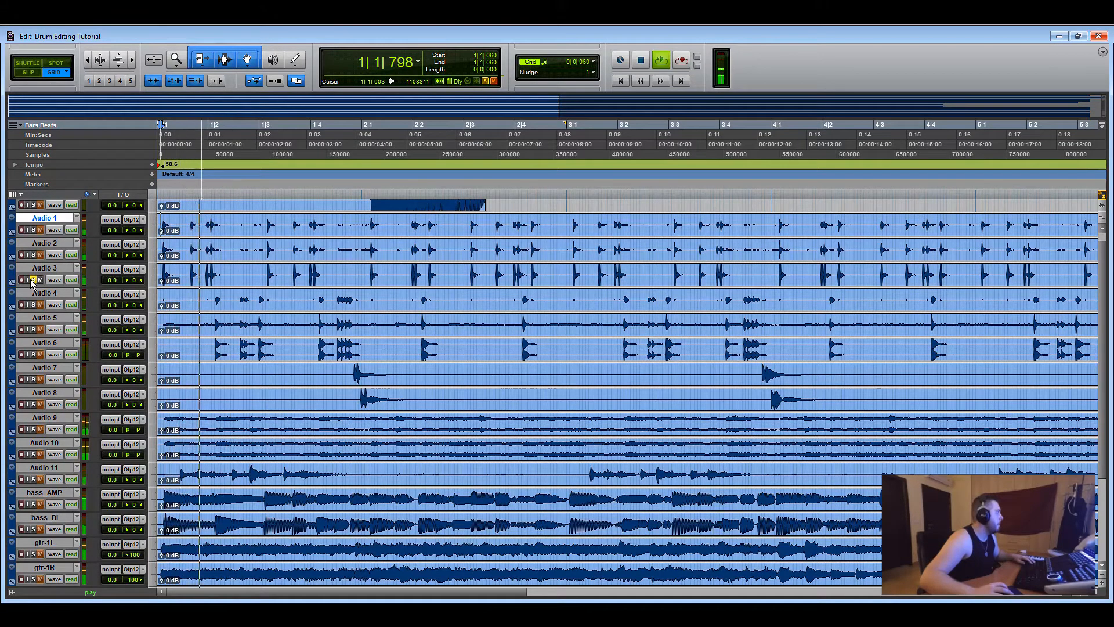
pyautogui.press('space')
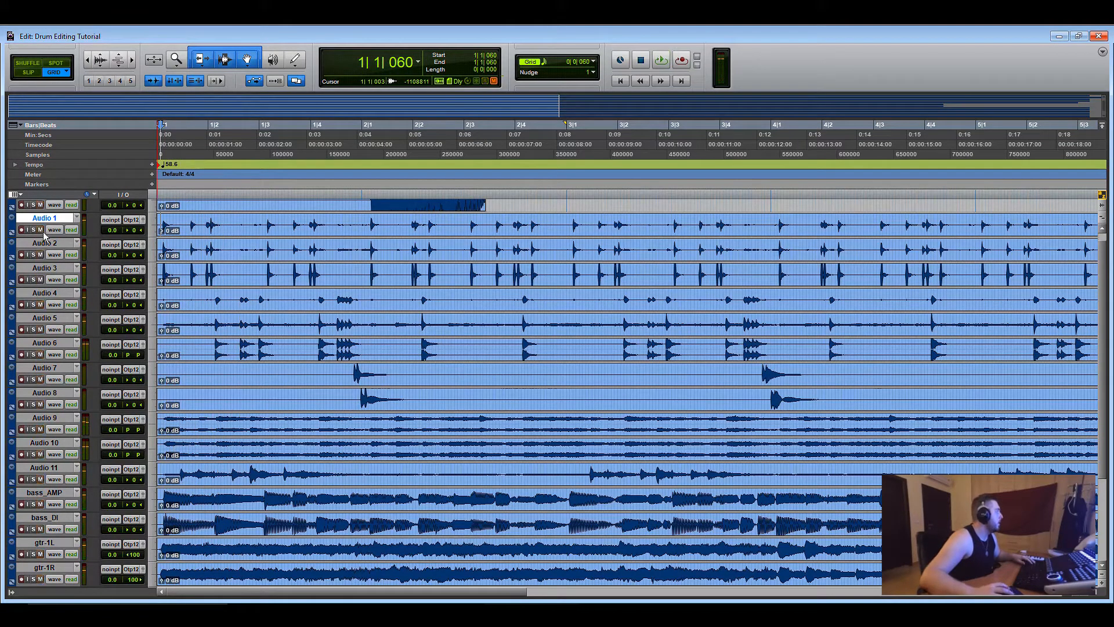
# Rename the Audio 1 track as Kick In
pyautogui.doubleClick(44, 218)
pyautogui.write('Kick In')
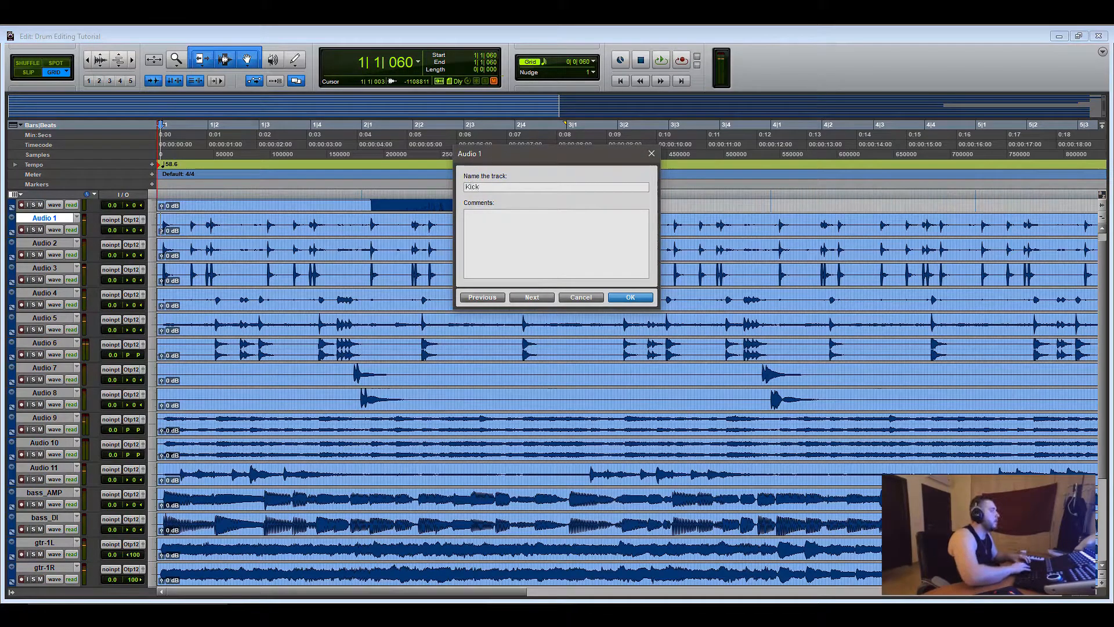
pyautogui.press('Return')
# Compare the Kick In and Audio 2 tracks in solo and rename Audio 2 as Kick Out
pyautogui.click(34, 230)
pyautogui.press('space')
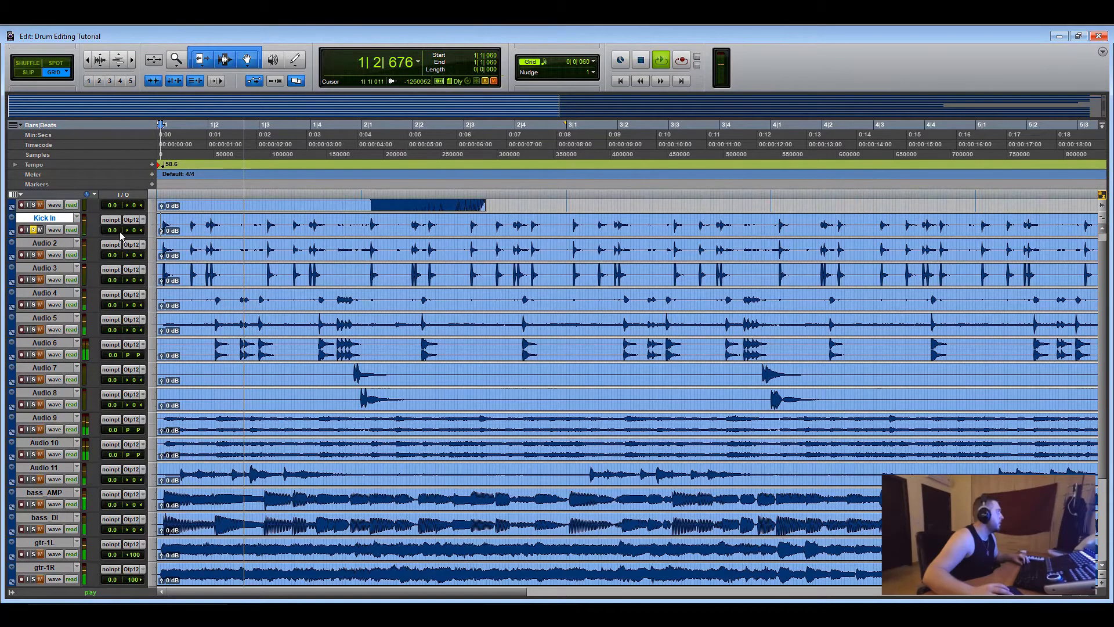
pyautogui.press('space')
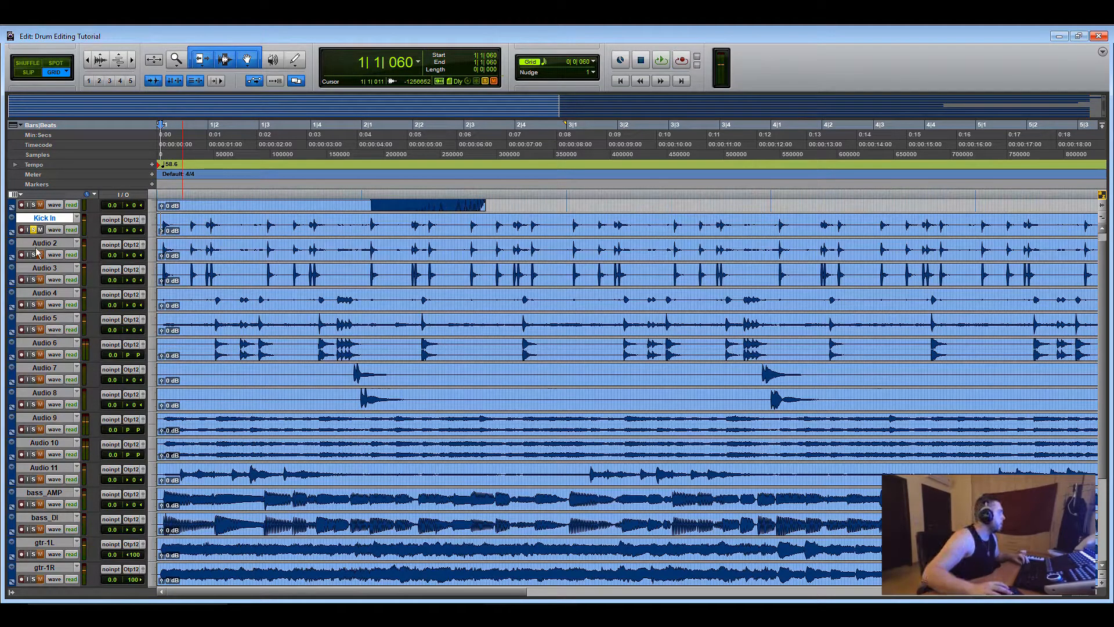
pyautogui.press('space')
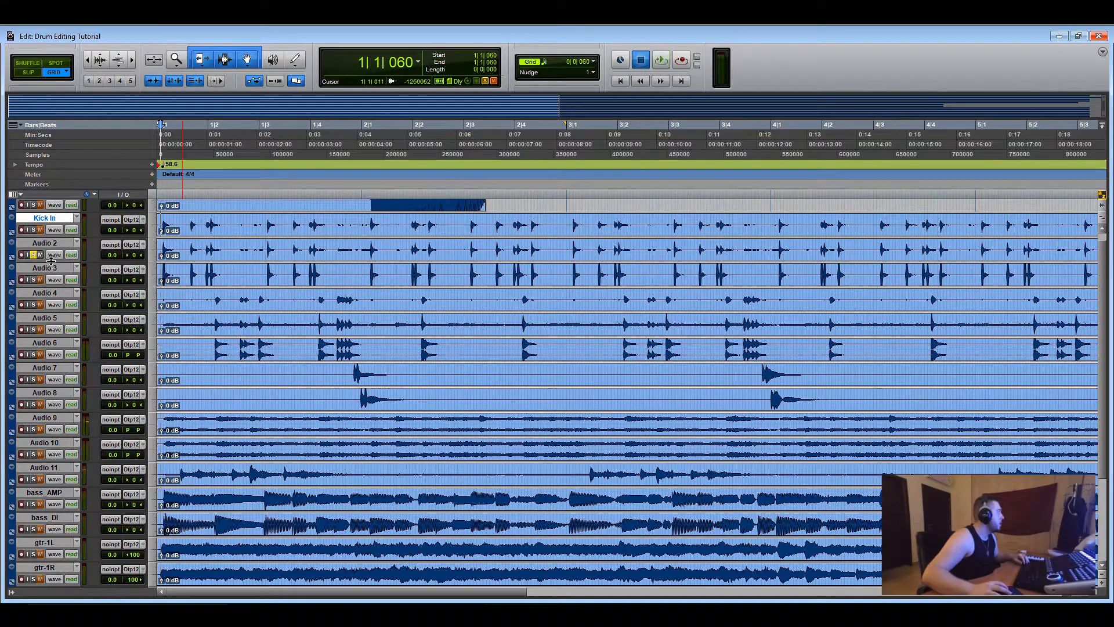
pyautogui.press('space')
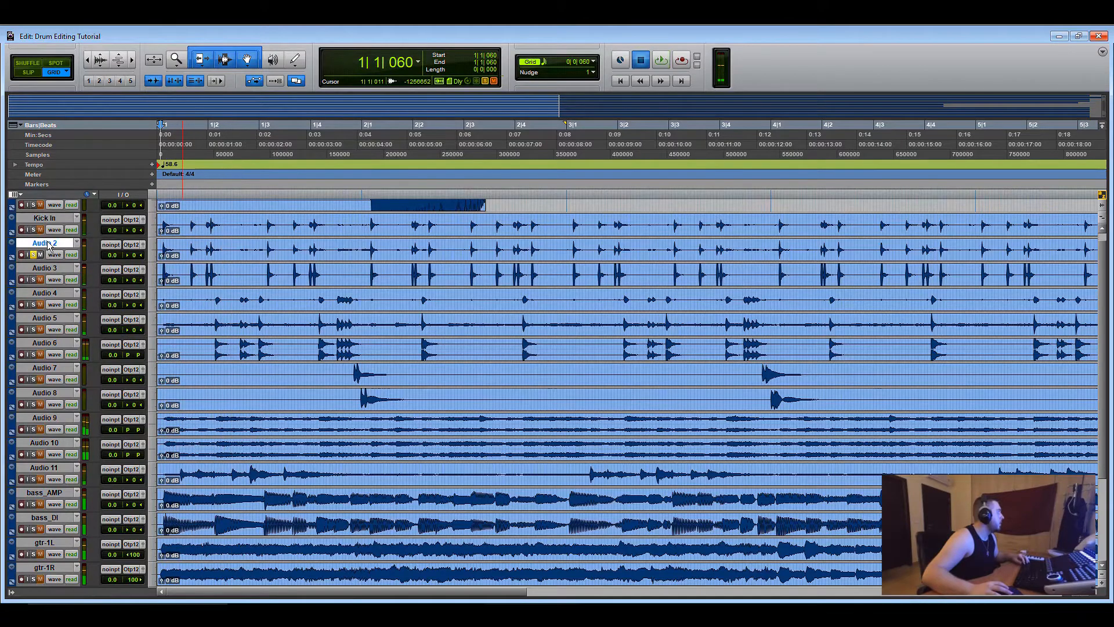
pyautogui.doubleClick(45, 243)
pyautogui.write('Kick Out')
pyautogui.press('Return')
# Audition the Audio 3 track in solo and rename it as Kick S
pyautogui.press('space')
pyautogui.press('space')
pyautogui.doubleClick(55, 270)
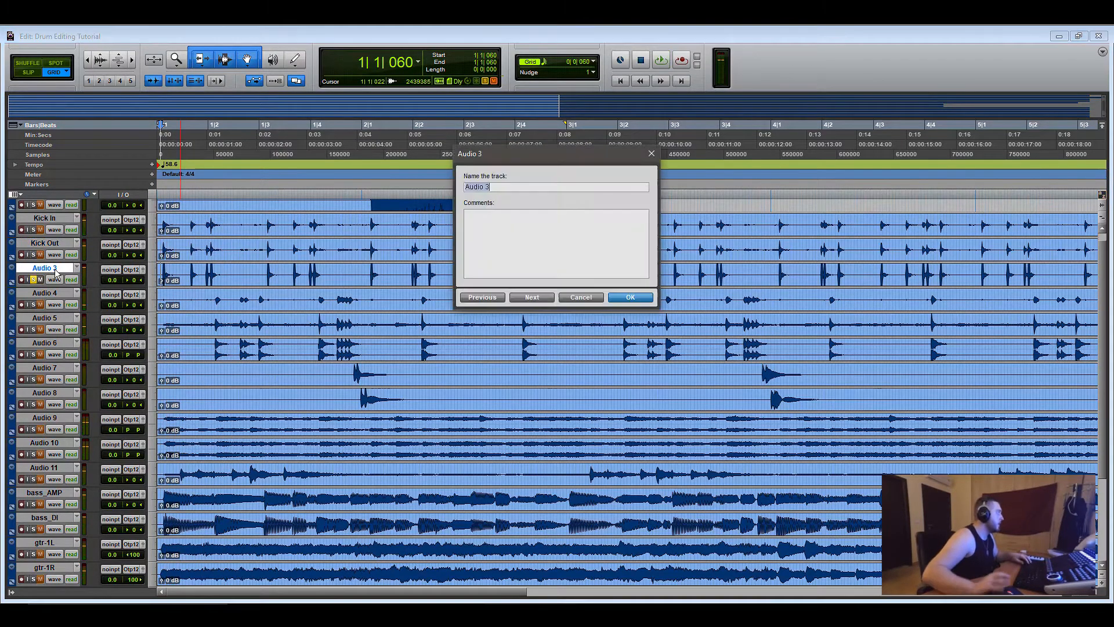
pyautogui.write('Kick S')
pyautogui.press('Return')
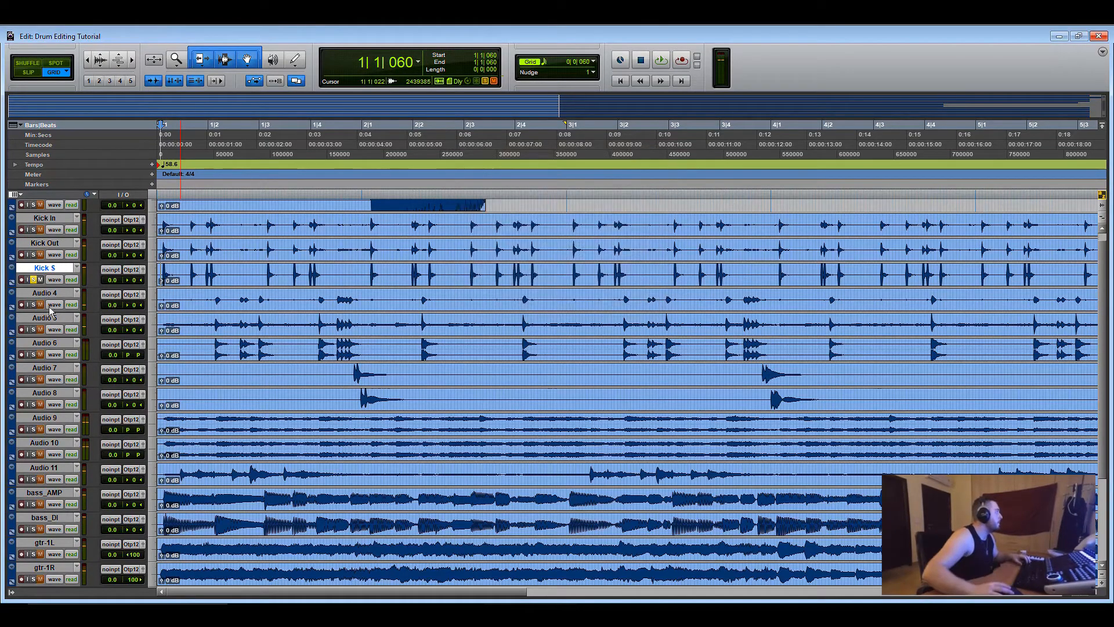
# Rename the Audio 4 track as Snare Bottom and turn off solo on the R GTR 2 R track
pyautogui.click(54, 294)
pyautogui.doubleClick(54, 293)
pyautogui.write('Snare Bottom')
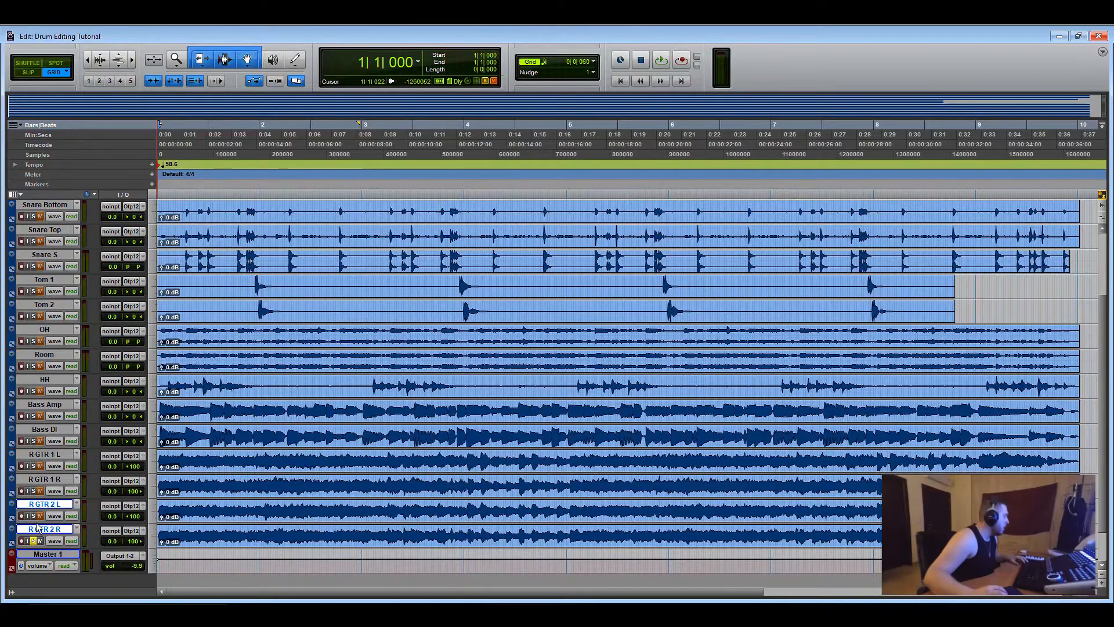
pyautogui.click(33, 540)
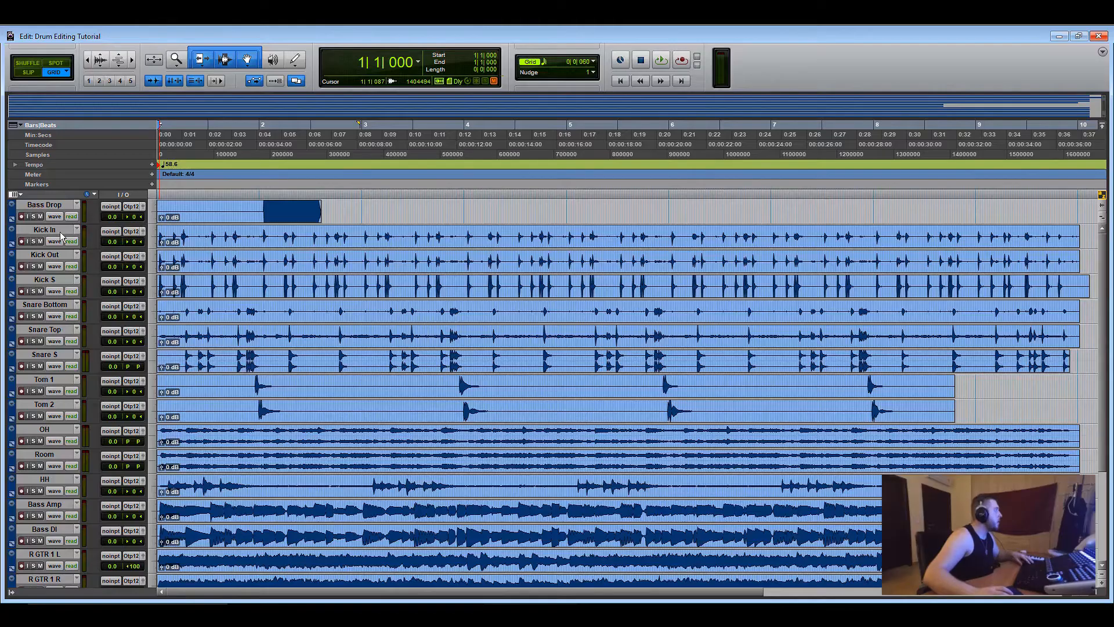
# Color all drum tracks from Kick In through HH dark red
pyautogui.click(63, 235)
pyautogui.scroll(-1, 68, 364)
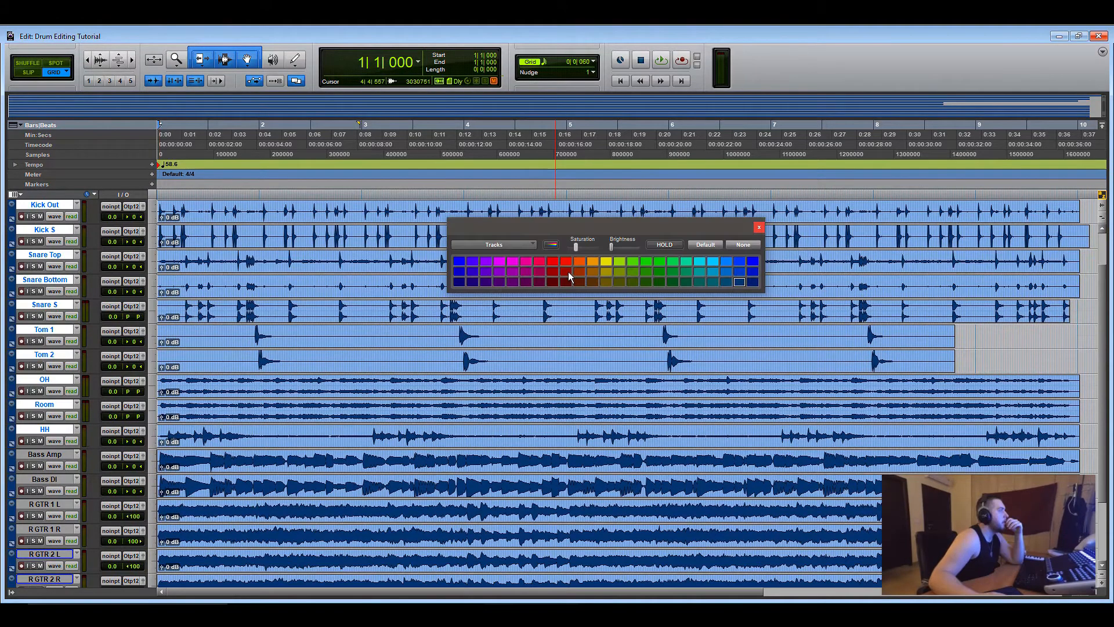
pyautogui.click(566, 272)
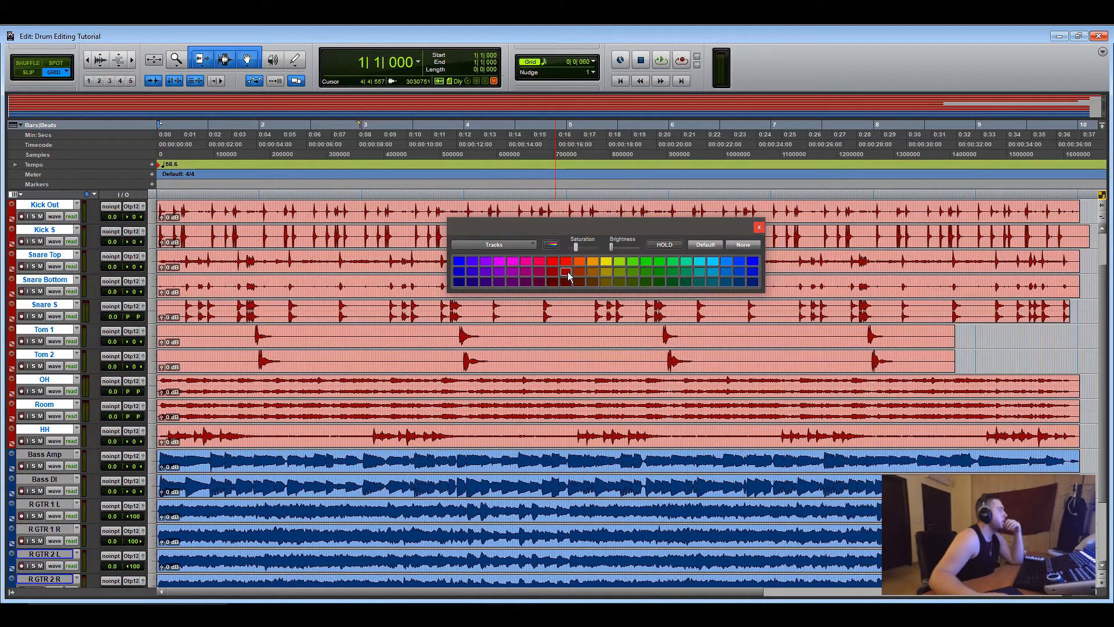
pyautogui.click(759, 227)
# Color the Bass Amp and Bass DI tracks purple
pyautogui.click(56, 455)
pyautogui.scroll(-1, 56, 455)
pyautogui.keyDown('shift'); pyautogui.click(33, 455); pyautogui.keyUp('shift')
pyautogui.doubleClick(12, 463)
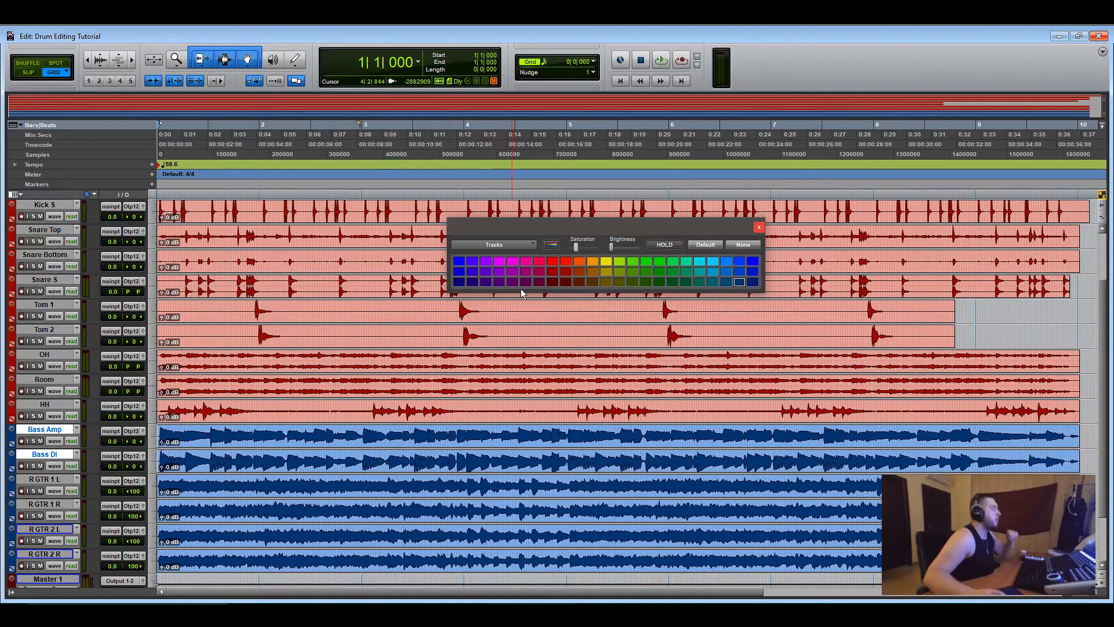
pyautogui.click(498, 272)
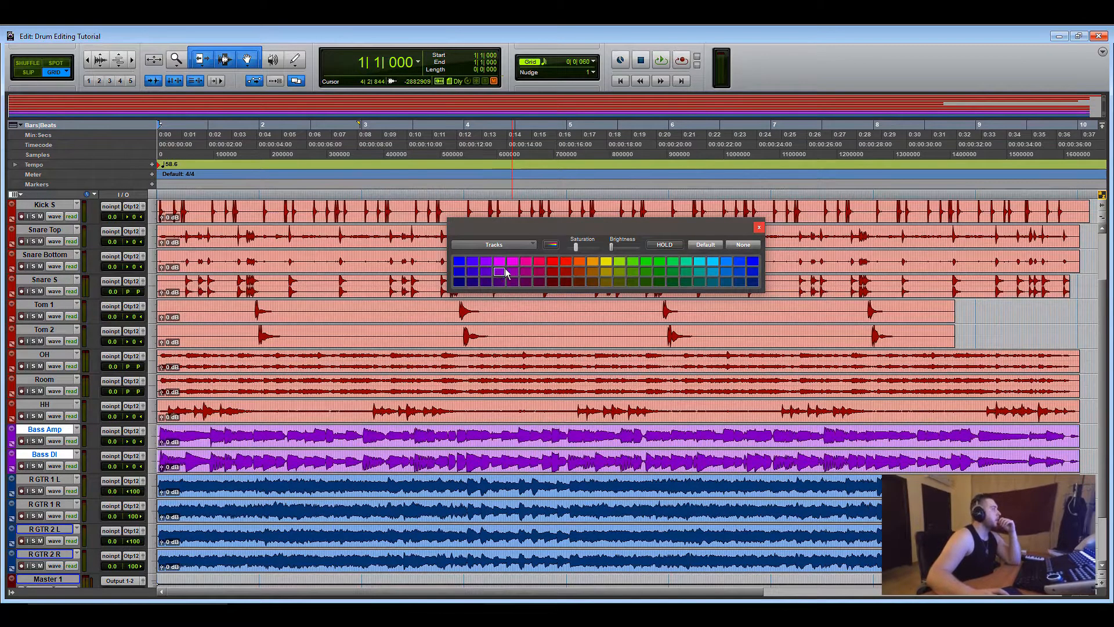
pyautogui.click(760, 228)
# Color the four rhythm guitar tracks from R GTR 1 L through R GTR 2 R green
pyautogui.click(45, 554)
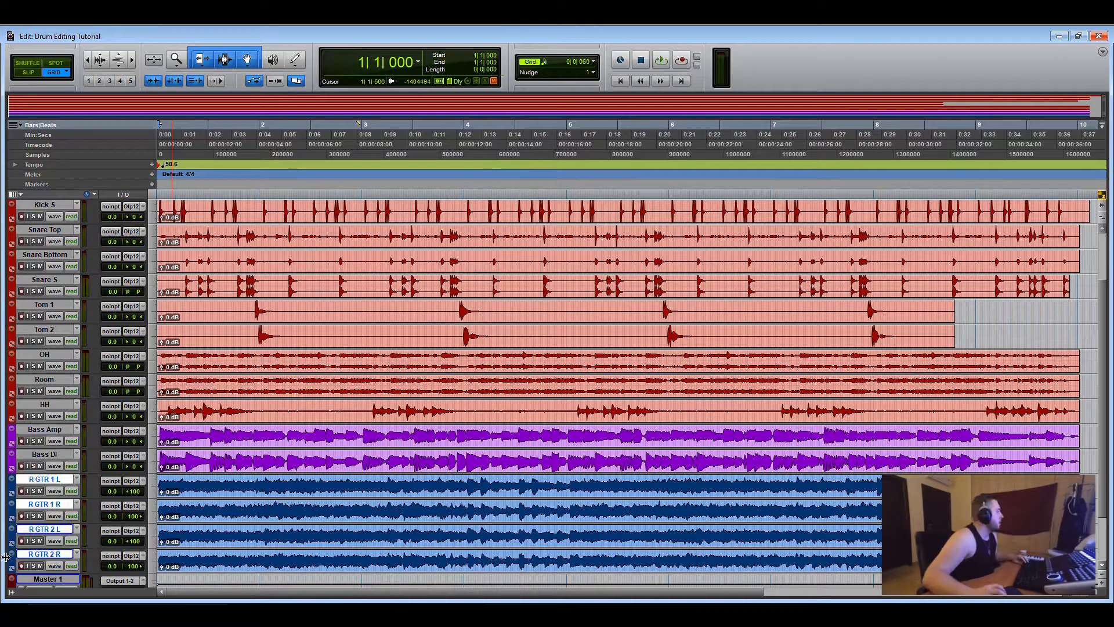
pyautogui.doubleClick(11, 563)
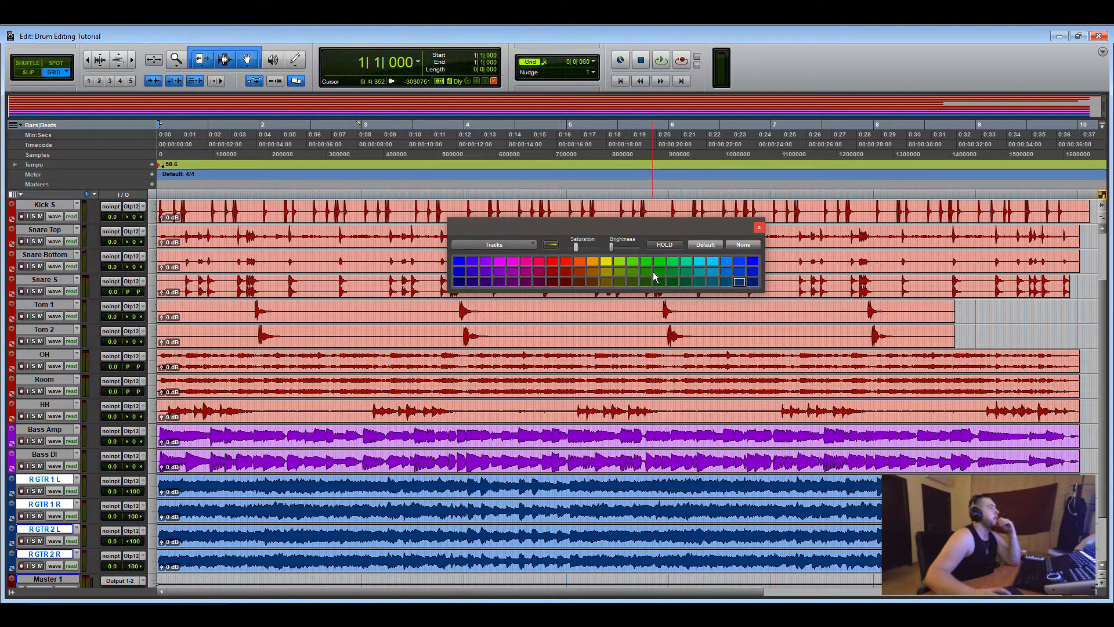
pyautogui.click(659, 273)
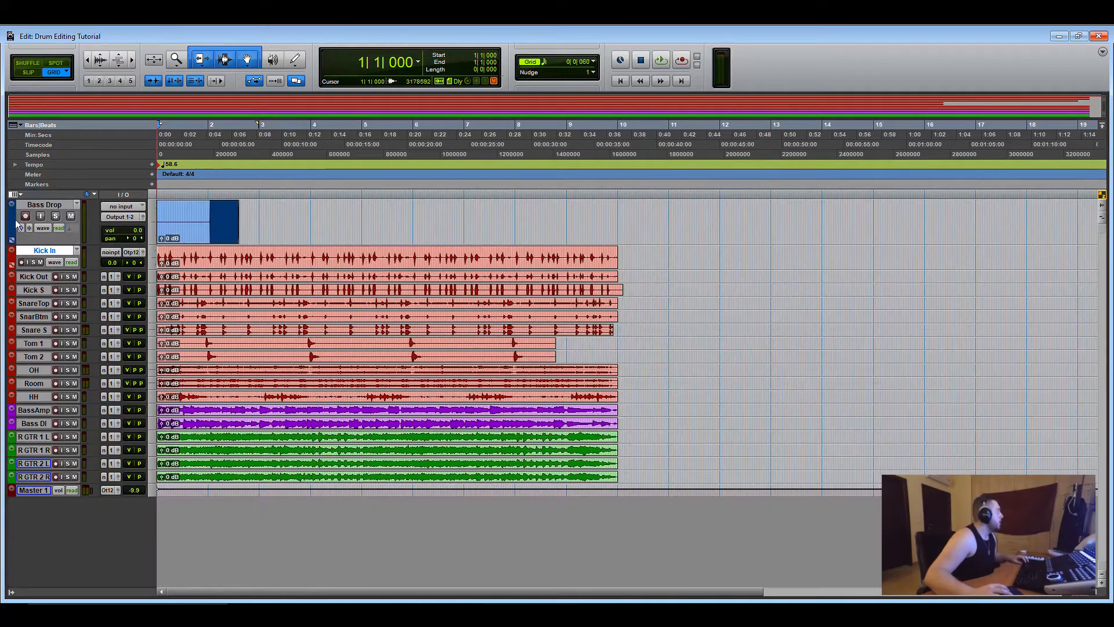
# Color the Bass Drop track dark blue and move it below R GTR 2 R, just above Master 1
pyautogui.doubleClick(14, 219)
pyautogui.click(459, 283)
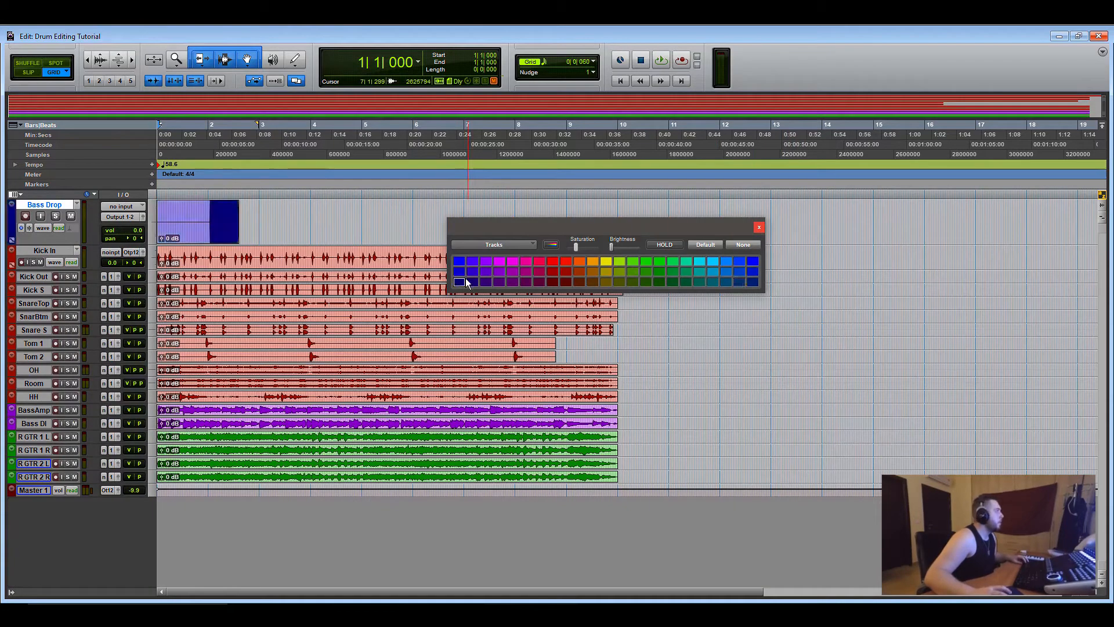
pyautogui.click(759, 227)
pyautogui.moveTo(43, 242); pyautogui.dragTo(41, 436)
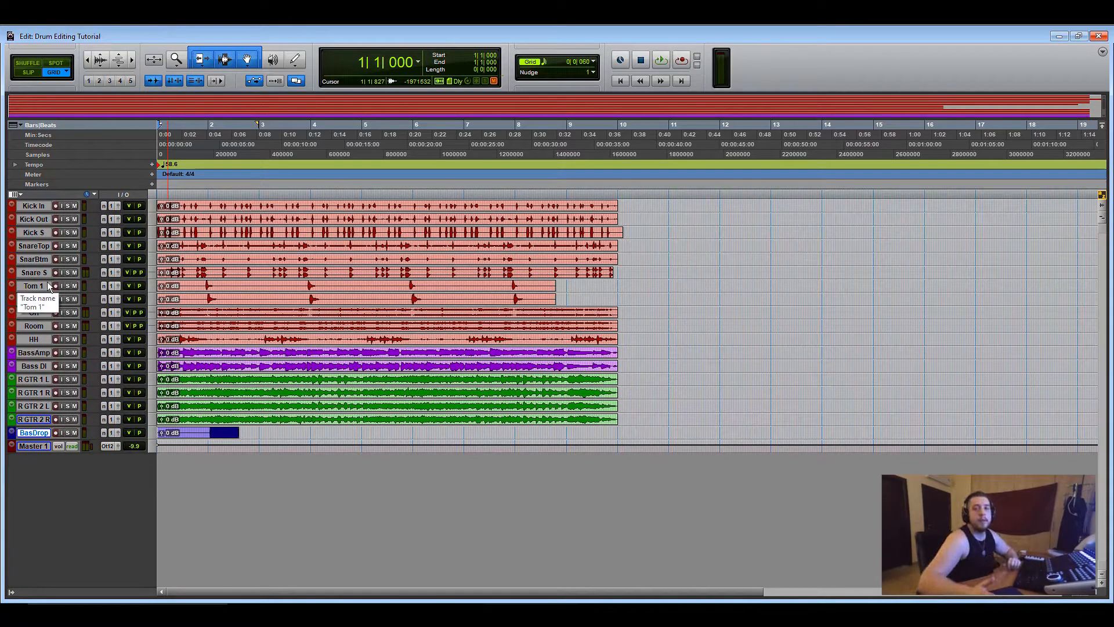
# Enlarge the track height of all drum tracks from Kick In through HH
pyautogui.click(42, 208)
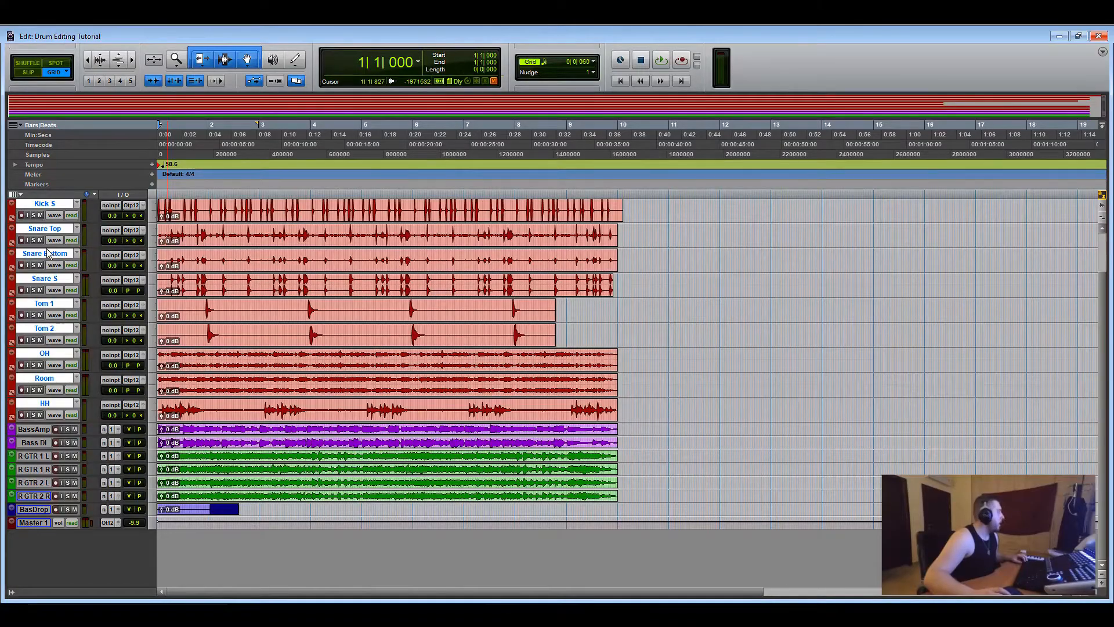
pyautogui.click(44, 204)
pyautogui.scroll(2, 44, 206)
pyautogui.doubleClick(43, 204)
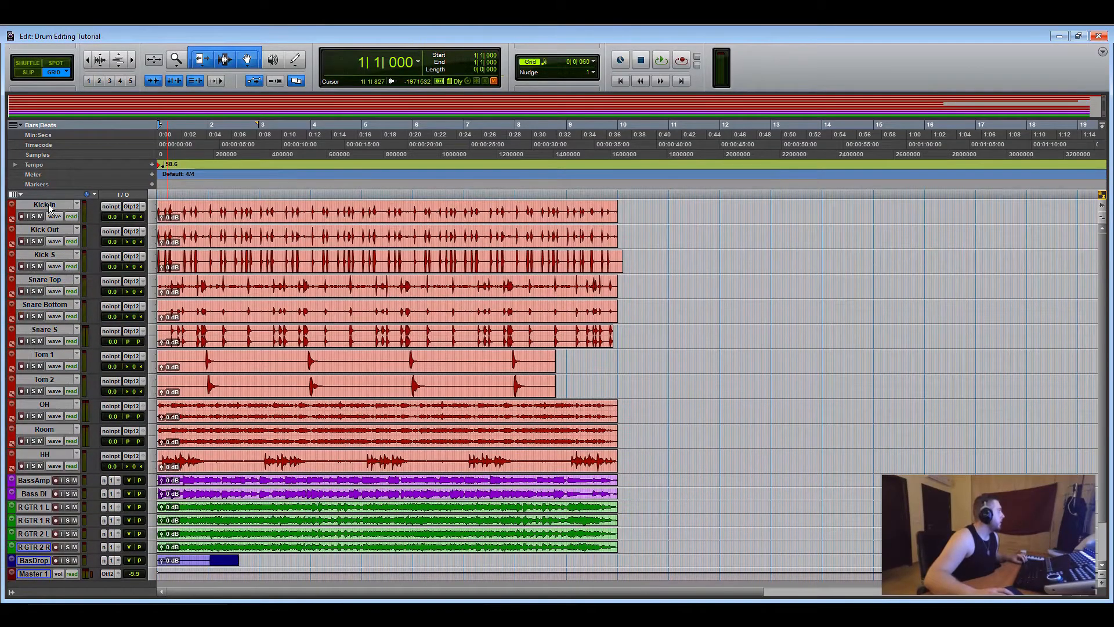
pyautogui.click(581, 298)
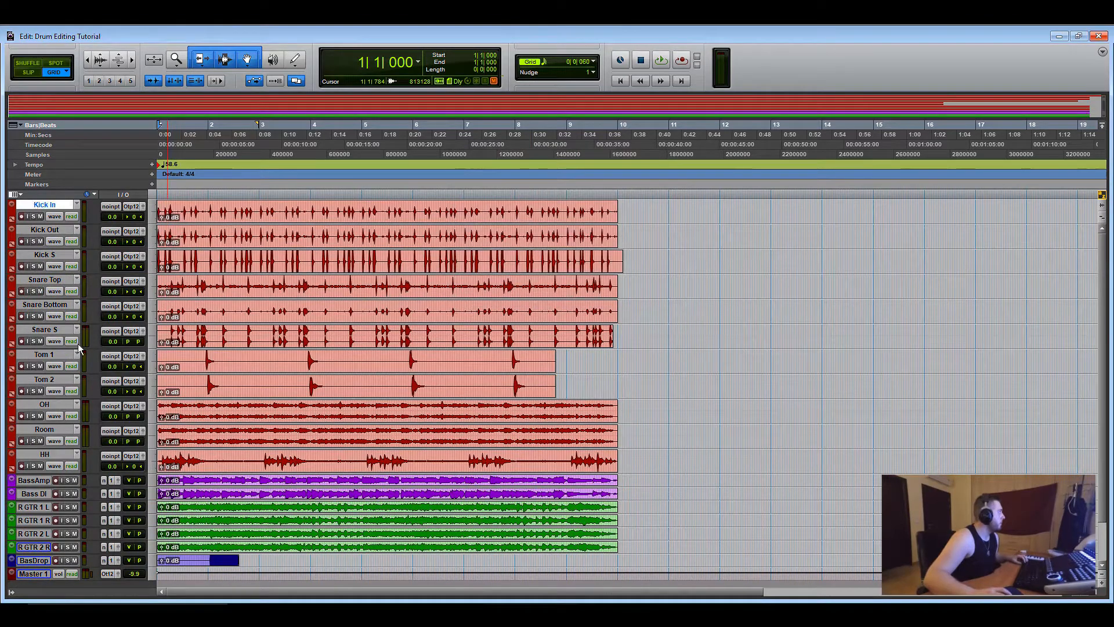
# Route the outputs of the drum tracks Kick In through HH to a new stereo Aux Input track named Drum Bus
pyautogui.keyDown('shift'); pyautogui.click(50, 458); pyautogui.keyUp('shift')
pyautogui.click(132, 456)
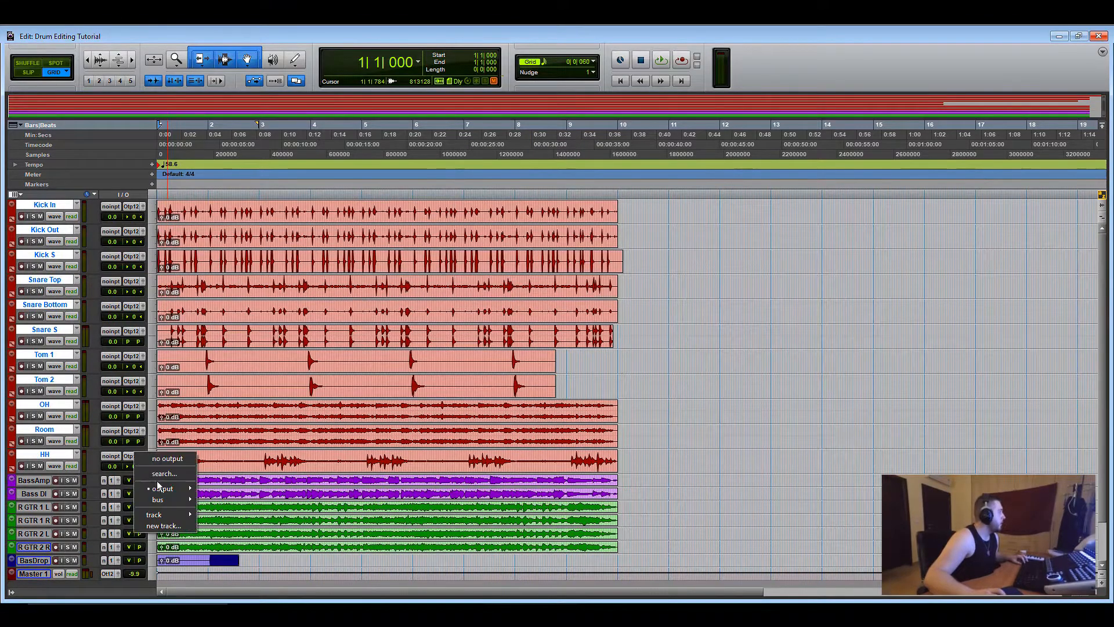
pyautogui.click(142, 37)
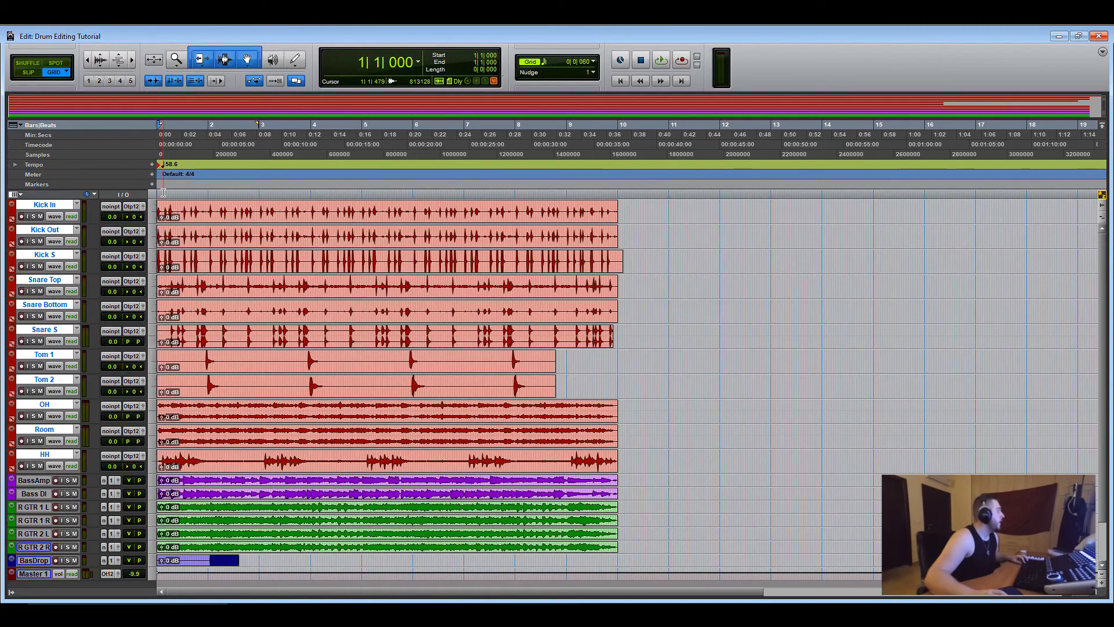
pyautogui.click(141, 458)
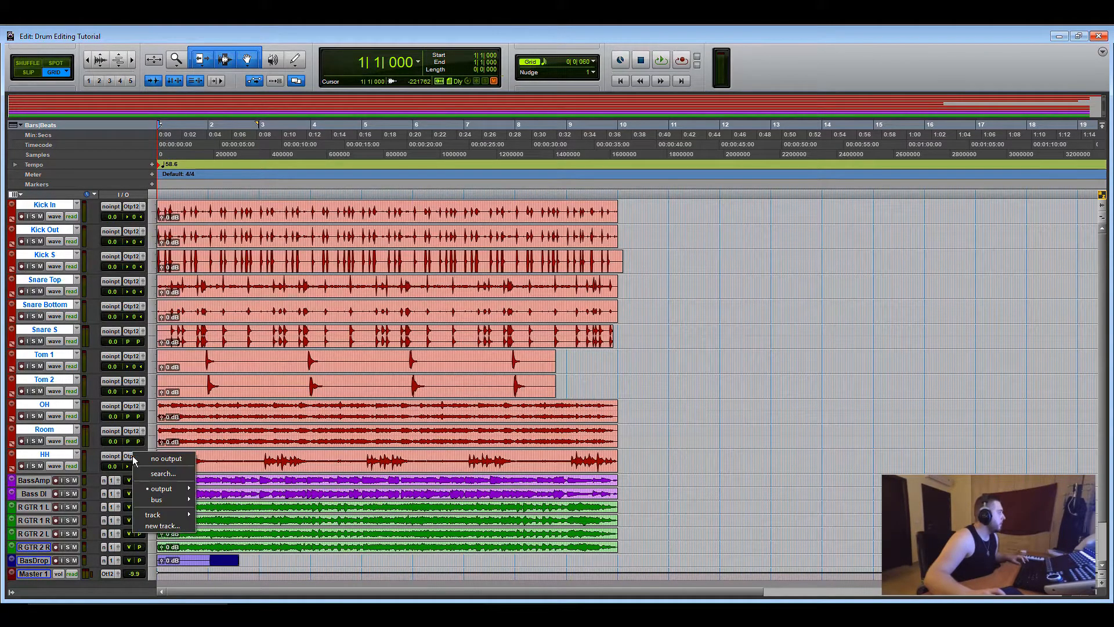
pyautogui.click(165, 524)
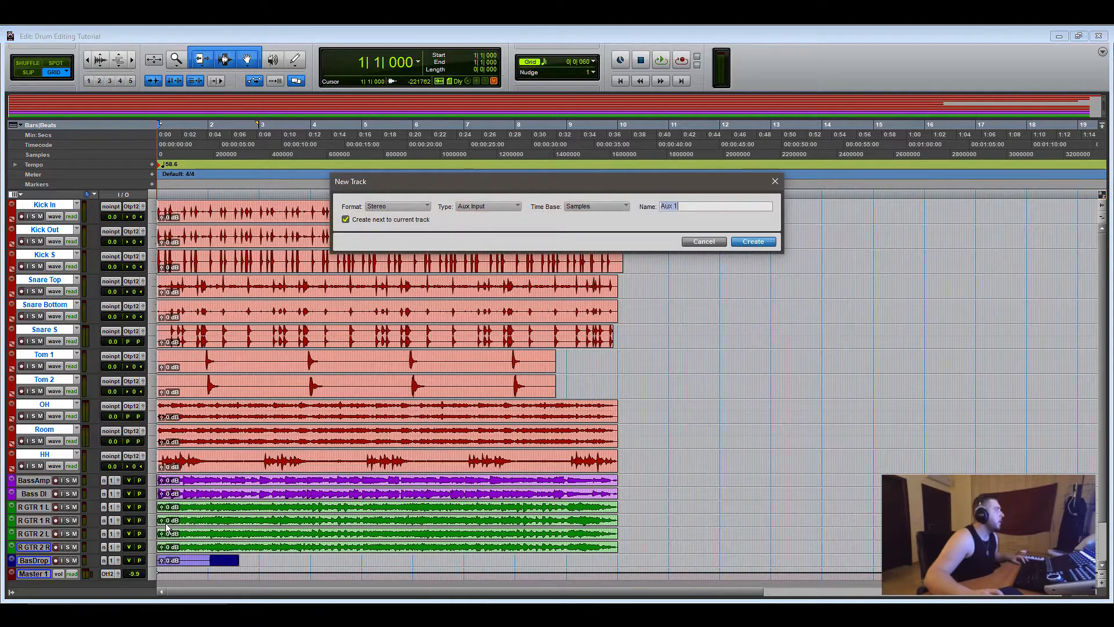
pyautogui.write('Drum VB')
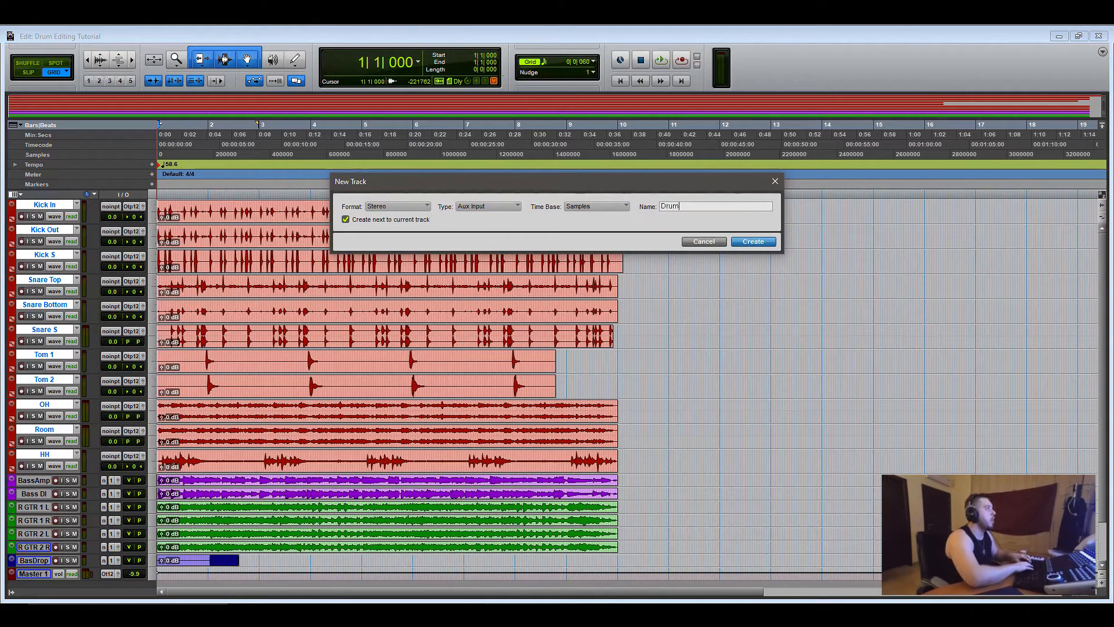
pyautogui.press('BackSpace')
pyautogui.press('BackSpace')
pyautogui.write('Bus')
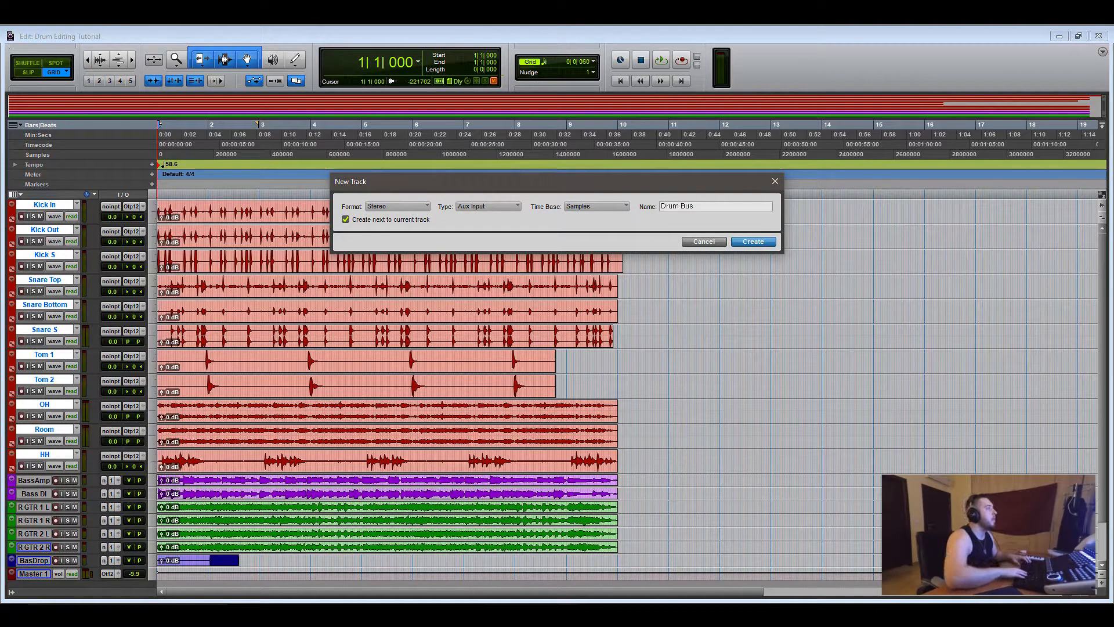
pyautogui.press('Return')
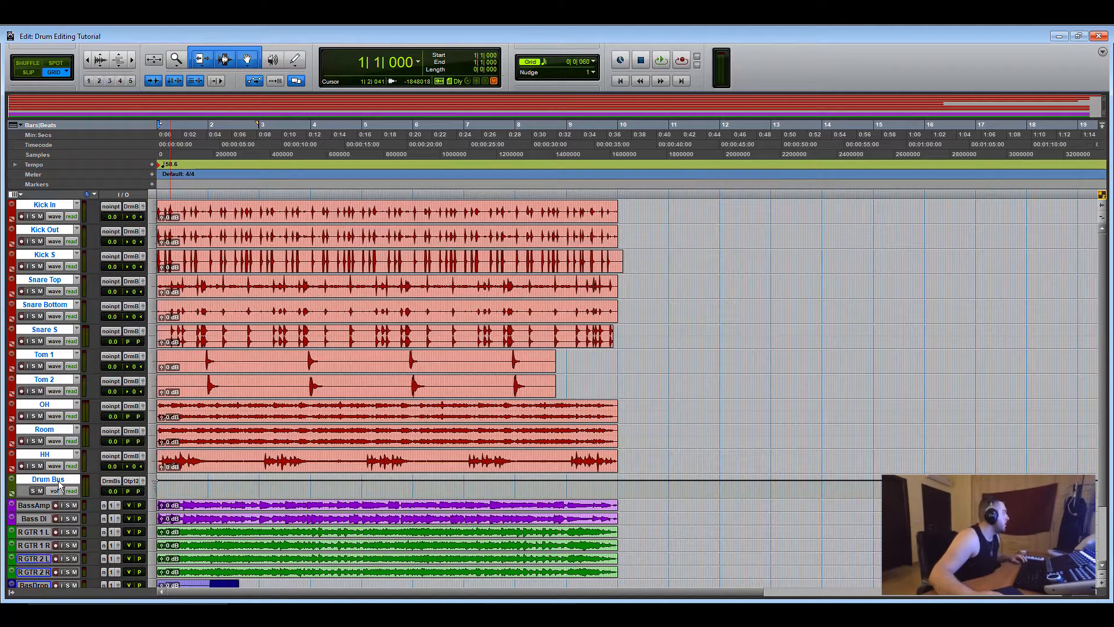
# Color the Drum Bus track dark red to match the drum tracks
pyautogui.click(49, 479)
pyautogui.doubleClick(11, 491)
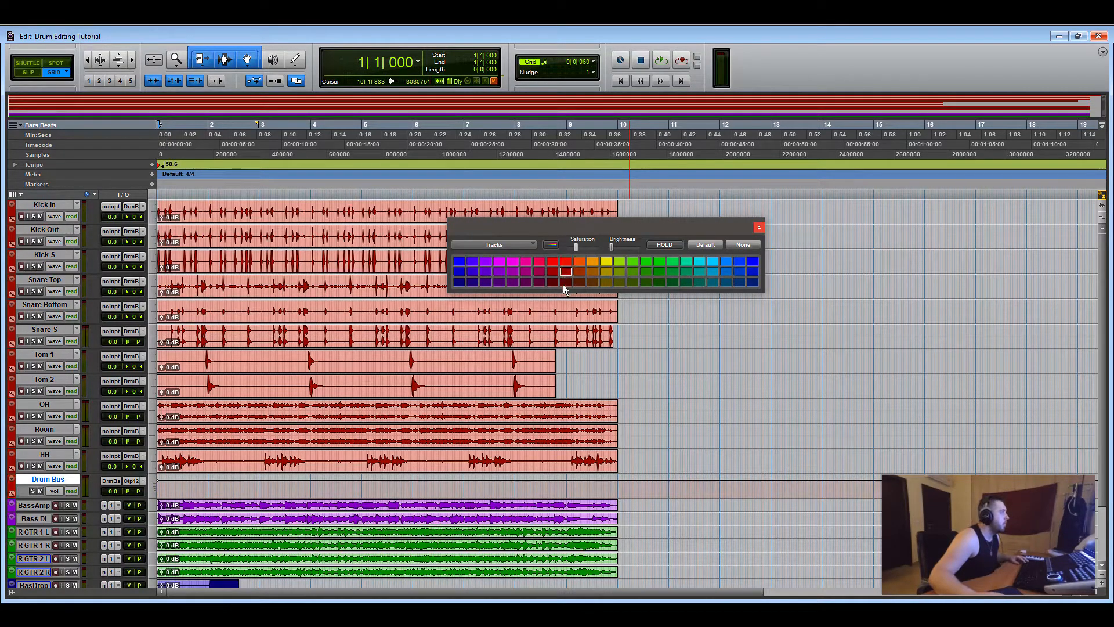
pyautogui.click(759, 228)
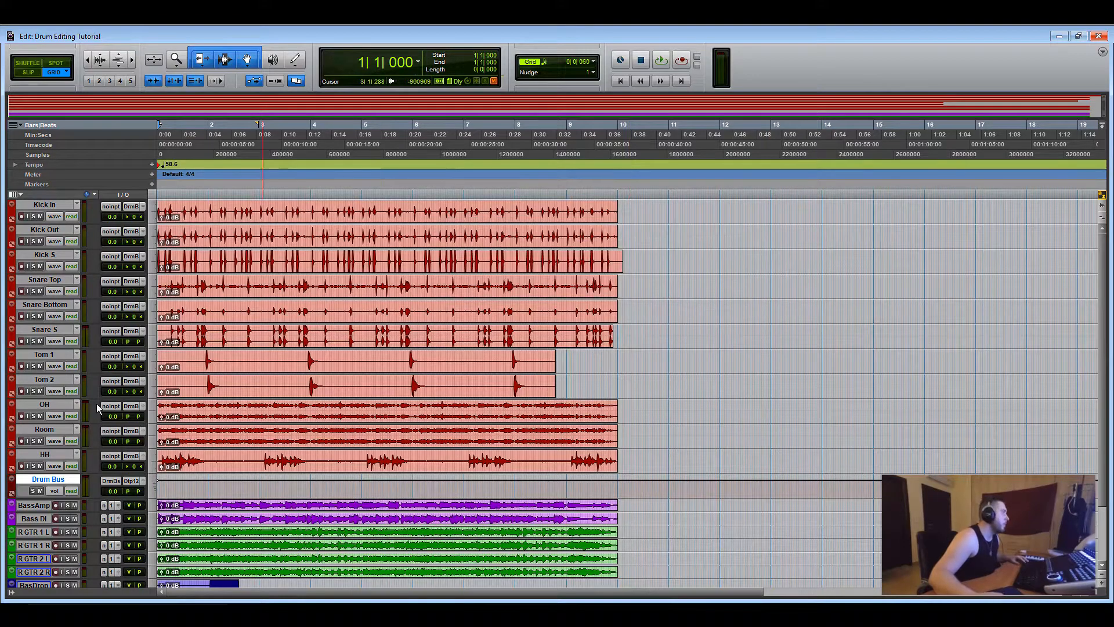
# Route the bass tracks to a new Bass Bus and the four rhythm guitar tracks to a new R GTR Bus
pyautogui.moveTo(35, 504); pyautogui.dragTo(34, 518)
pyautogui.scroll(-1, 42, 509)
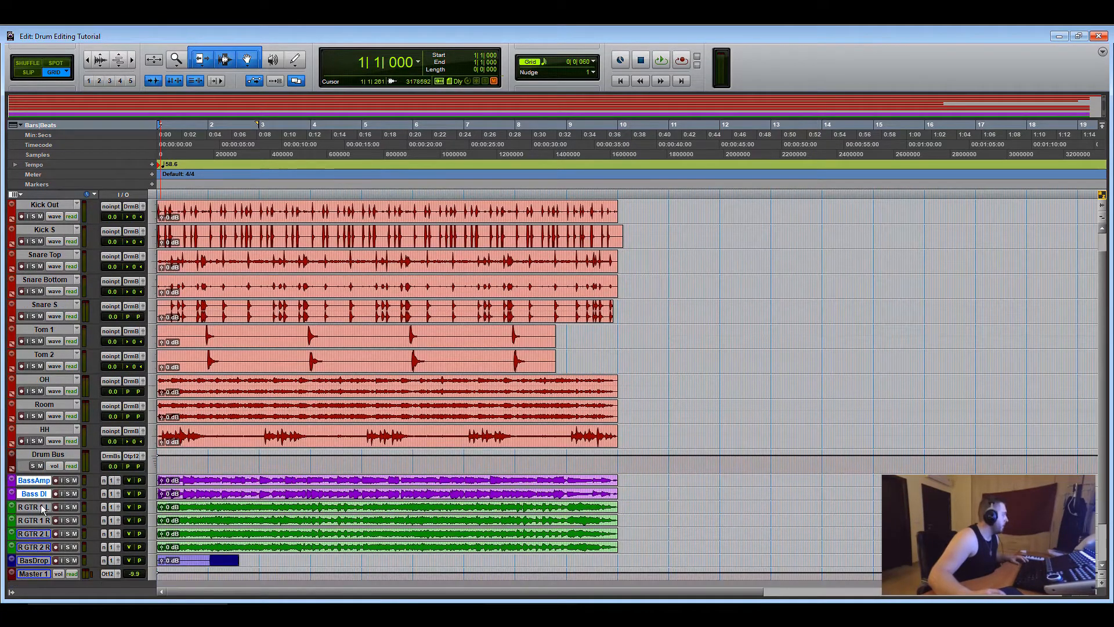
pyautogui.scroll(1, 43, 499)
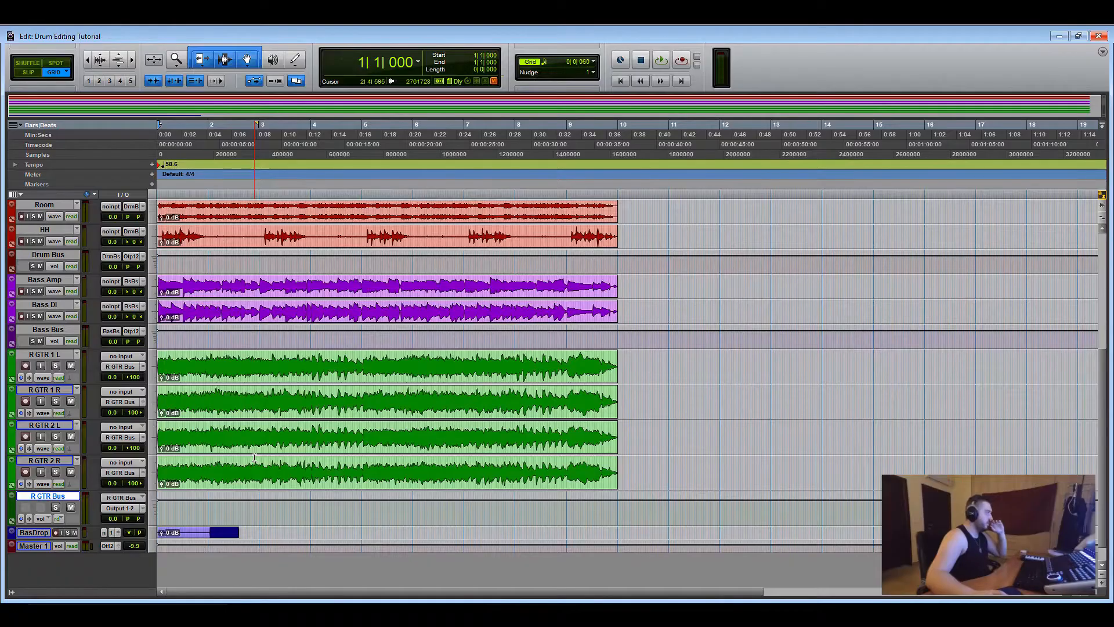
pyautogui.scroll(-1, 222, 456)
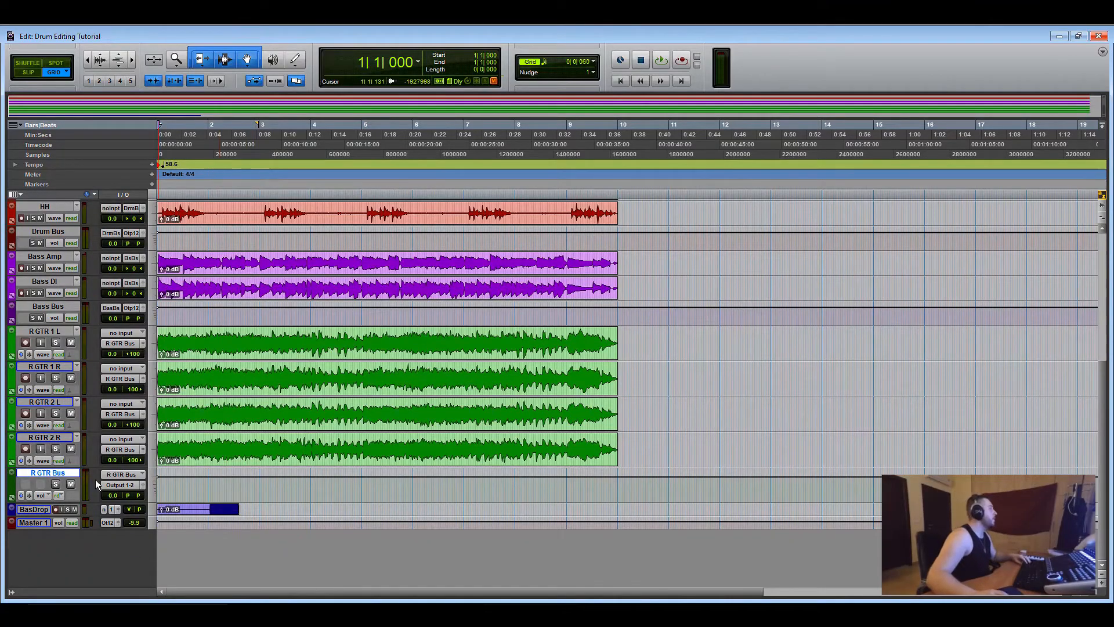
# Set the Drum Bus, Bass Bus and R GTR Bus to solo safe in the mixer
pyautogui.hotkey('ctrl', '=')
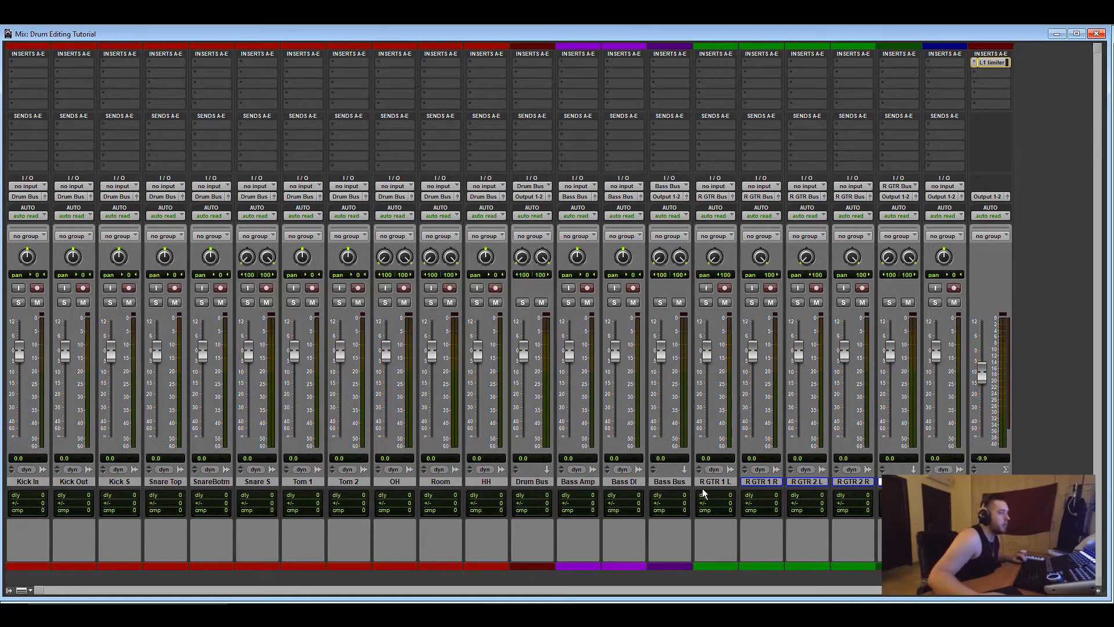
pyautogui.keyDown('ctrl'); pyautogui.click(669, 482); pyautogui.keyUp('ctrl')
pyautogui.keyDown('ctrl'); pyautogui.click(539, 484); pyautogui.keyUp('ctrl')
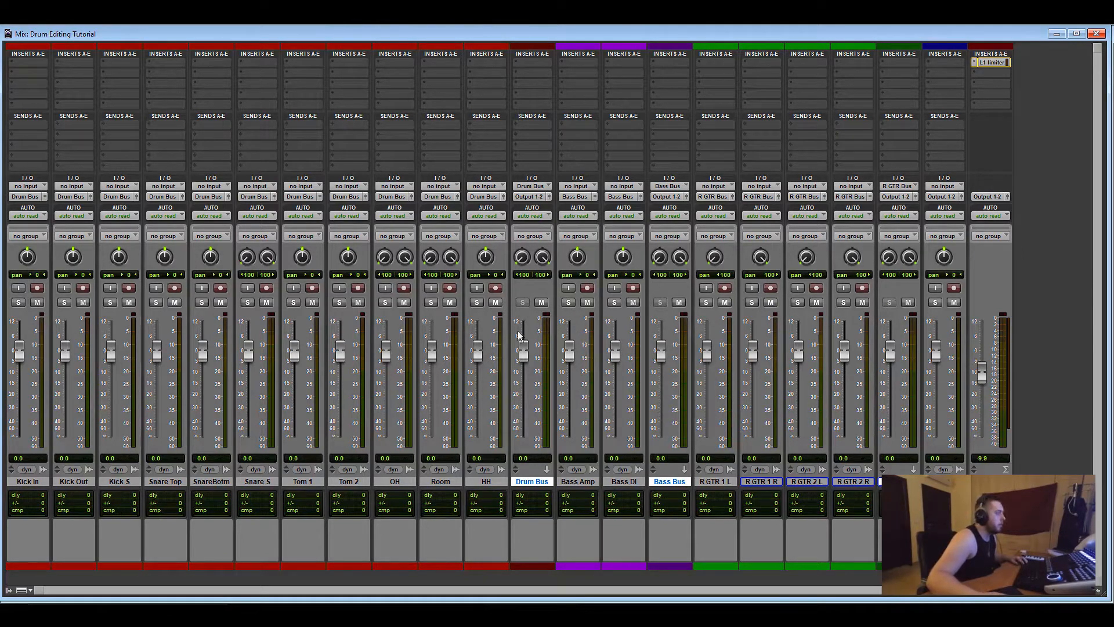
# Audition the soloed Bass Amp and Bass DI tracks with the Bass Bus solo safe switched off and on, and clear the solos
pyautogui.press('space')
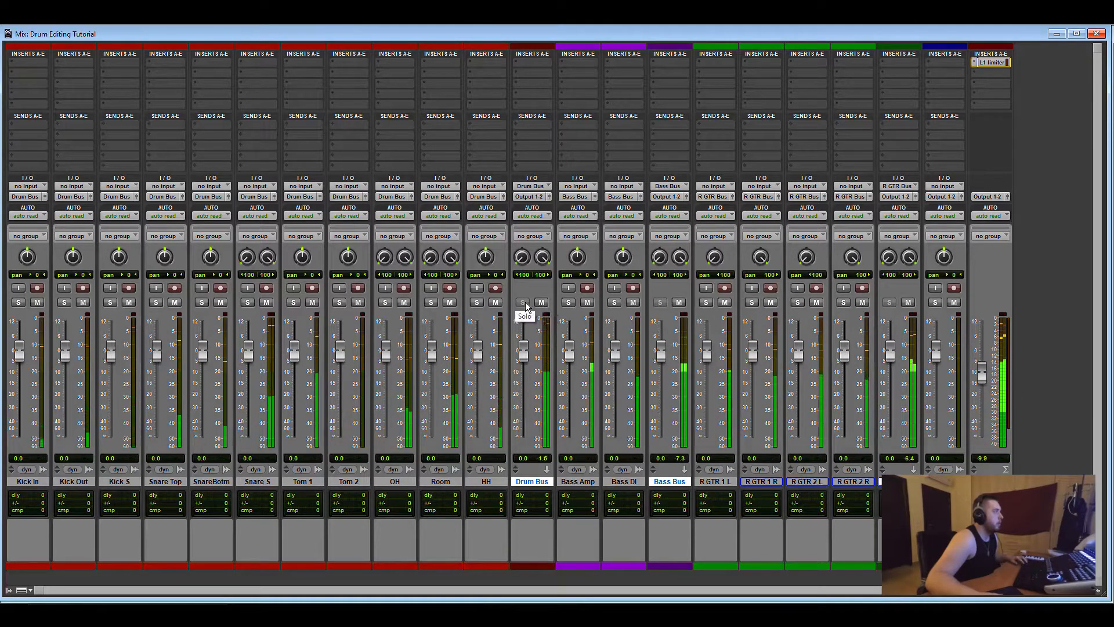
pyautogui.click(568, 302)
pyautogui.click(614, 302)
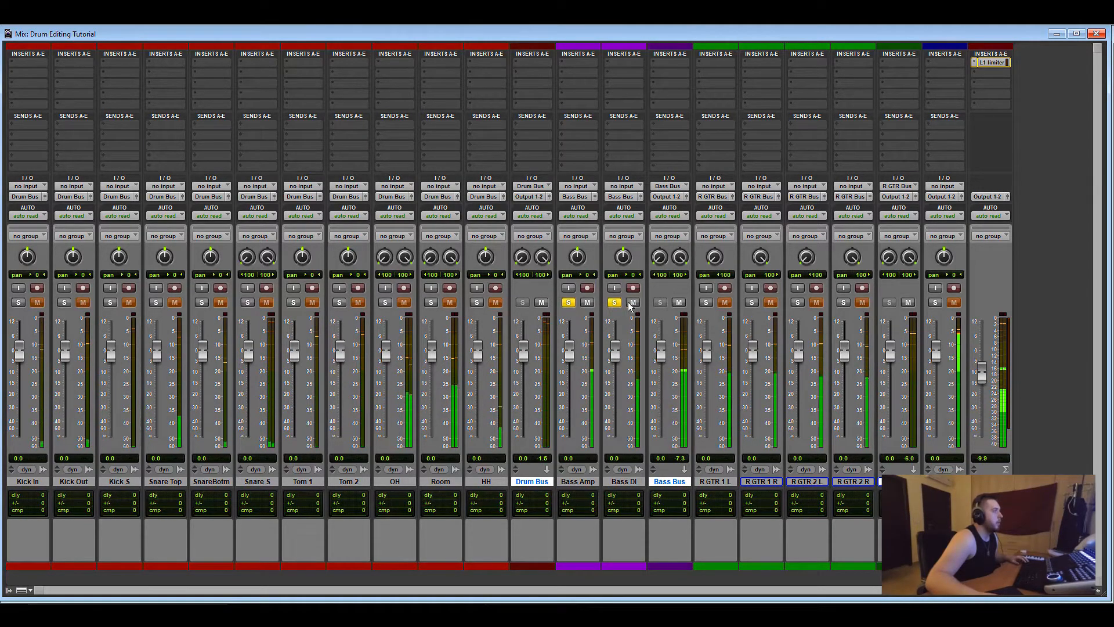
pyautogui.keyDown('ctrl'); pyautogui.click(663, 304); pyautogui.keyUp('ctrl')
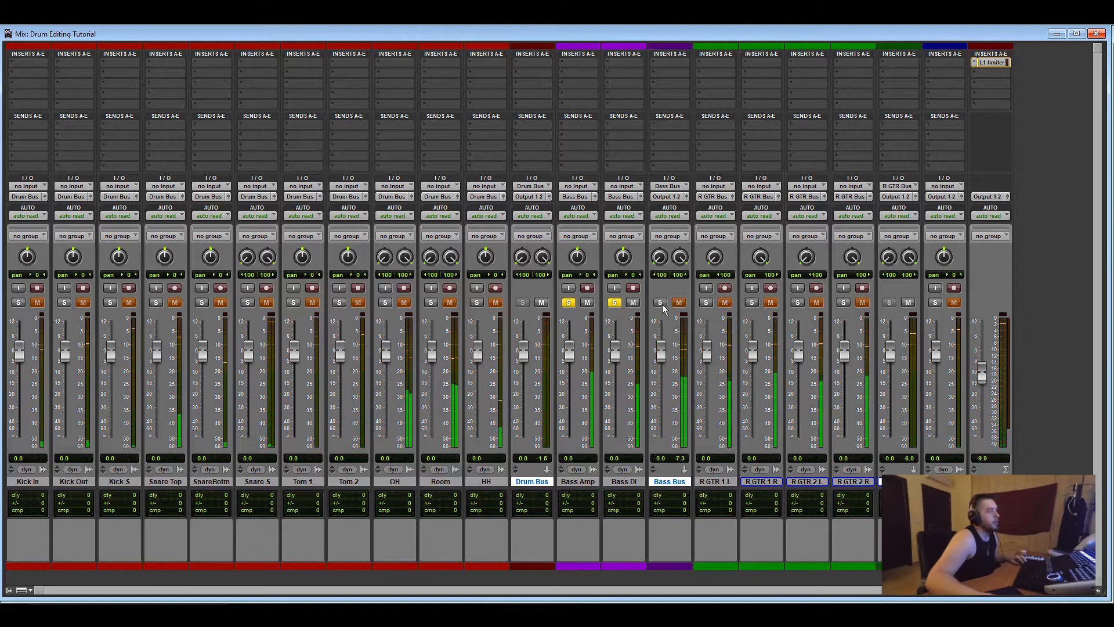
pyautogui.keyDown('ctrl'); pyautogui.click(663, 304); pyautogui.keyUp('ctrl')
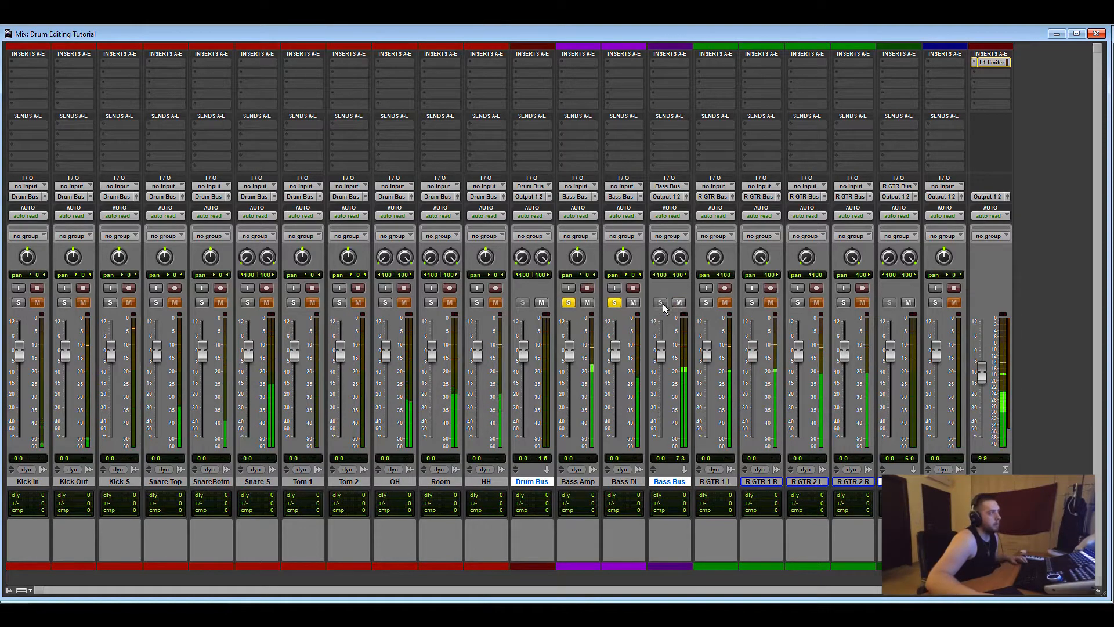
pyautogui.press('space')
pyautogui.click(613, 303)
pyautogui.click(569, 303)
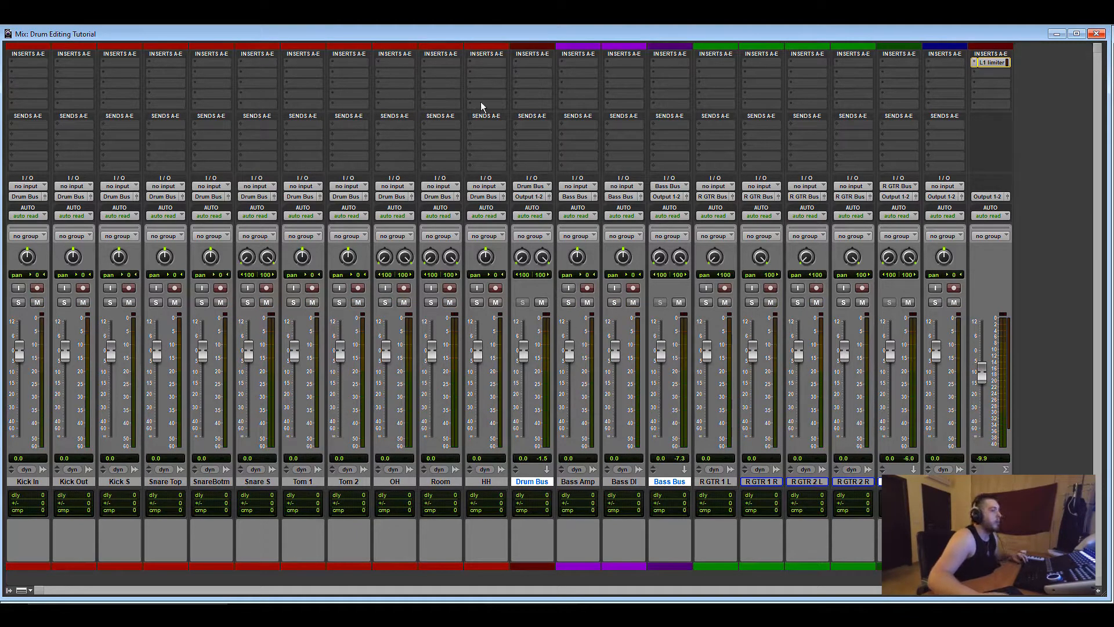
# Route the outputs of Drum Bus, Bass Bus and R GTR Bus to a new stereo Aux Input track named SUBMIX
pyautogui.click(535, 198)
pyautogui.click(580, 268)
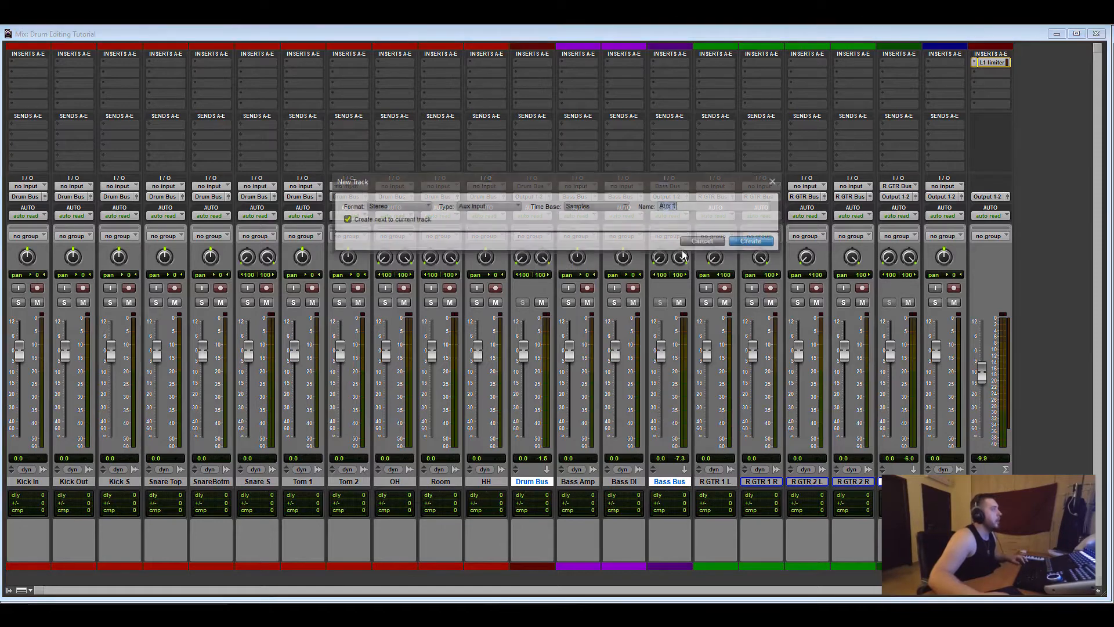
pyautogui.write('SUBMIX')
pyautogui.press('Return')
# Open the L1 limiter on the MASTER track and check its levels and the track meters during playback
pyautogui.click(1038, 62)
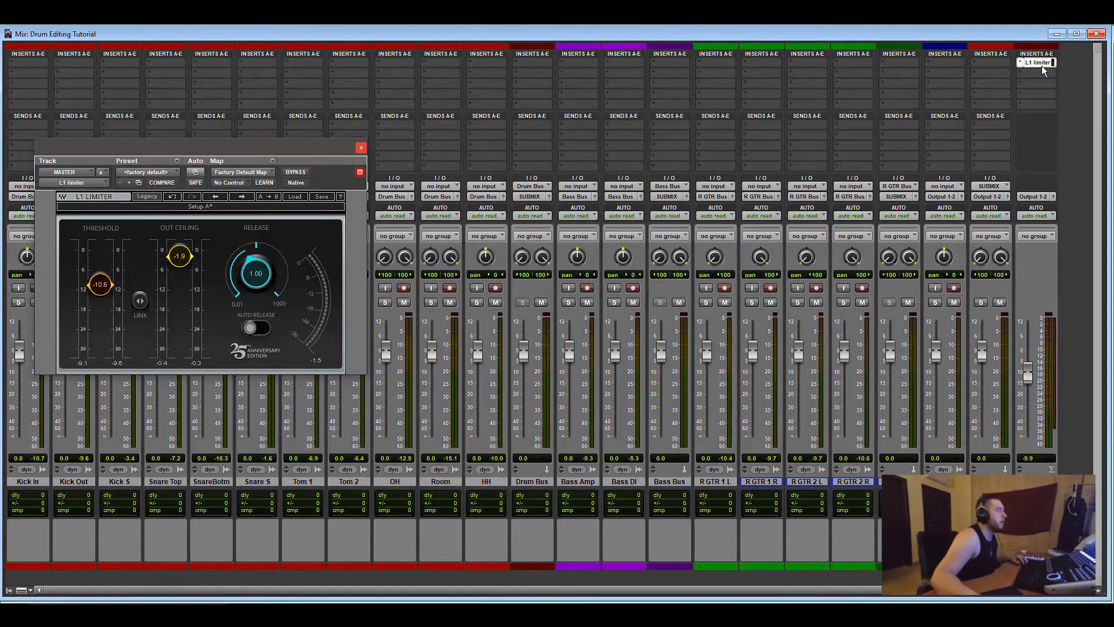
pyautogui.press('space')
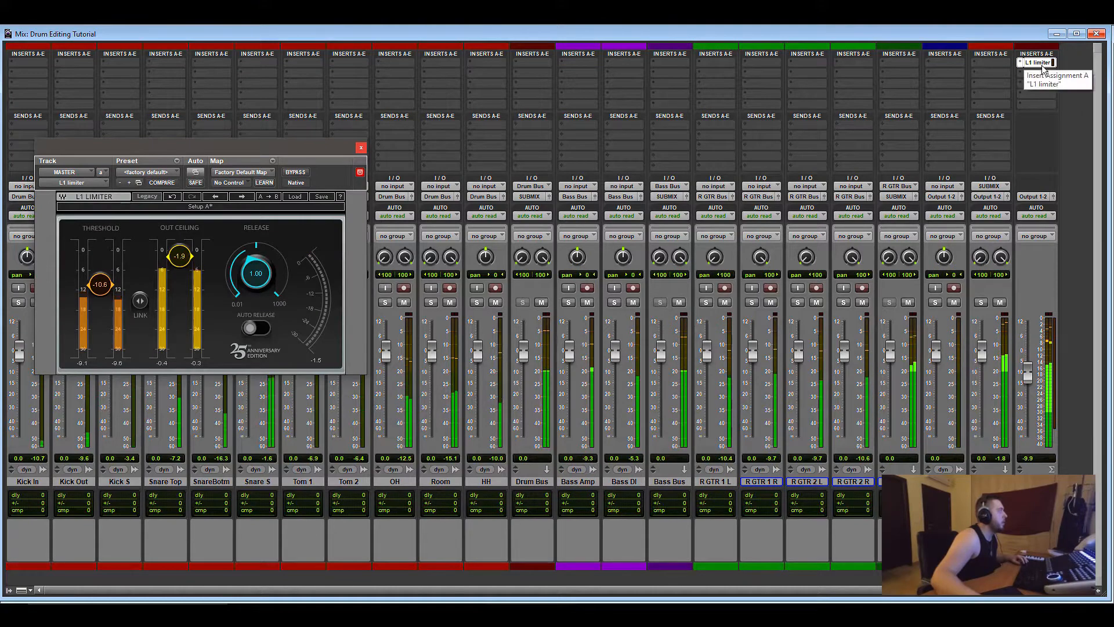
pyautogui.click(362, 148)
pyautogui.hotkey('ctrl', '=')
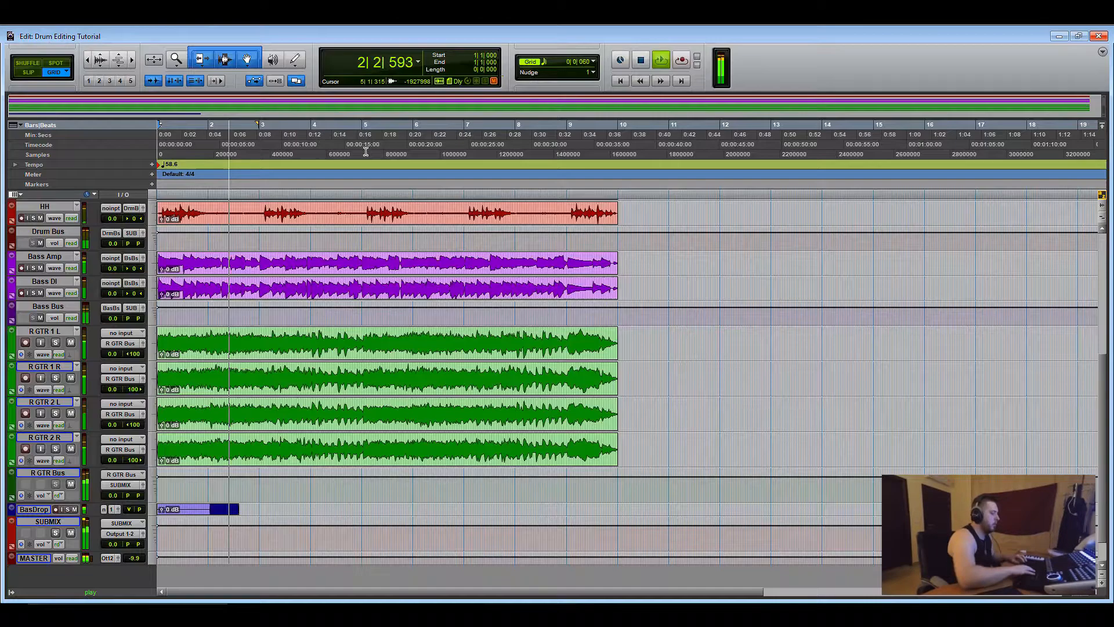
pyautogui.hotkey('ctrl', '=')
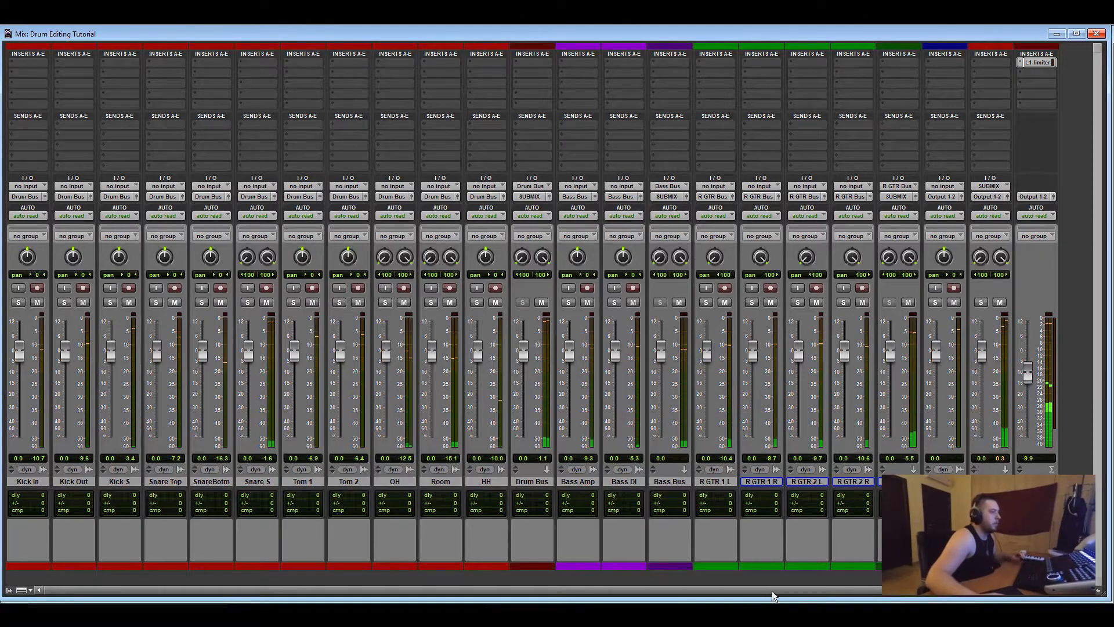
# Zoom in on the timeline of the drum tracks in the Edit window and select the Kick In clip
pyautogui.hotkey('ctrl', '=')
pyautogui.scroll(10, 552, 518)
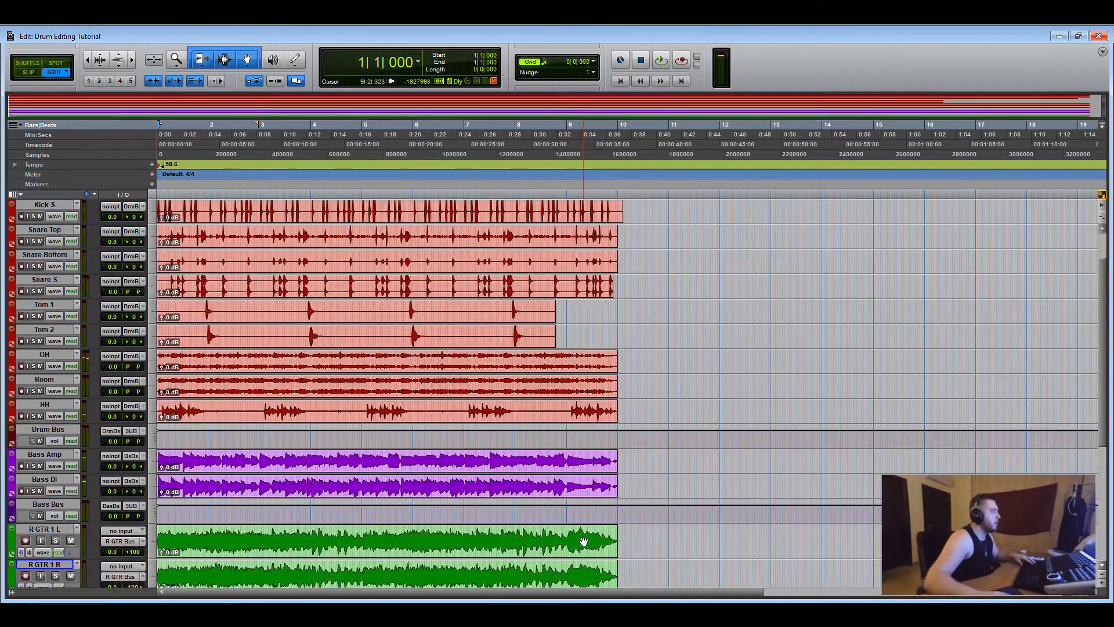
pyautogui.press('space')
pyautogui.click(42, 206)
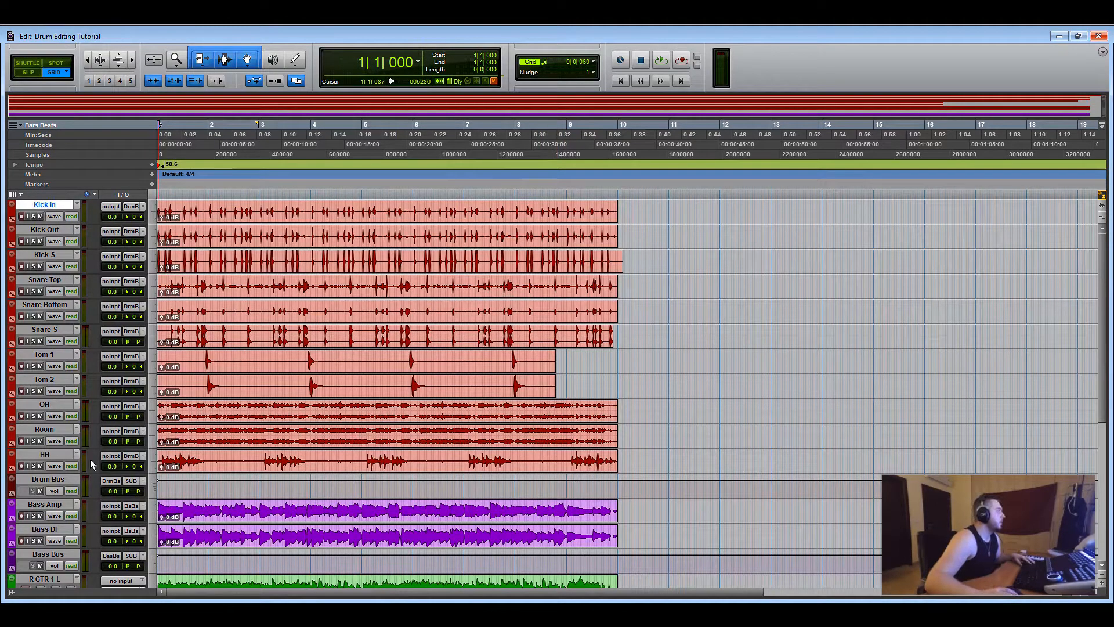
pyautogui.keyDown('shift'); pyautogui.click(44, 454); pyautogui.keyUp('shift')
pyautogui.hotkey('ctrl', ']')
pyautogui.hotkey('ctrl', ']')
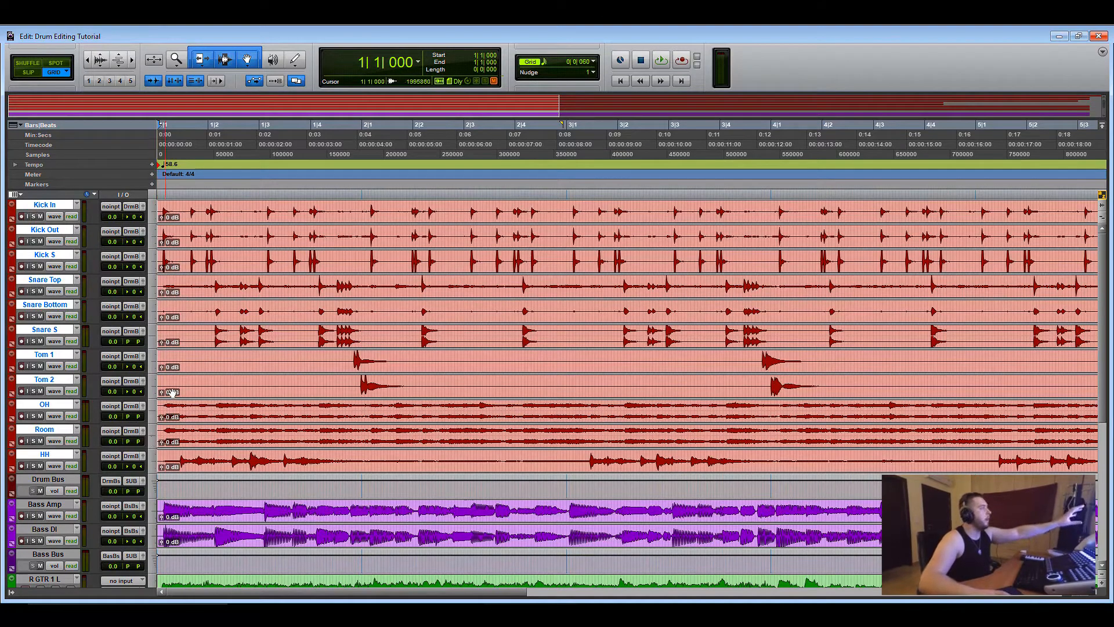
pyautogui.click(205, 217)
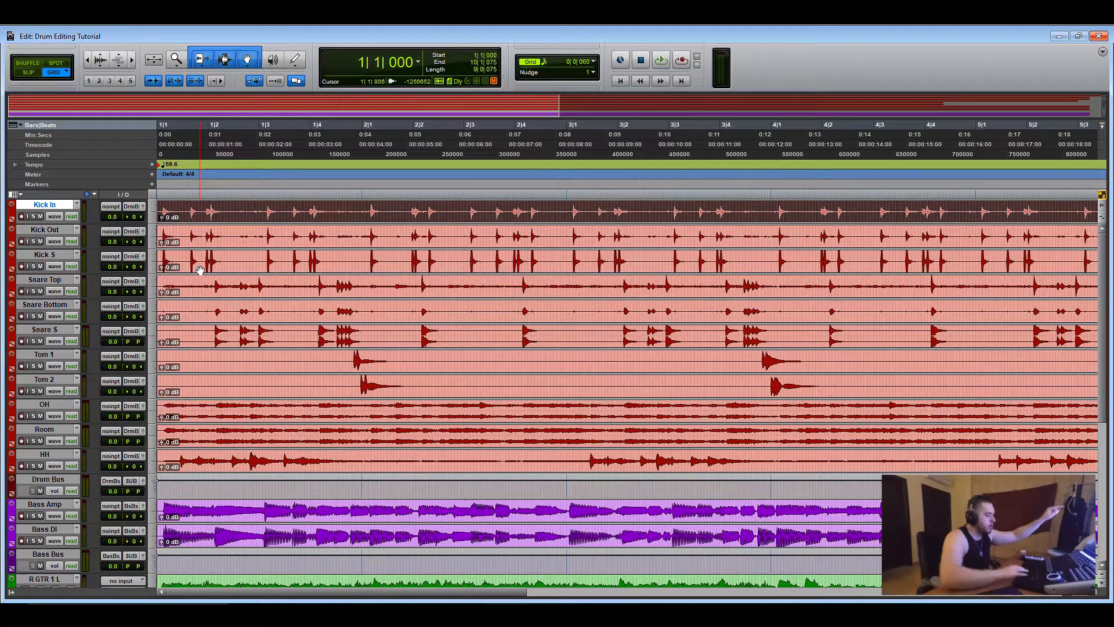
pyautogui.hotkey('ctrl', '=')
pyautogui.click(41, 63)
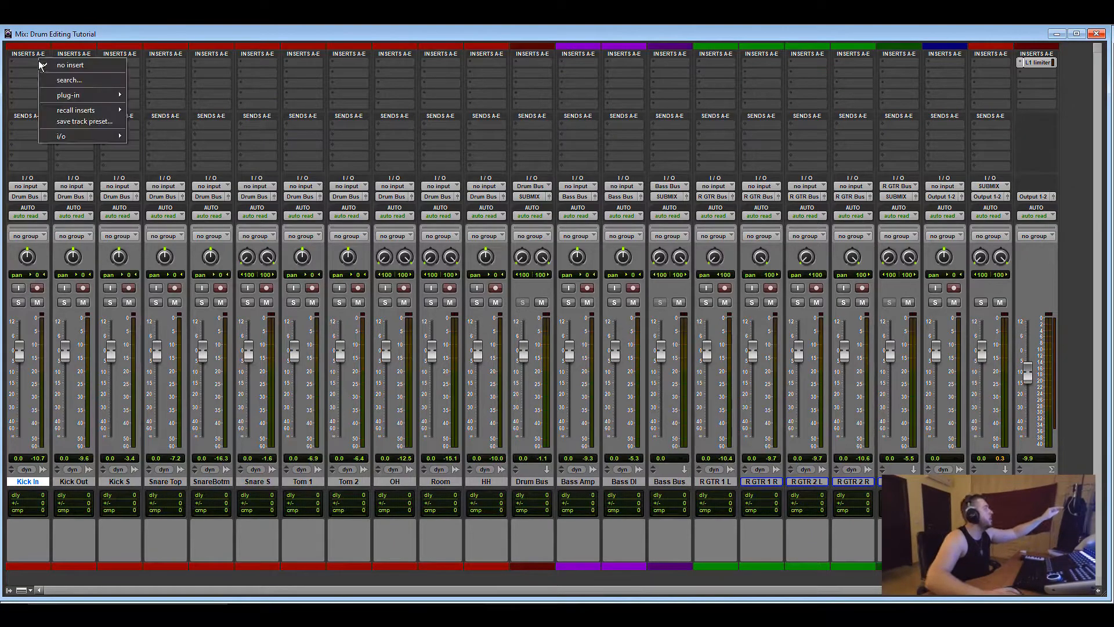
pyautogui.click(101, 44)
pyautogui.hotkey('ctrl', '=')
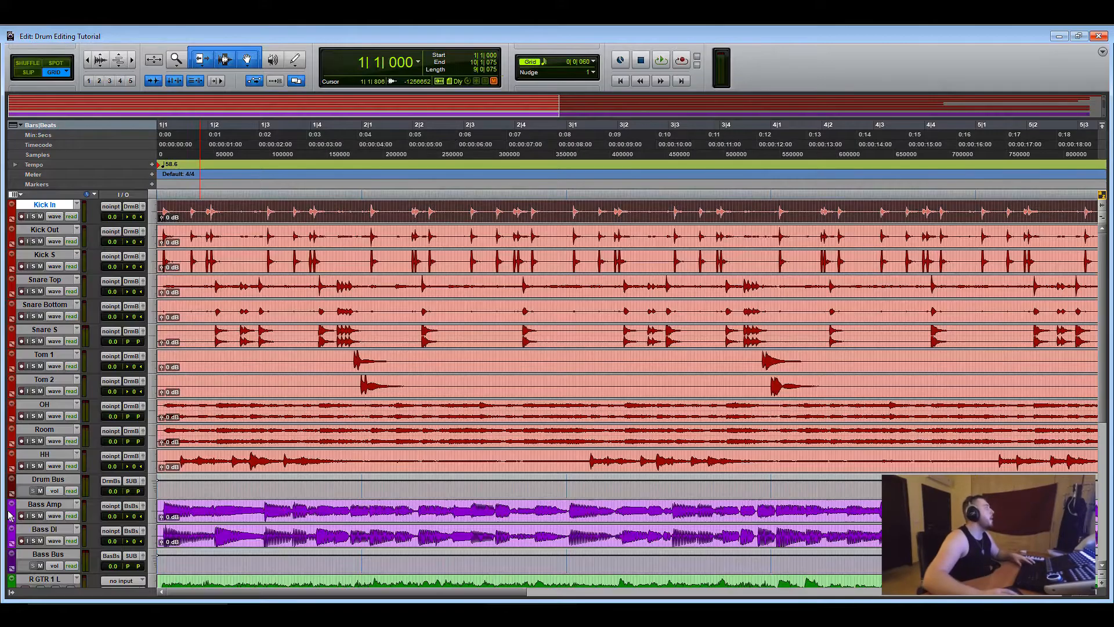
# Raise the clip gain of the Kick In clip to +8.3 dB and solo the Kick In track
pyautogui.moveTo(162, 219); pyautogui.dragTo(164, 133)
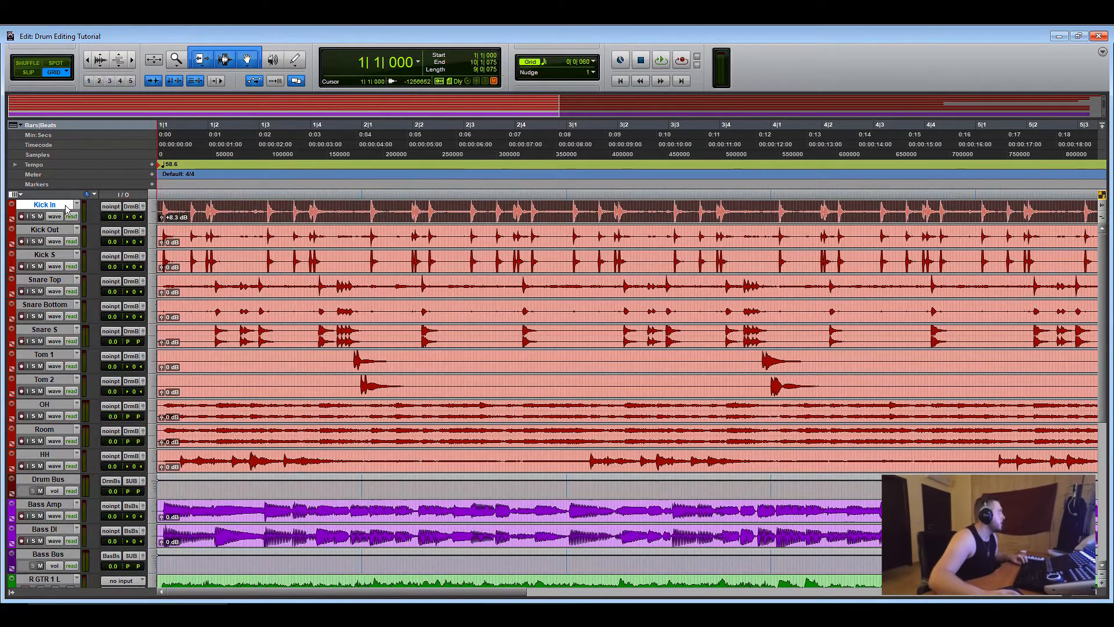
pyautogui.click(35, 217)
pyautogui.press('space')
pyautogui.press('space')
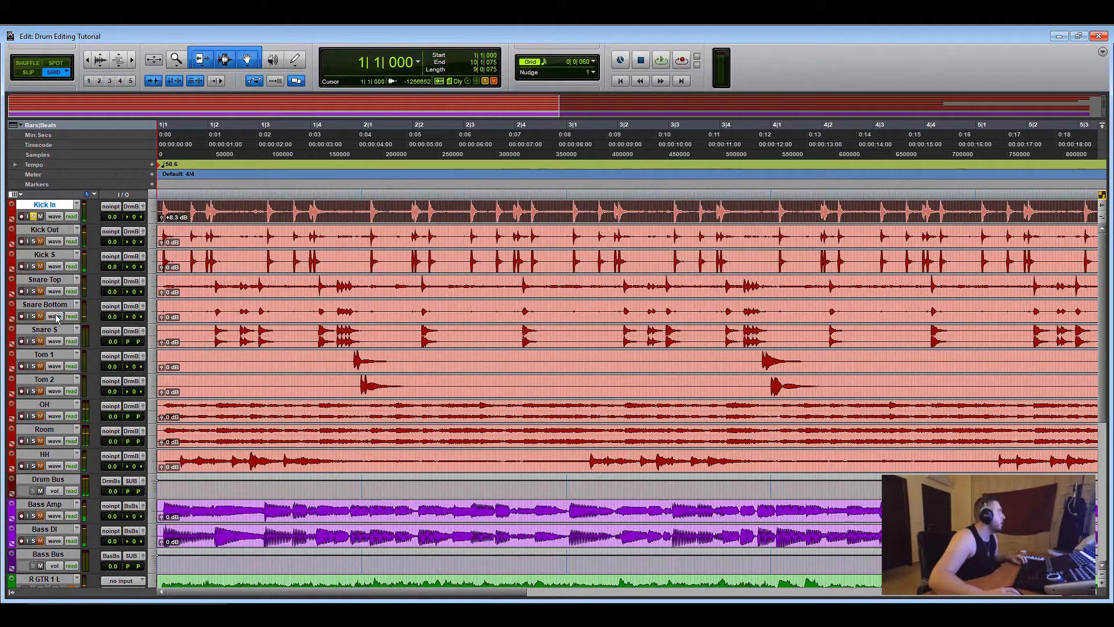
# Set the SUBMIX track to solo safe and play back the soloed Kick In track
pyautogui.scroll(-2, 39, 380)
pyautogui.scroll(-4, 55, 345)
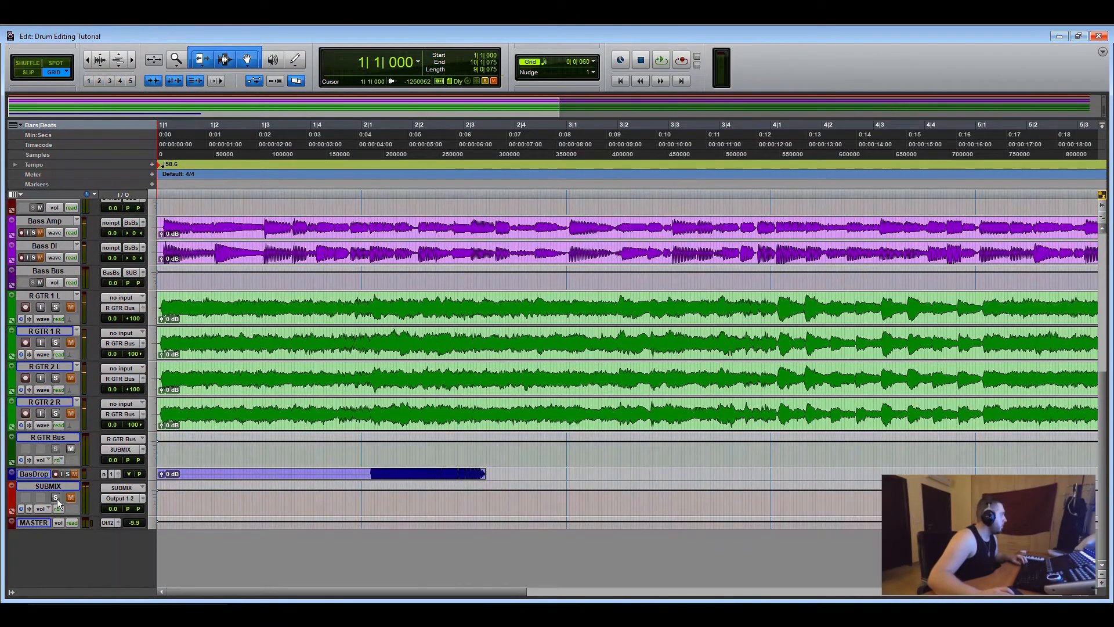
pyautogui.scroll(6, 58, 497)
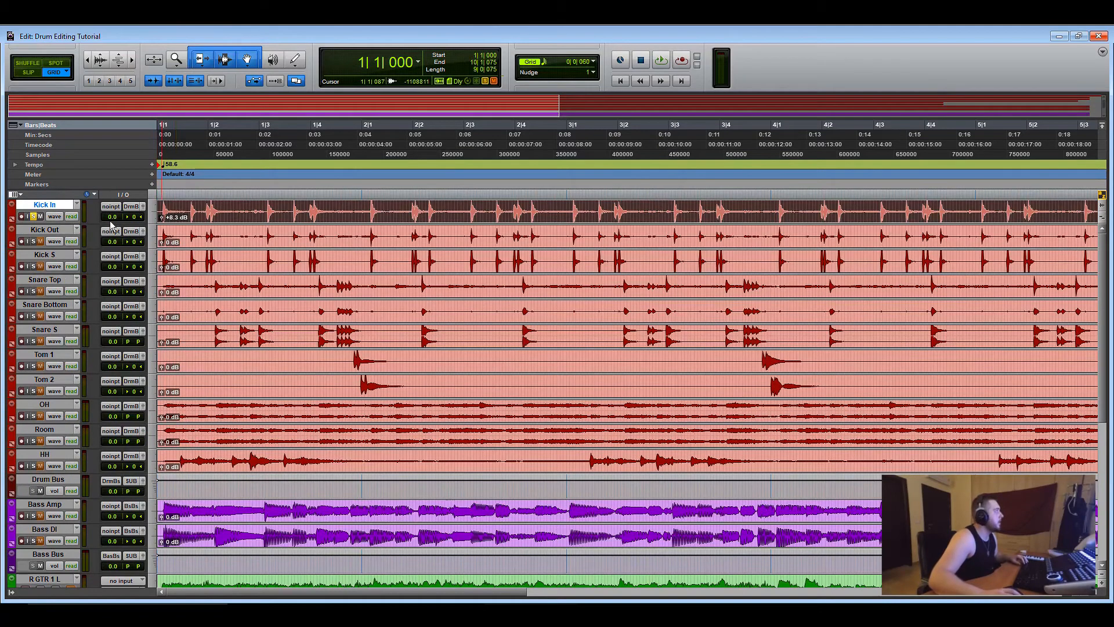
pyautogui.press('space')
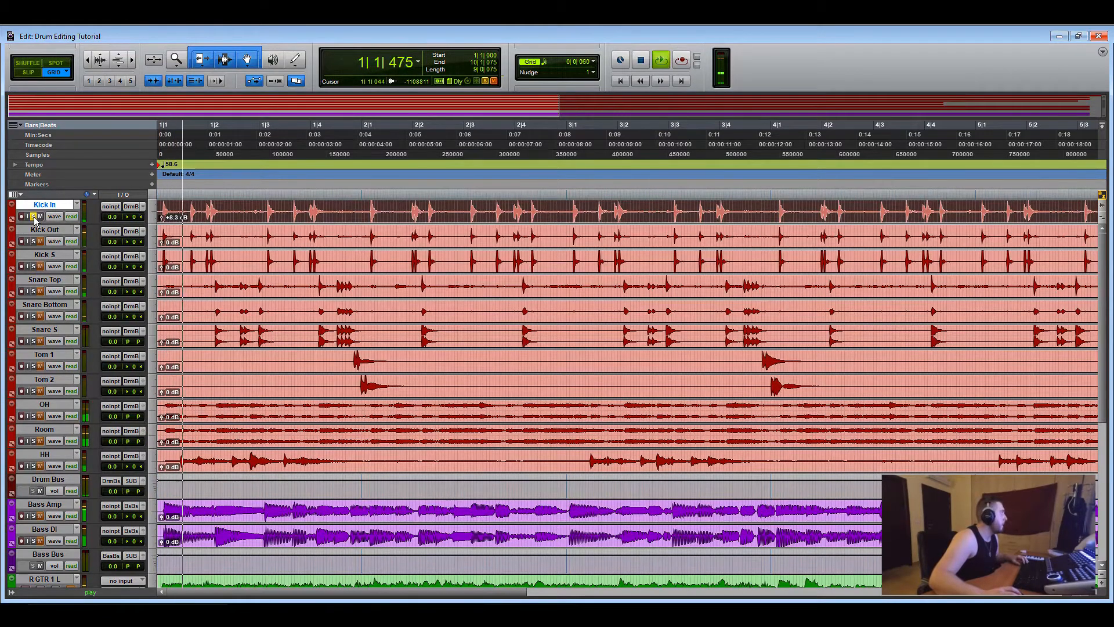
# Insert the FabFilter Pro-Q 3 equalizer on the first insert of the Kick In track
pyautogui.hotkey('ctrl', '=')
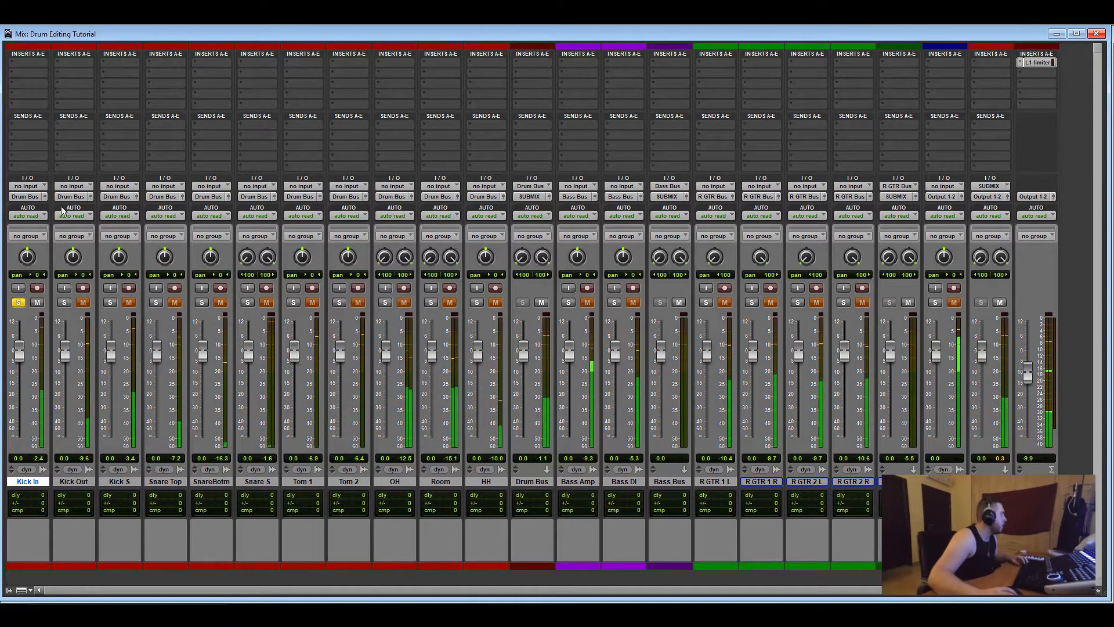
pyautogui.click(29, 61)
pyautogui.moveTo(72, 97)
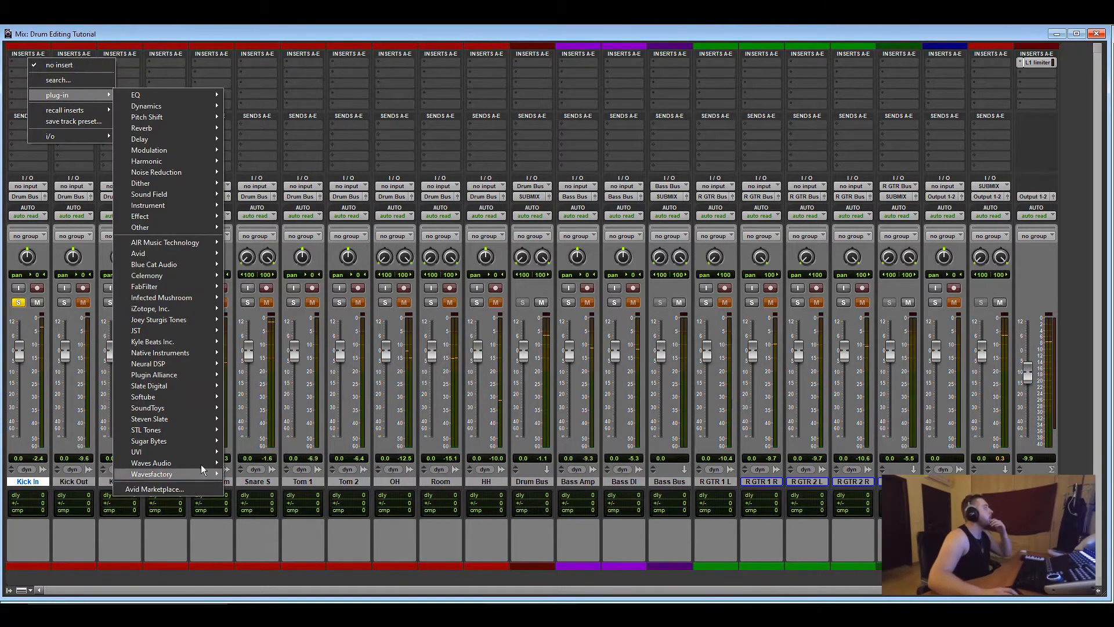
pyautogui.moveTo(181, 287)
pyautogui.click(270, 298)
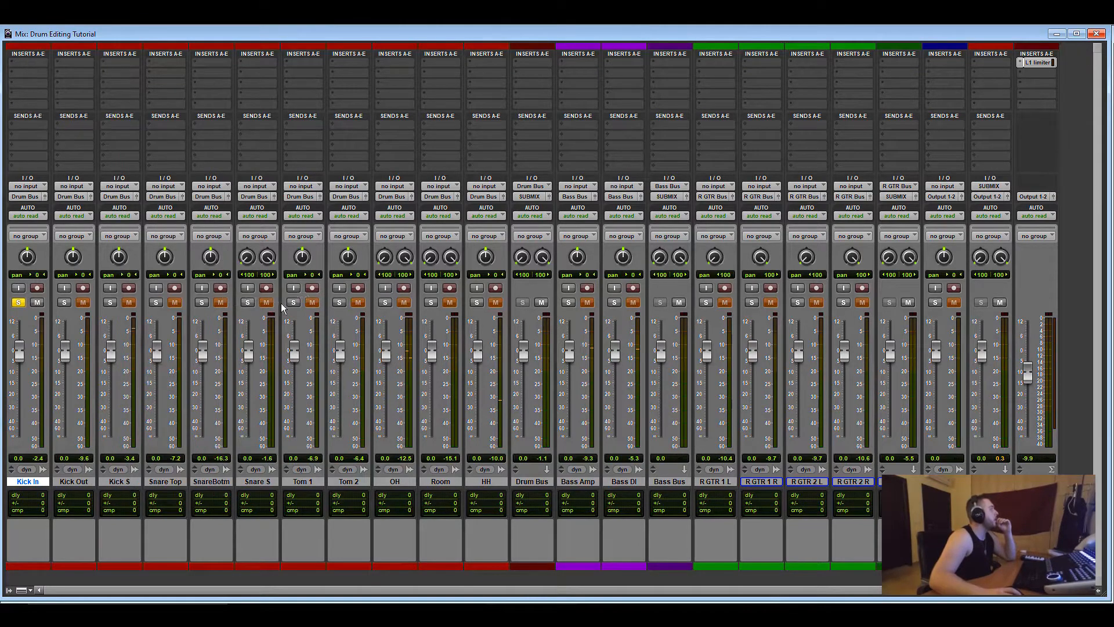
# Boost the kick's highs with a high shelf of about 12 dB and its lows with a low shelf of about 11.8 dB near 53 Hz
pyautogui.moveTo(458, 298); pyautogui.dragTo(389, 235)
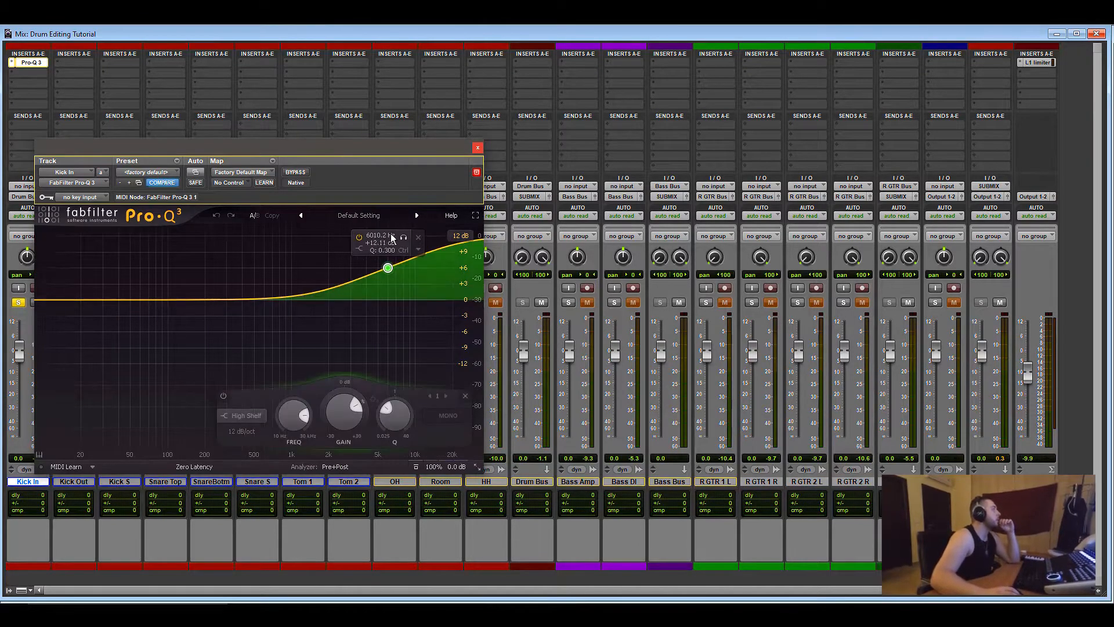
pyautogui.moveTo(50, 299); pyautogui.dragTo(131, 237)
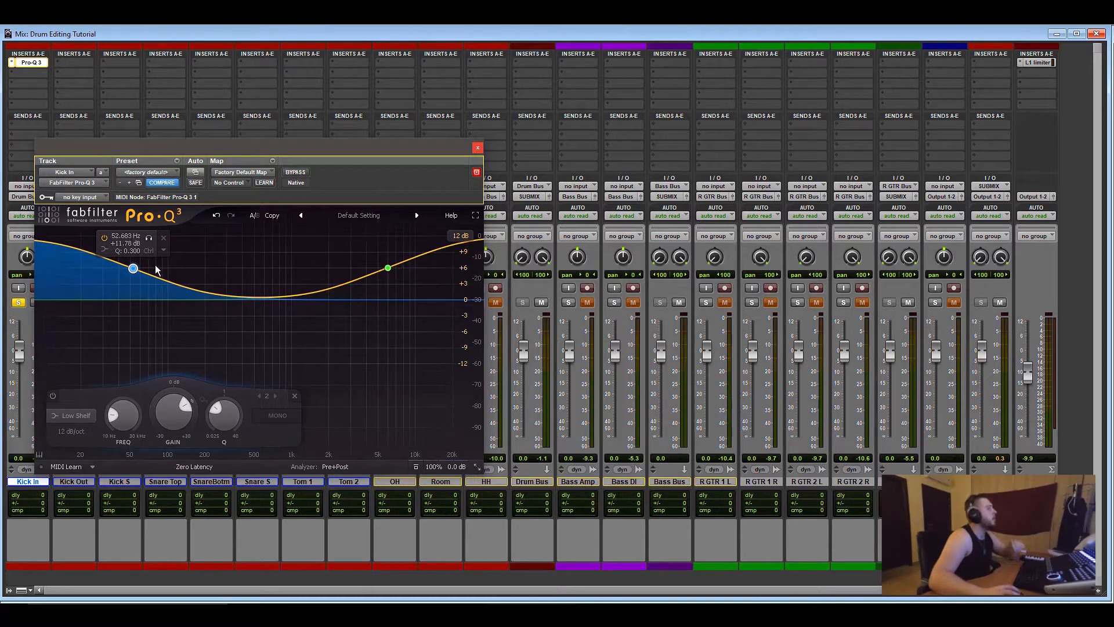
pyautogui.press('space')
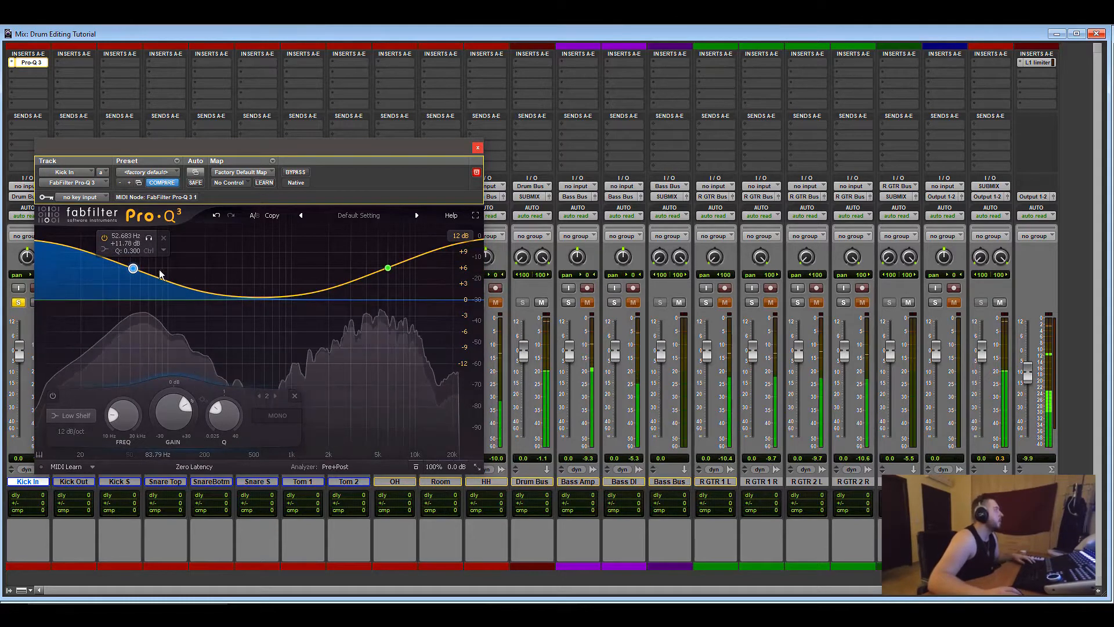
pyautogui.moveTo(358, 153); pyautogui.dragTo(689, 133)
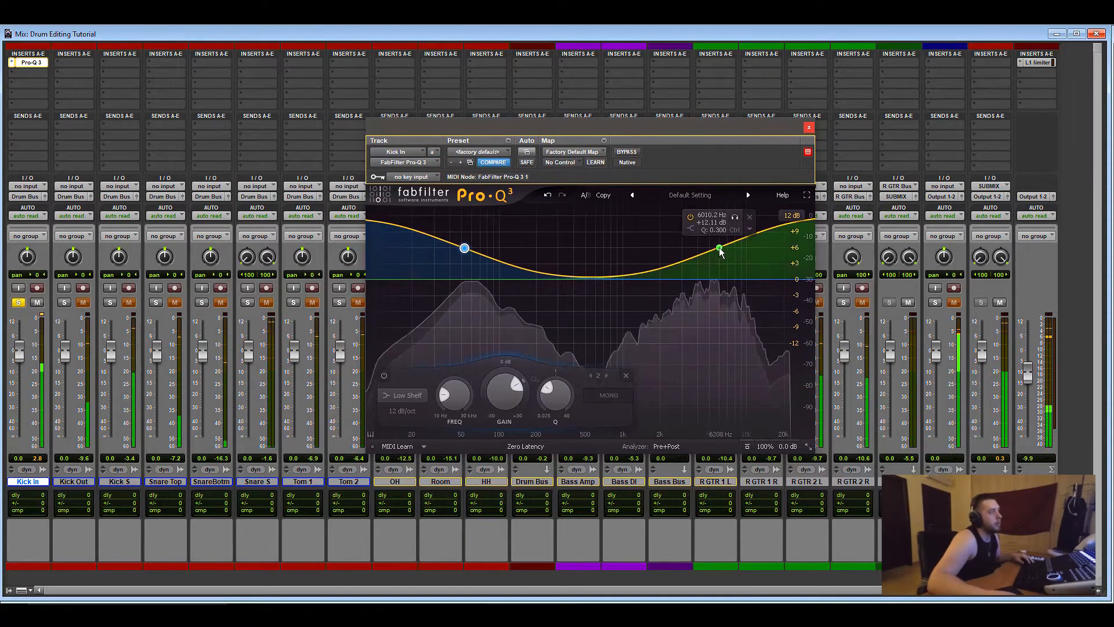
pyautogui.moveTo(720, 248); pyautogui.dragTo(684, 244)
# Try a CLA-76 compressor on the second insert of the Kick In track and remove it
pyautogui.click(23, 76)
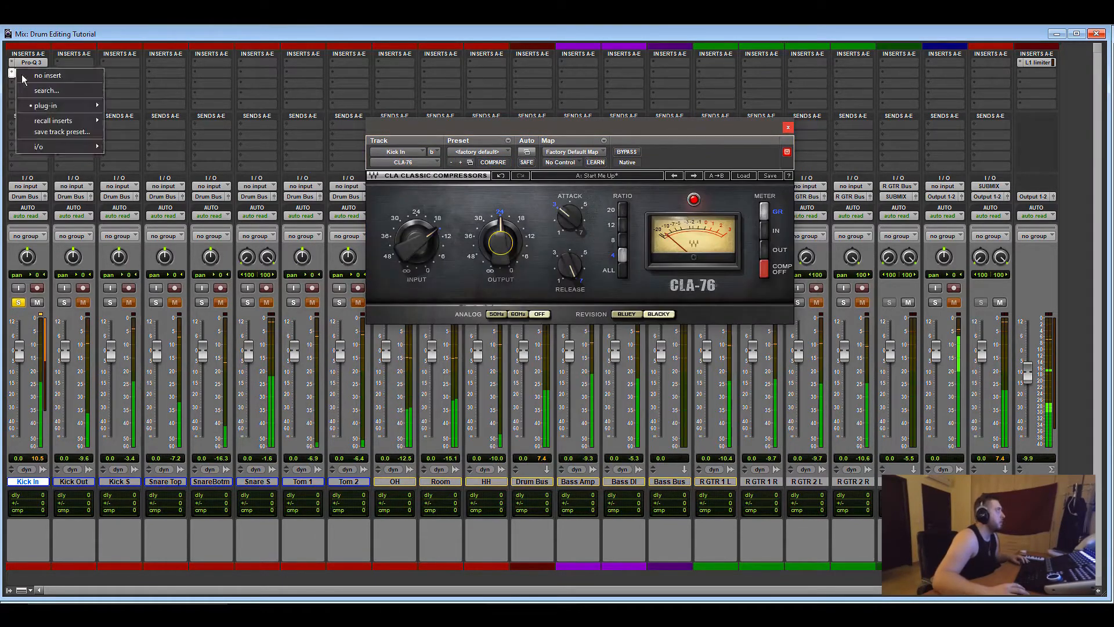
pyautogui.click(26, 77)
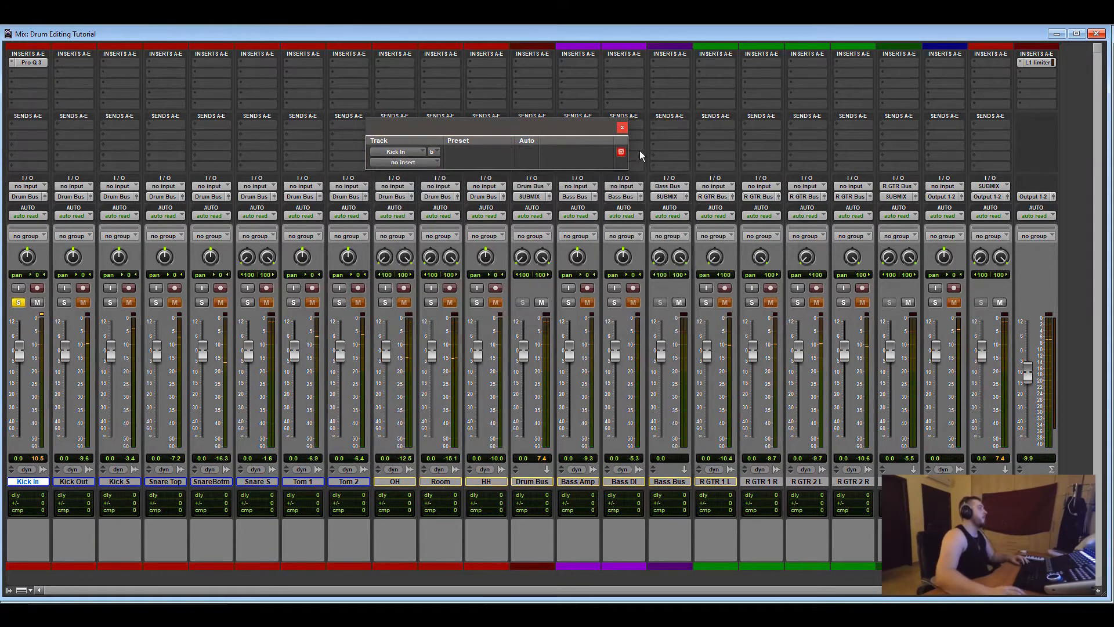
# Remove the Pro-Q 3 from the Kick In track and reset the Kick In clip gain to 0 dB
pyautogui.click(621, 129)
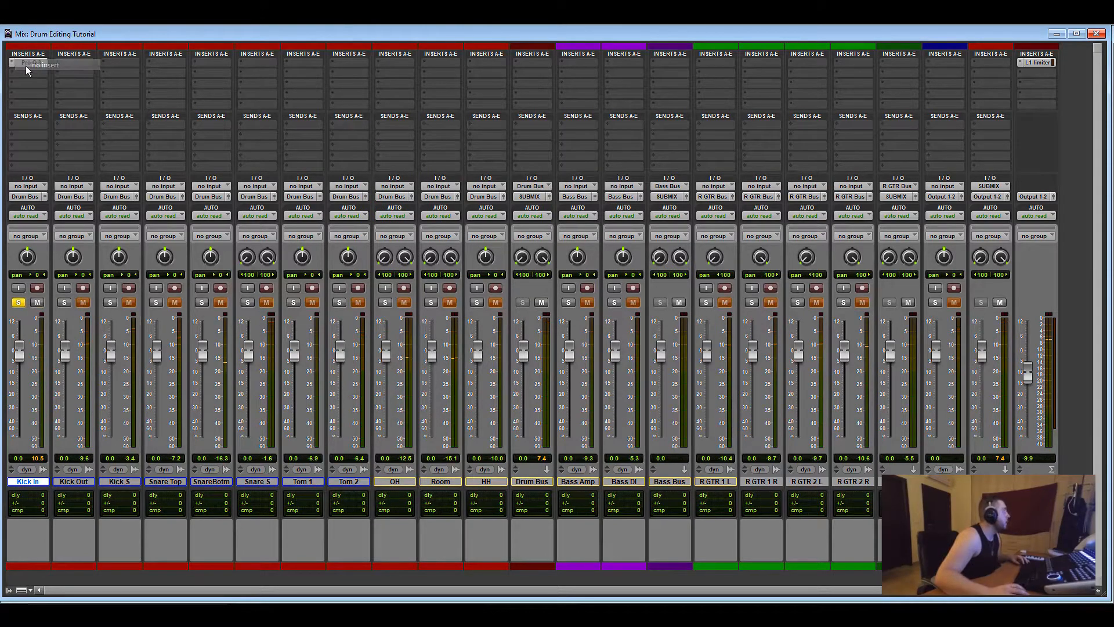
pyautogui.hotkey('ctrl', '=')
pyautogui.keyDown('alt'); pyautogui.click(163, 218); pyautogui.keyUp('alt')
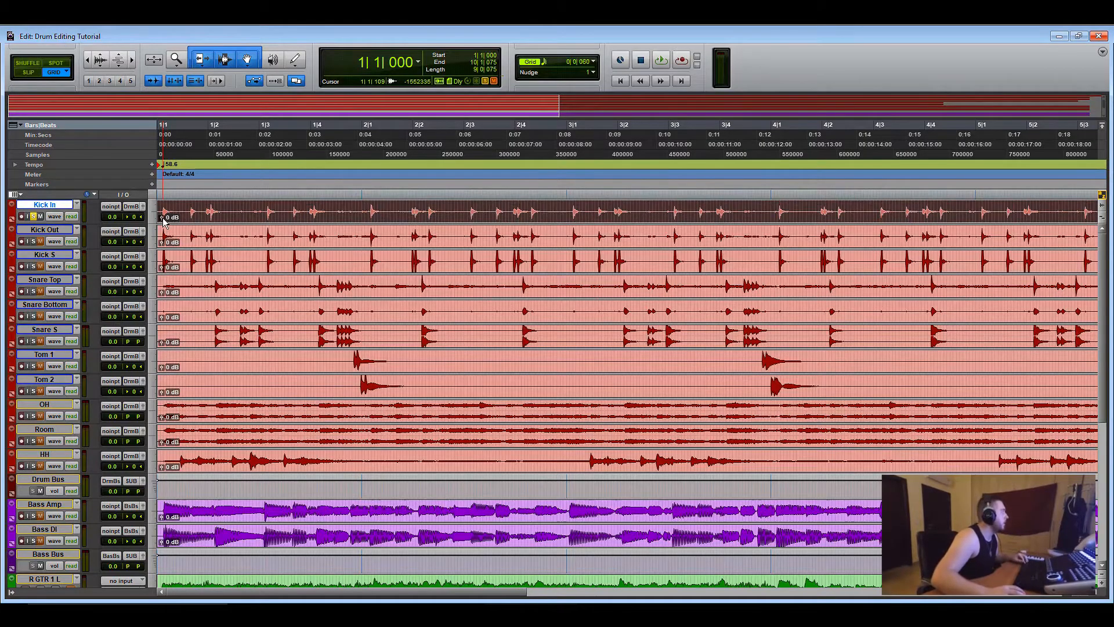
# Select the drum tracks from Kick In through HH and check their levels in the mixer
pyautogui.keyDown('shift'); pyautogui.click(52, 455); pyautogui.keyUp('shift')
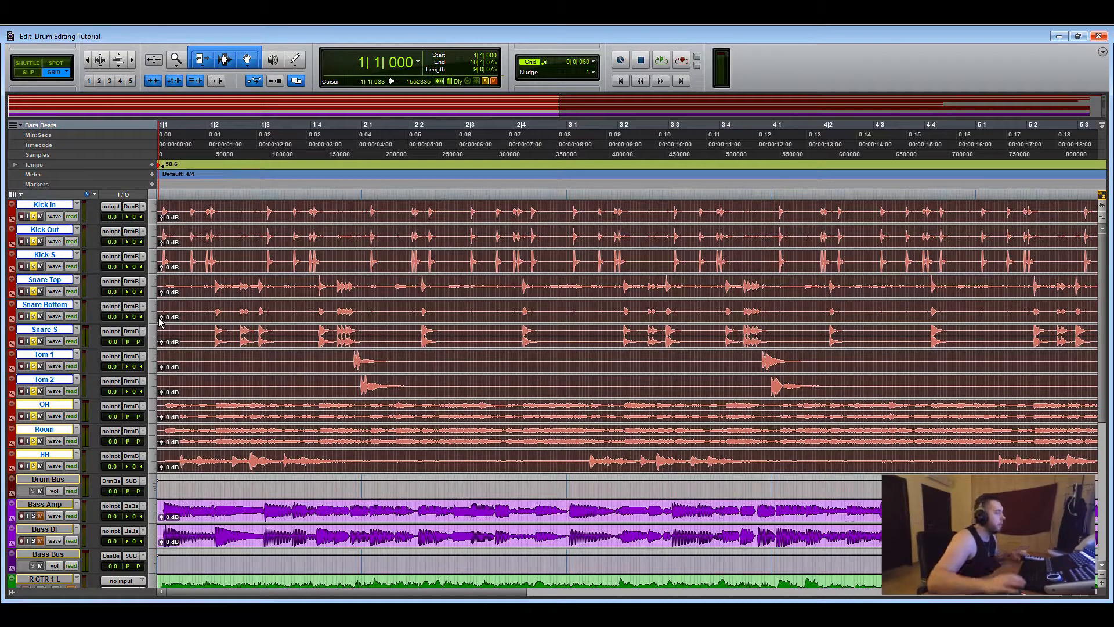
pyautogui.hotkey('ctrl', '=')
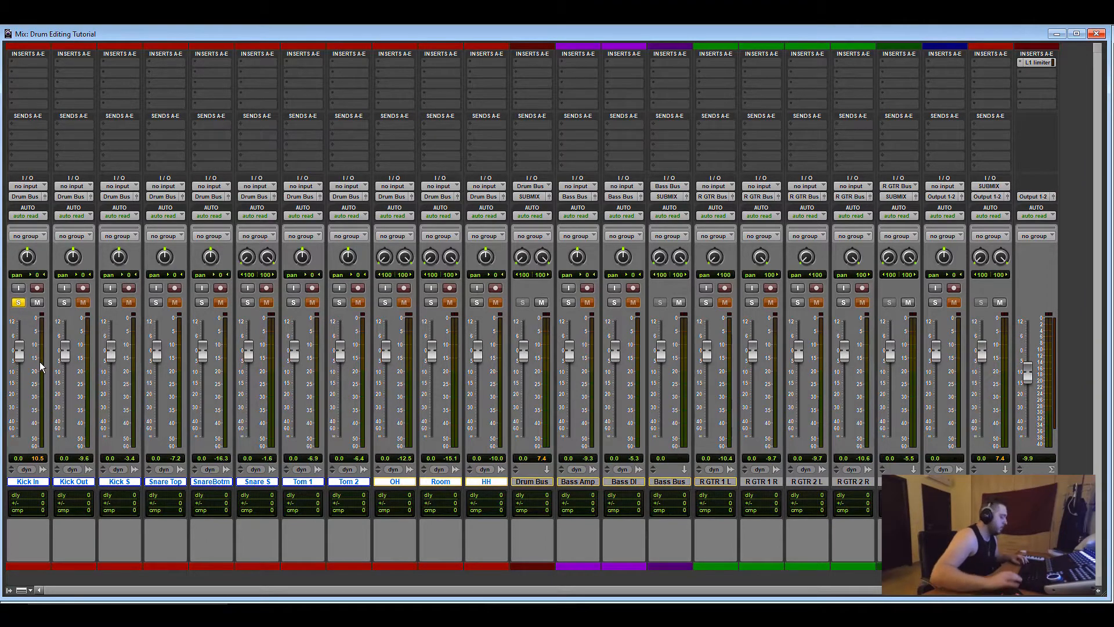
pyautogui.hotkey('ctrl', '=')
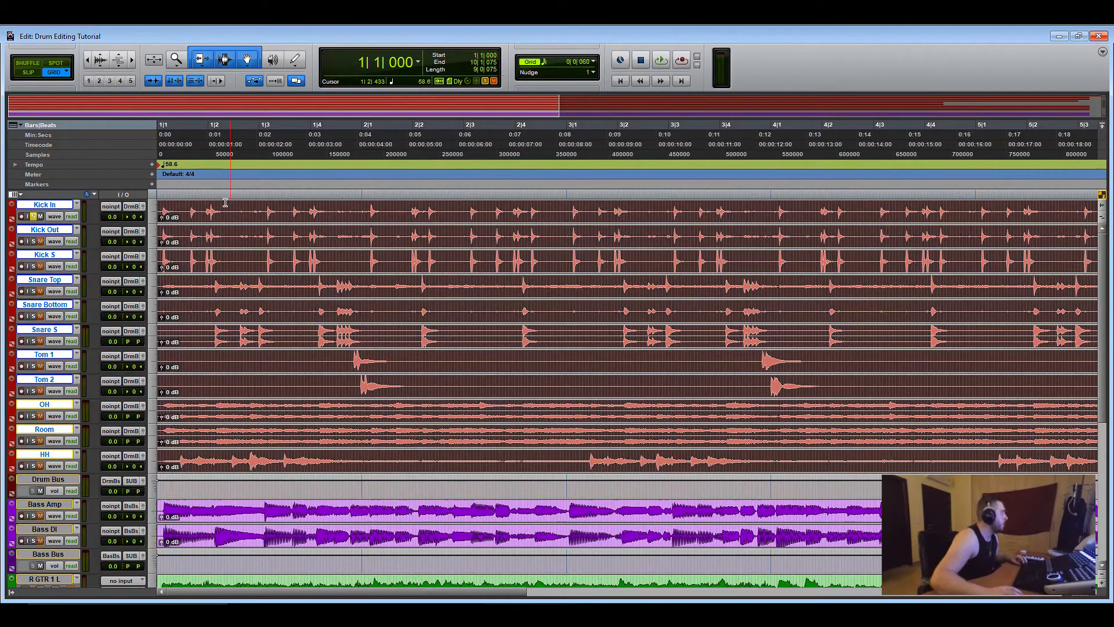
# Lower the Kick In clip gain to -3.5 dB during playback, checking the mixer meters before stopping
pyautogui.press('space')
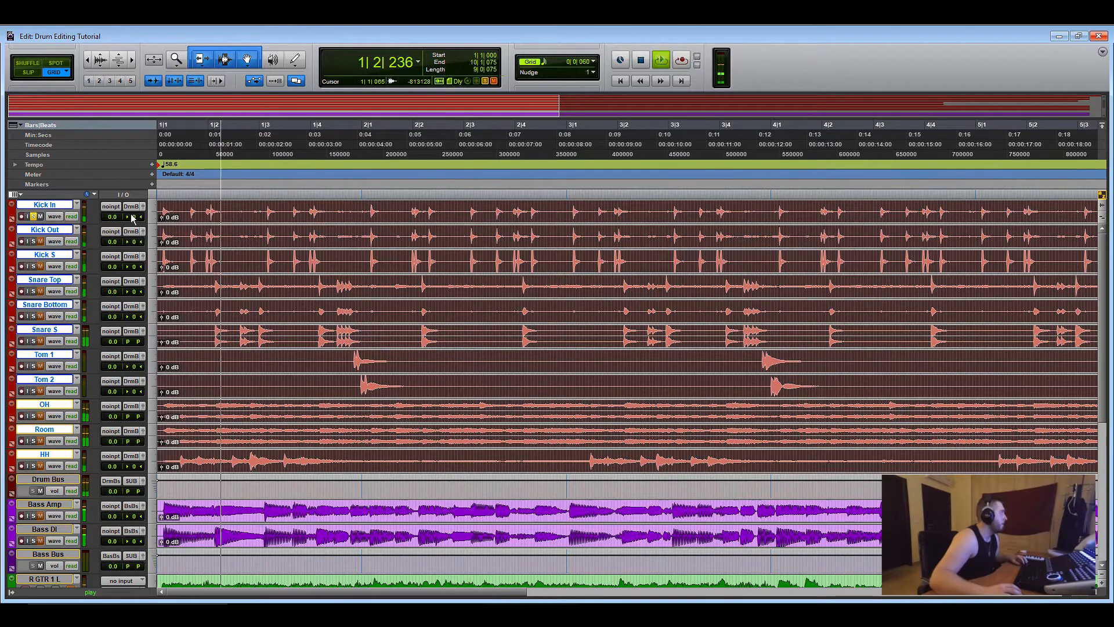
pyautogui.moveTo(117, 215); pyautogui.dragTo(158, 259)
pyautogui.hotkey('ctrl', '=')
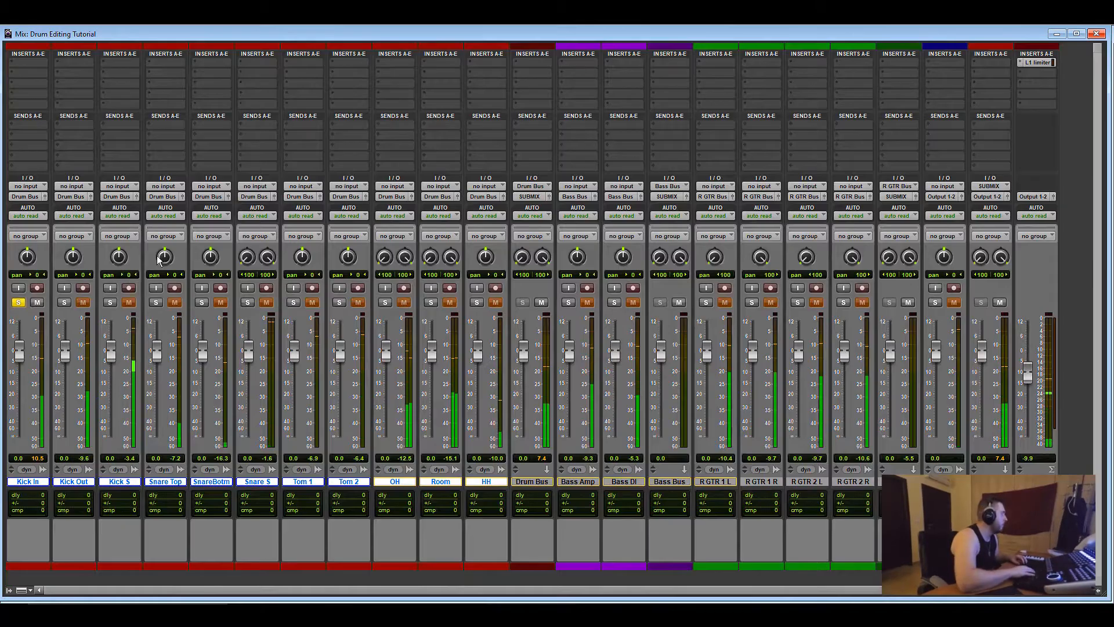
pyautogui.hotkey('ctrl', '=')
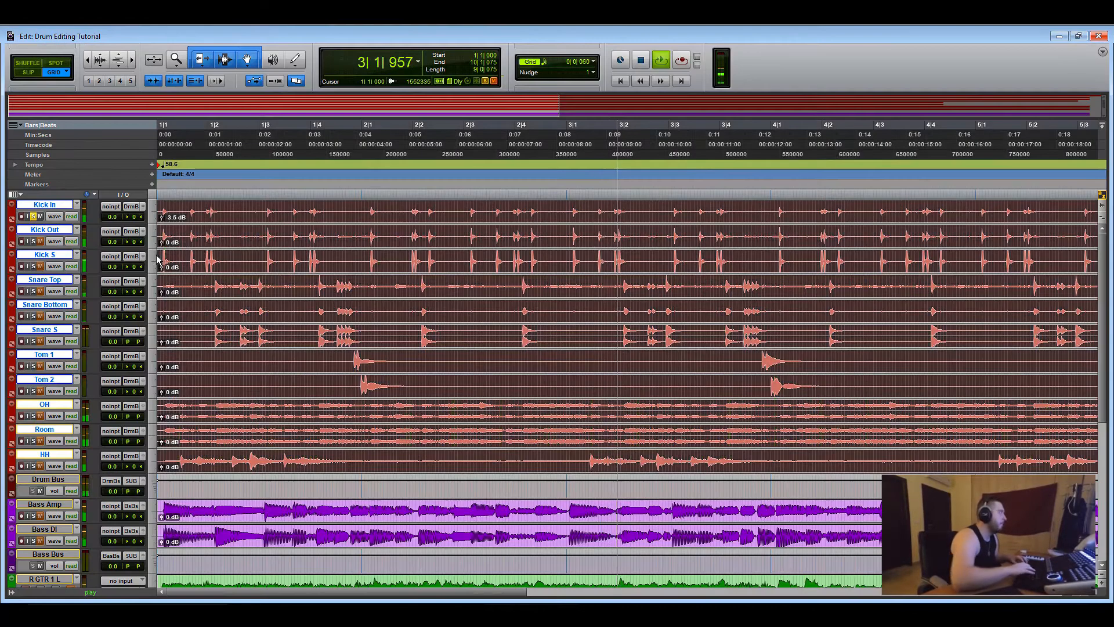
pyautogui.press('space')
# Play back the soloed Kick Out track and lower its clip gain to -5.0 dB
pyautogui.click(195, 228)
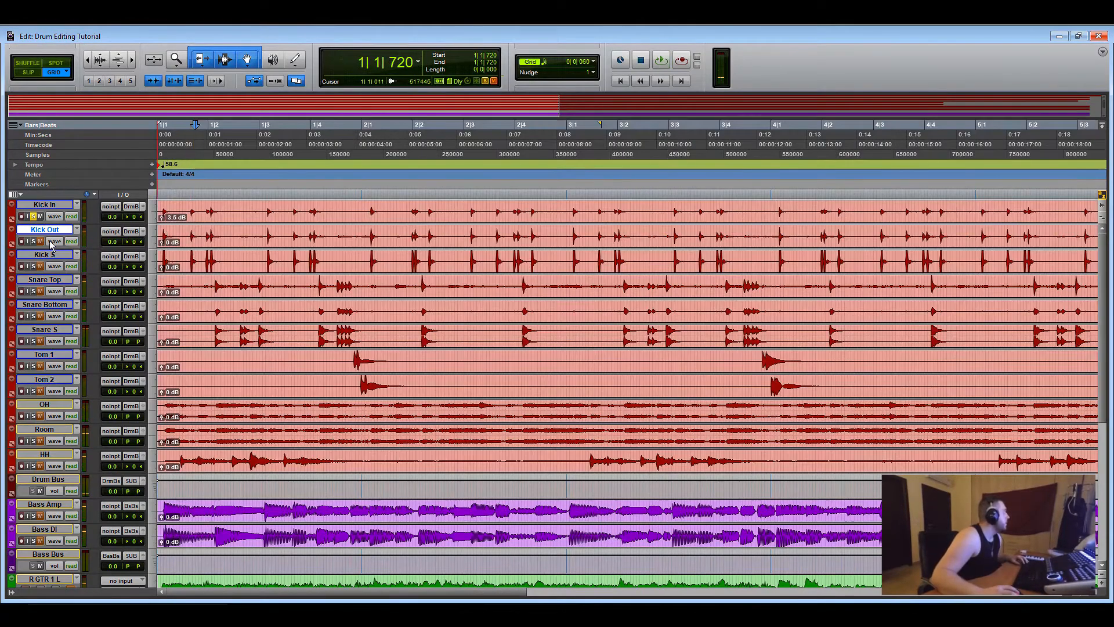
pyautogui.click(177, 243)
pyautogui.press('space')
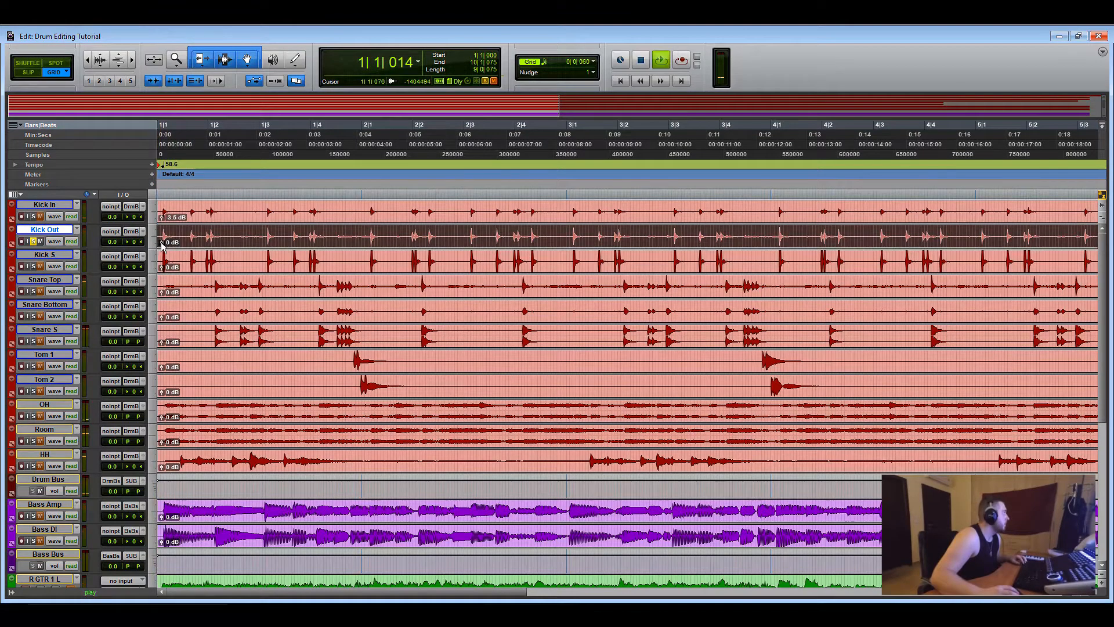
pyautogui.moveTo(162, 242); pyautogui.dragTo(159, 259)
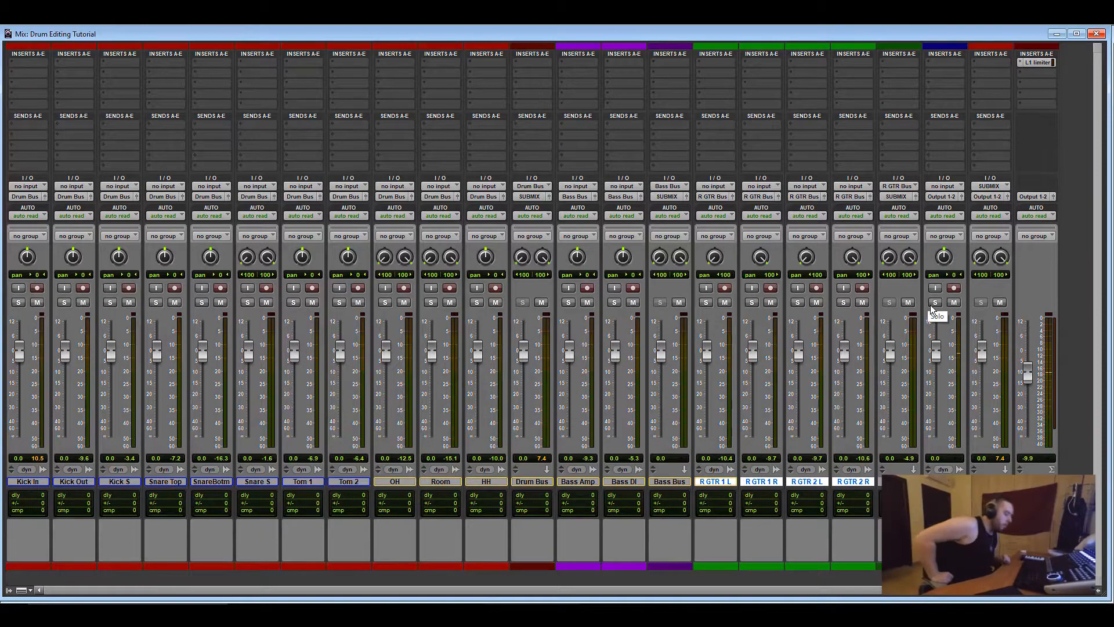
# Zoom the edit timeline out to the whole session and shrink all tracks so every one fits in view
pyautogui.hotkey('ctrl', '=')
pyautogui.scroll(5, 725, 304)
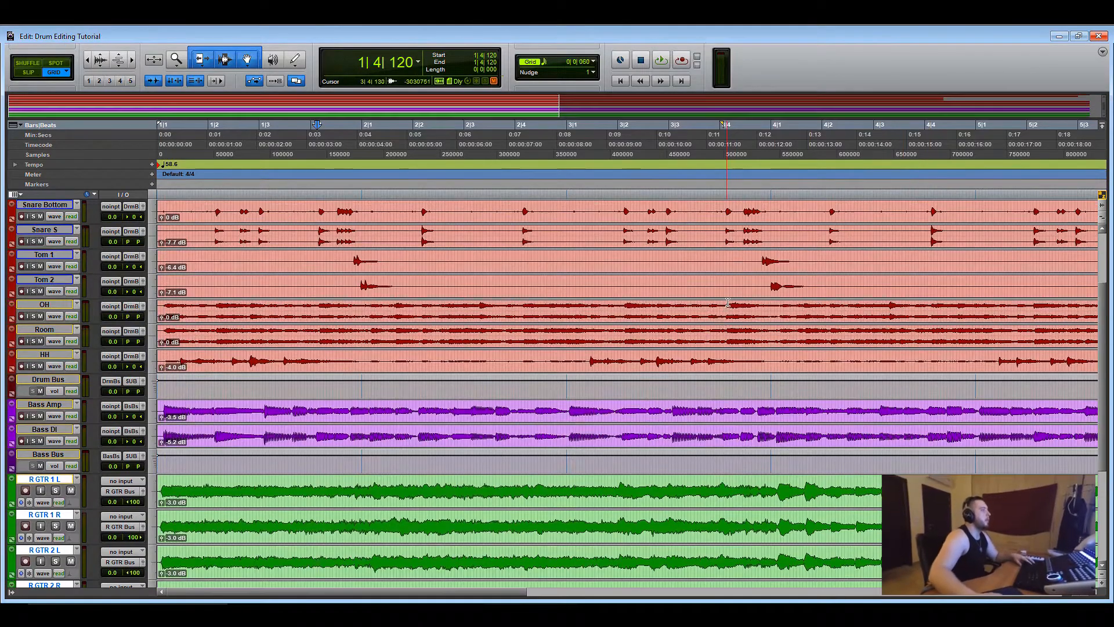
pyautogui.press('r')
pyautogui.press('r')
pyautogui.press('r')
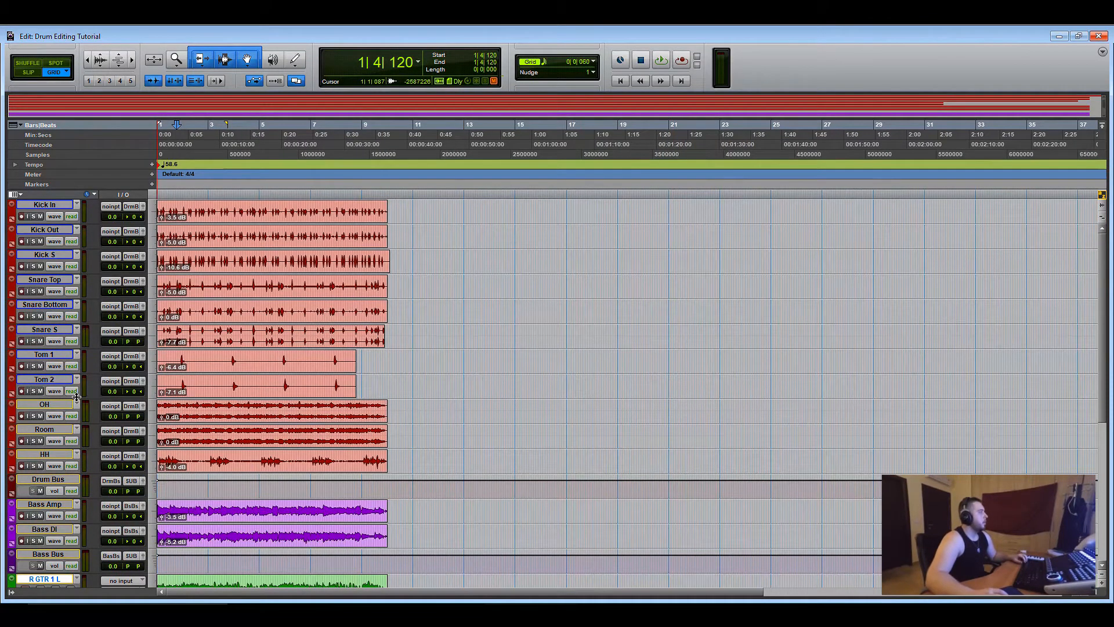
pyautogui.moveTo(76, 397); pyautogui.dragTo(76, 390)
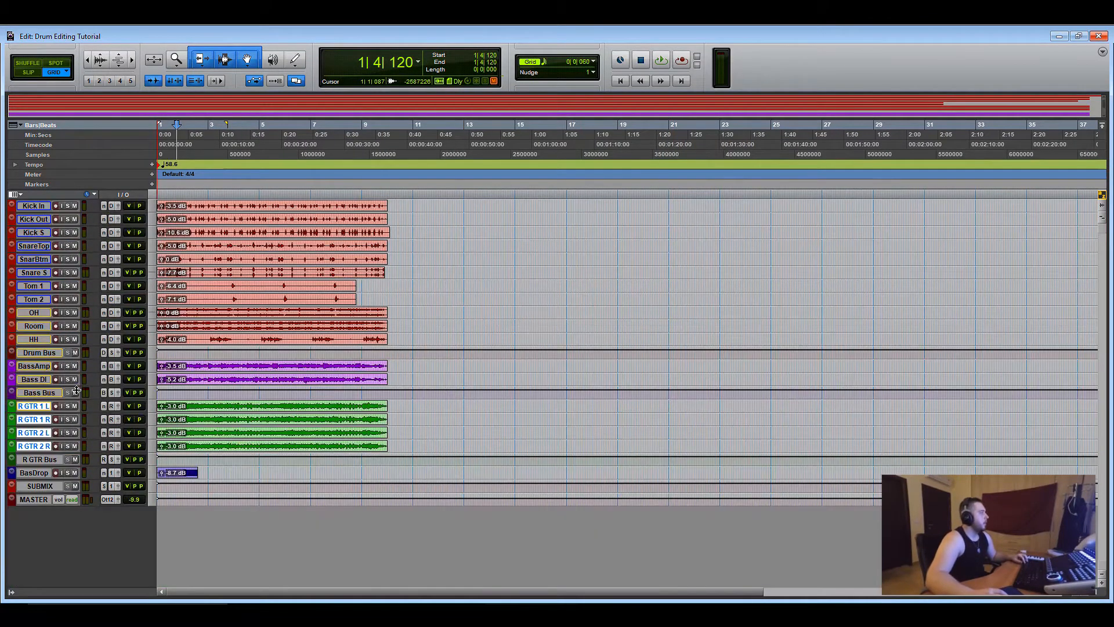
pyautogui.click(45, 407)
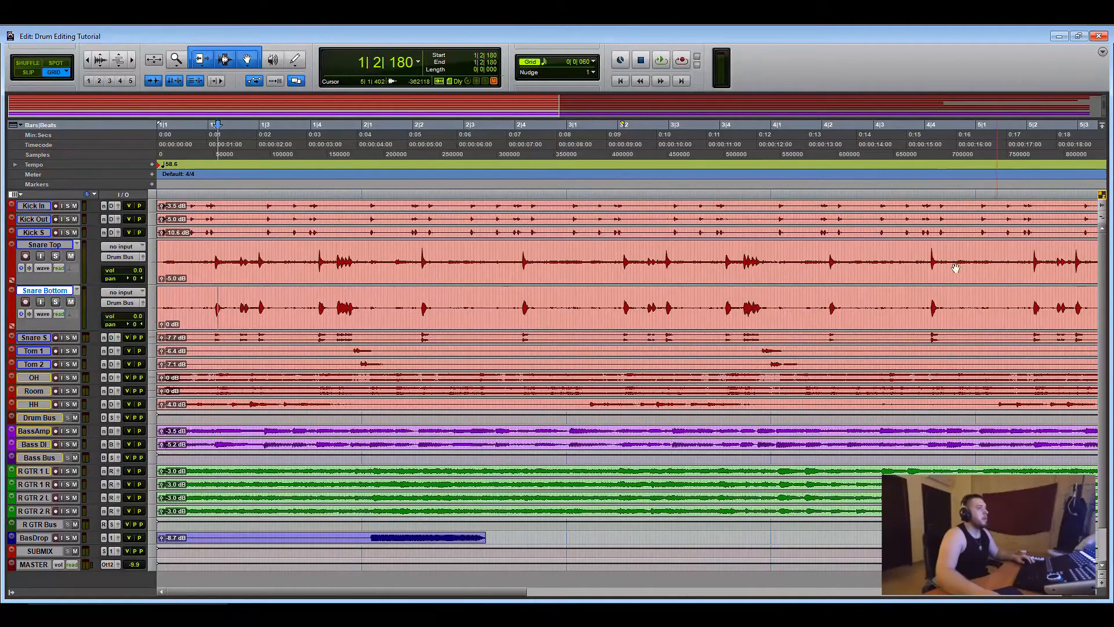
# Locate the Snare Top hit near 4|4|134 and magnify its transient to examine the individual waveform cycles
pyautogui.click(932, 254)
pyautogui.press('t')
pyautogui.press('t')
pyautogui.press('t')
pyautogui.press('t')
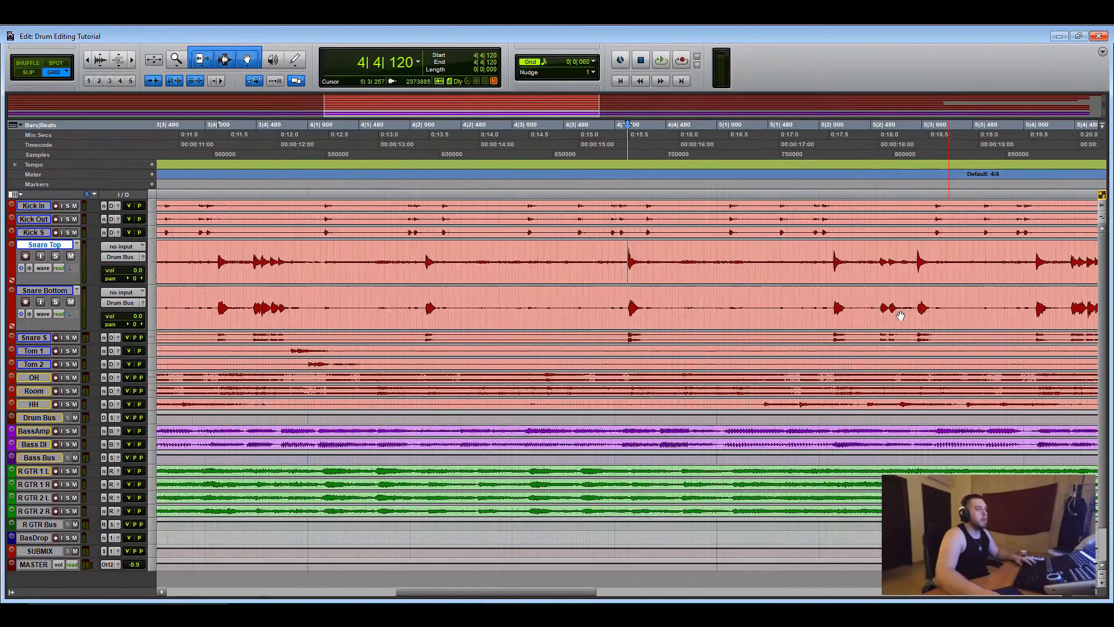
pyautogui.click(639, 268)
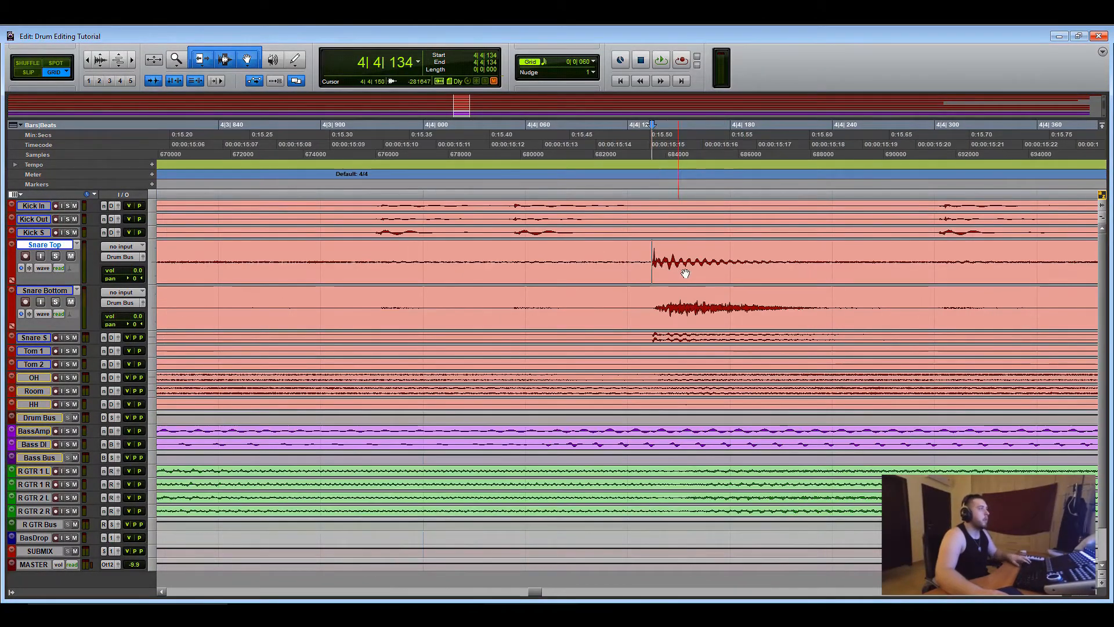
pyautogui.press('t')
pyautogui.press('t')
pyautogui.press('t')
pyautogui.press('t')
pyautogui.press('t')
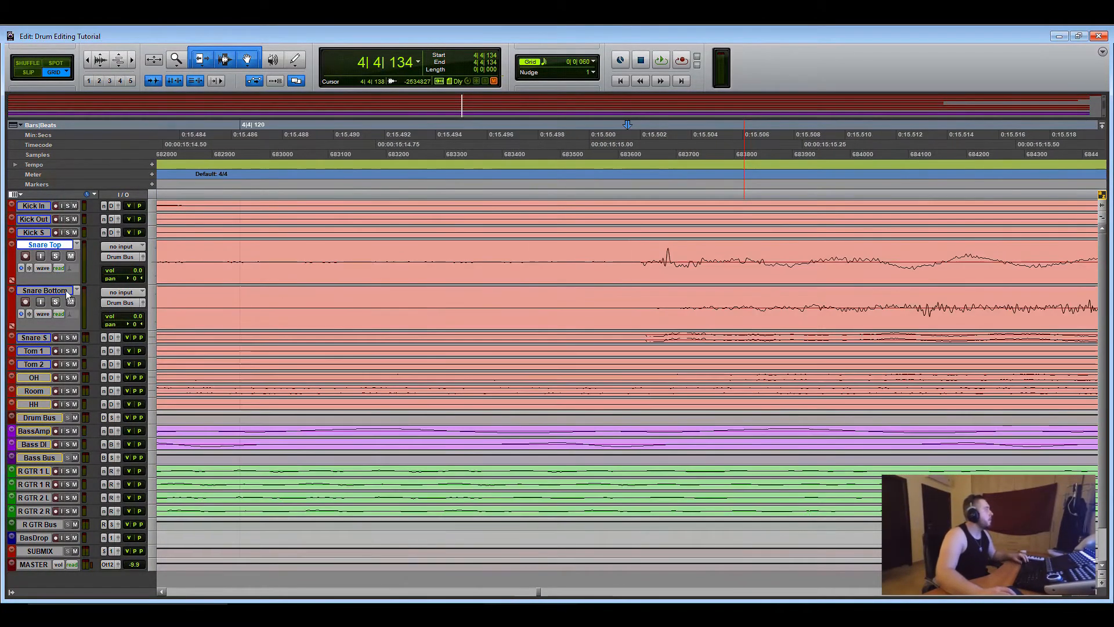
# Select both the Snare Top and Snare Bottom tracks and enlarge their track heights together
pyautogui.keyDown('shift'); pyautogui.click(67, 292); pyautogui.keyUp('shift')
pyautogui.press('super+Up')
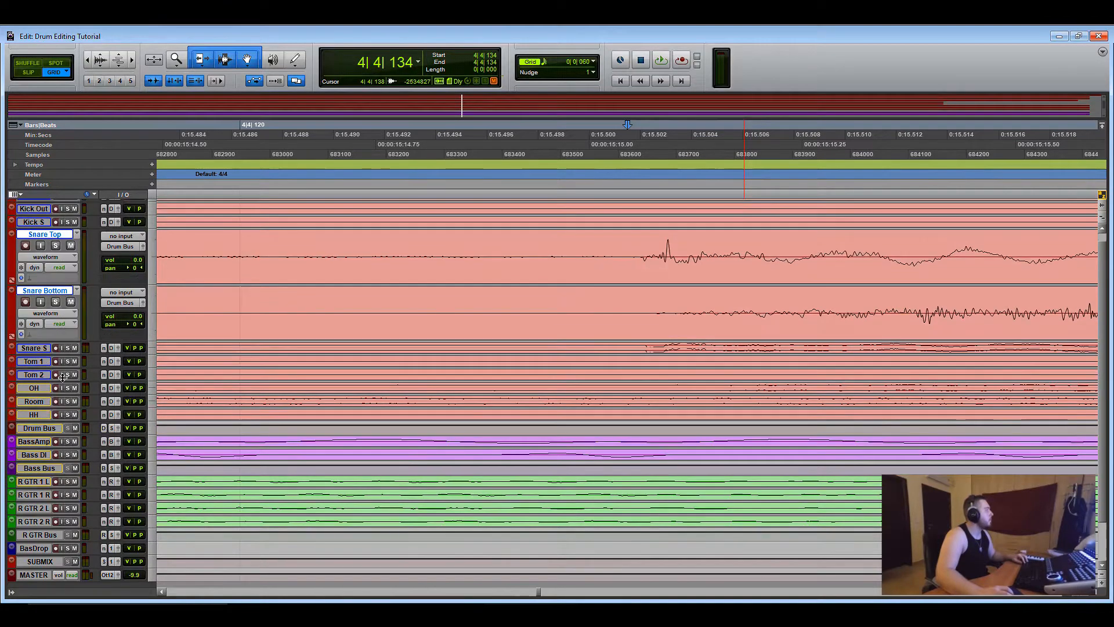
pyautogui.press('super+Up')
pyautogui.press('super+Up')
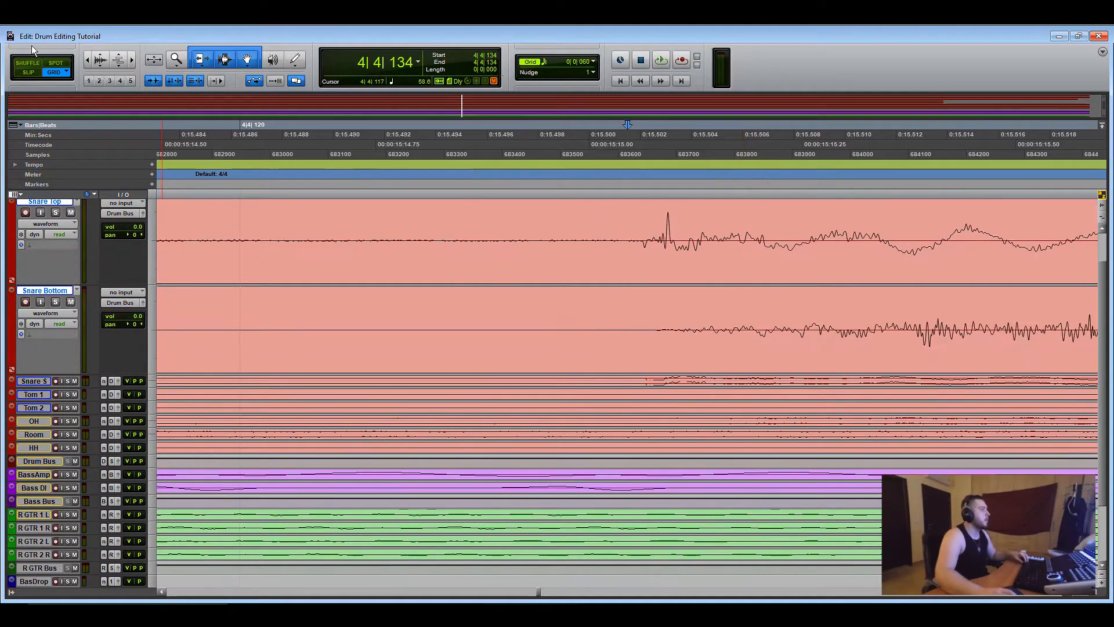
# Increase the vertical waveform zoom until the Snare Top and Snare Bottom transients are clear enough to compare
pyautogui.click(104, 60)
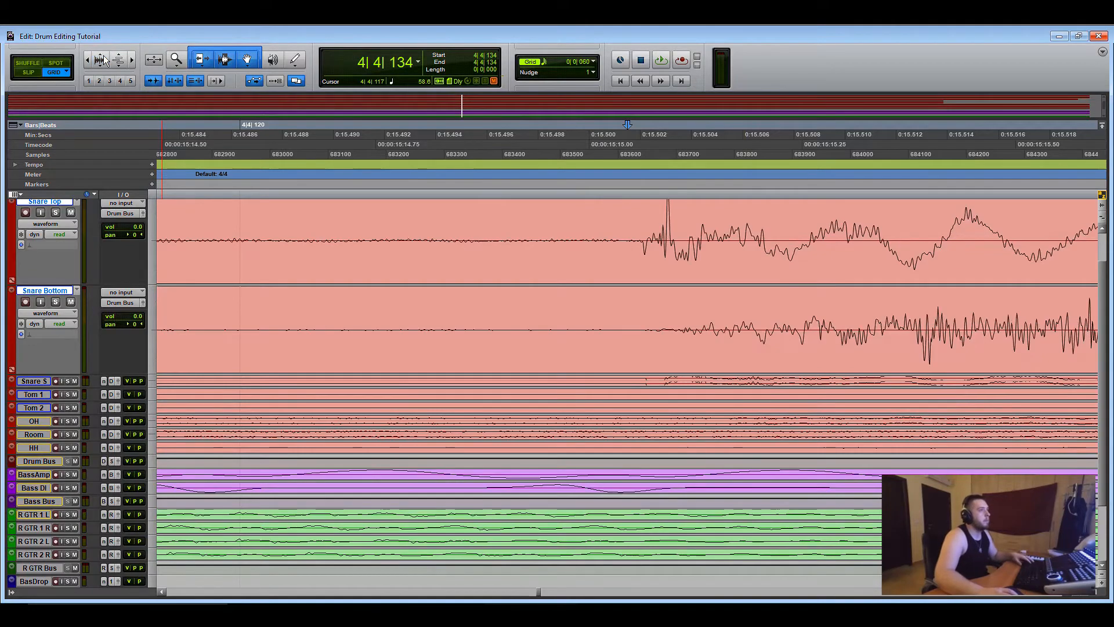
pyautogui.click(105, 60)
pyautogui.click(105, 60)
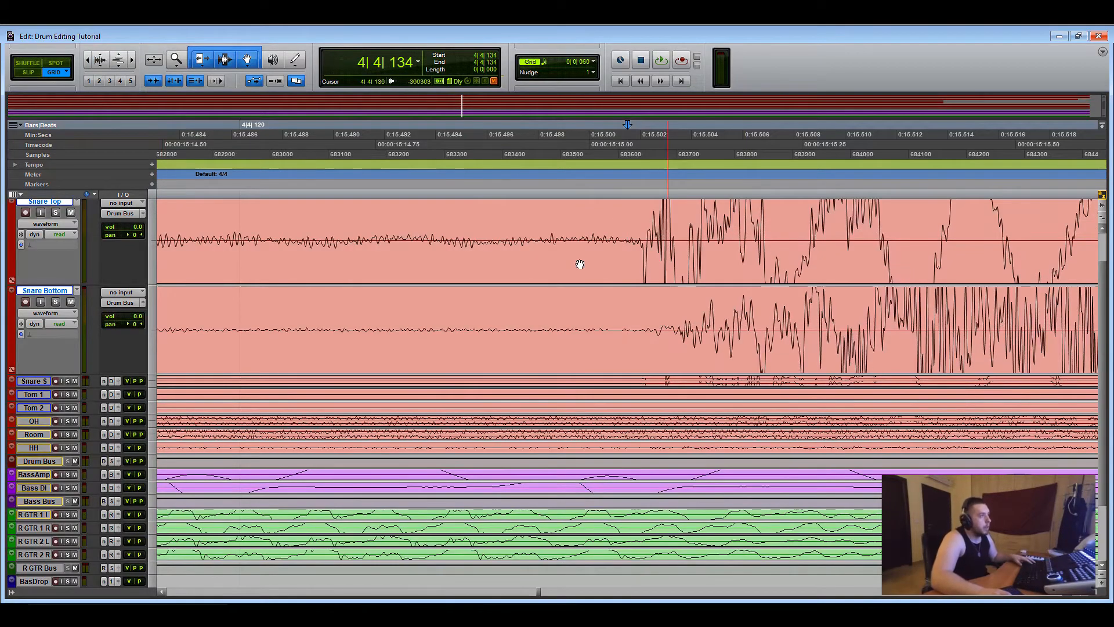
pyautogui.click(97, 64)
pyautogui.click(99, 67)
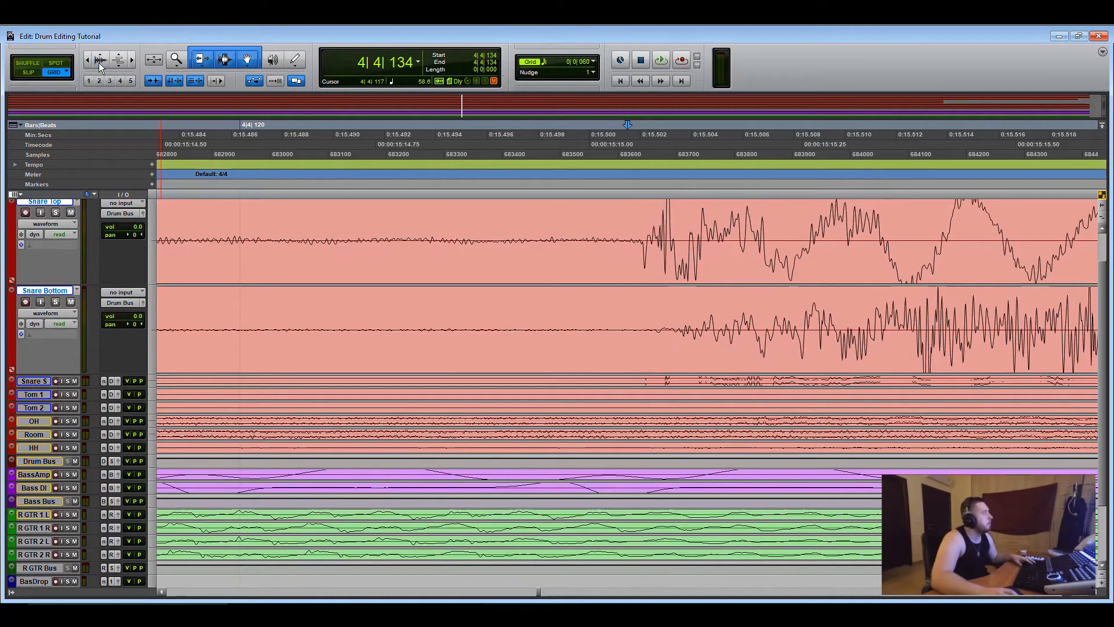
pyautogui.click(100, 67)
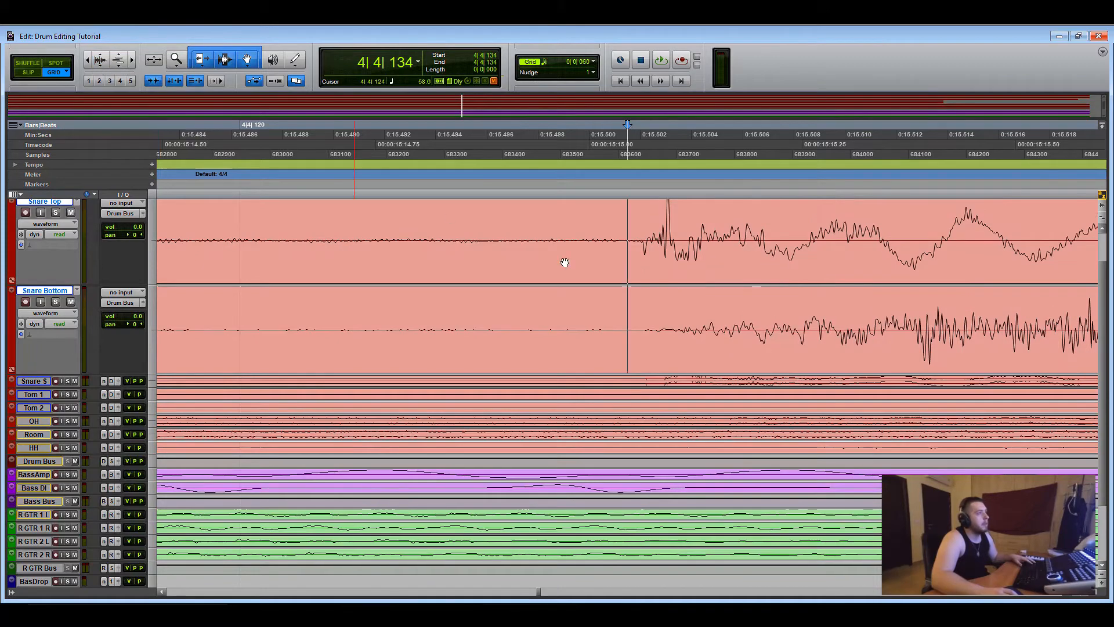
# Highlight the waveform cycle from 4|4|141 to 4|4|144 on Snare Top and compare the same range on Snare Bottom
pyautogui.moveTo(810, 236); pyautogui.dragTo(883, 228)
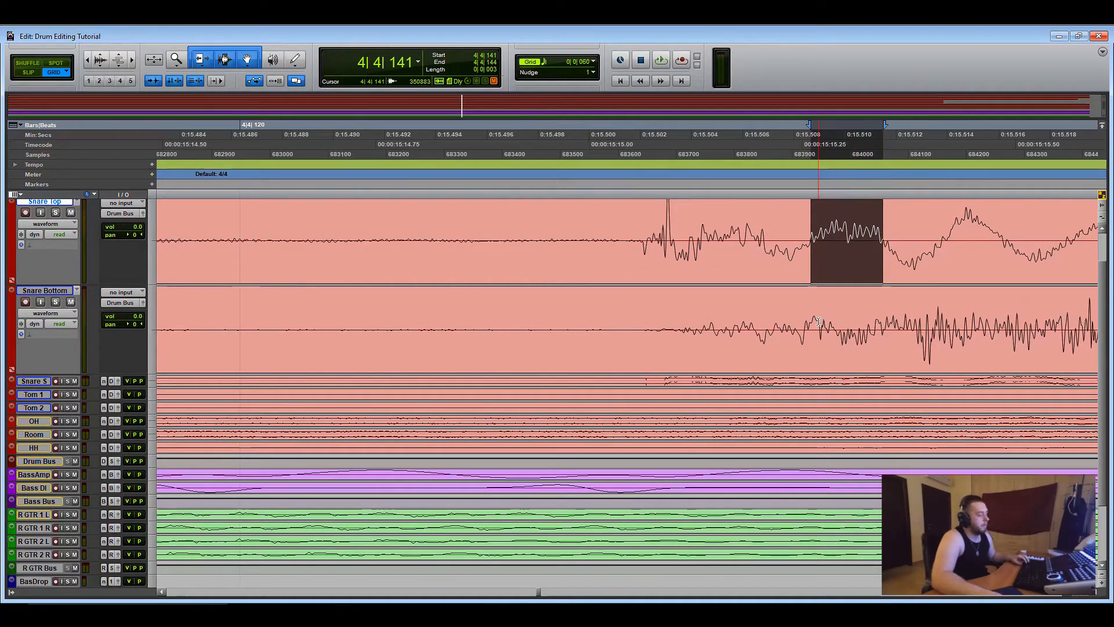
pyautogui.press(';')
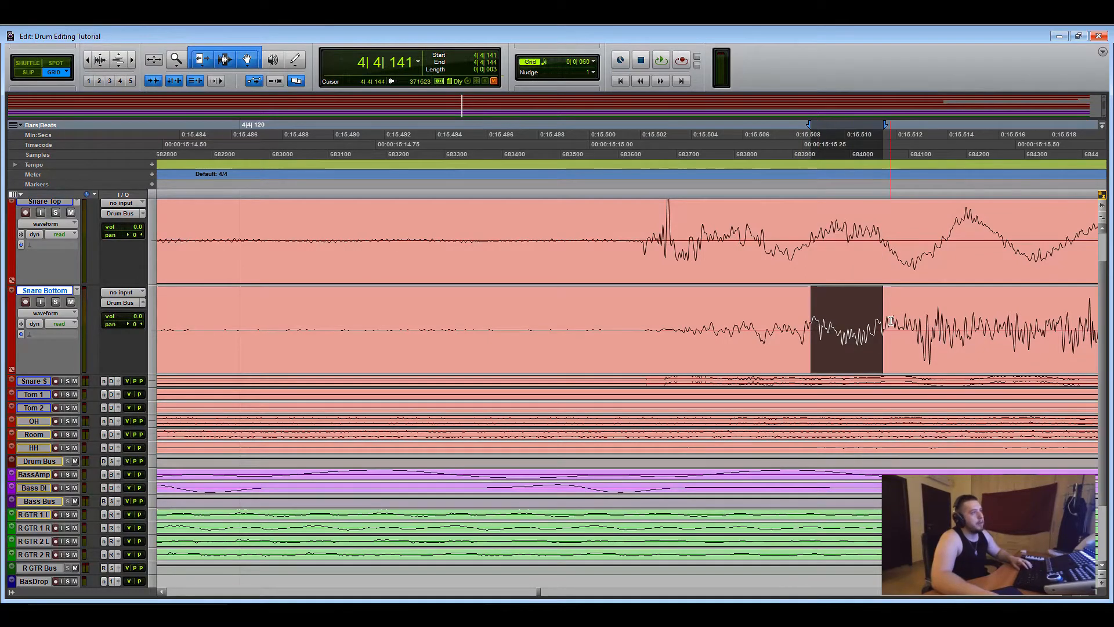
pyautogui.hotkey('ctrl', '[')
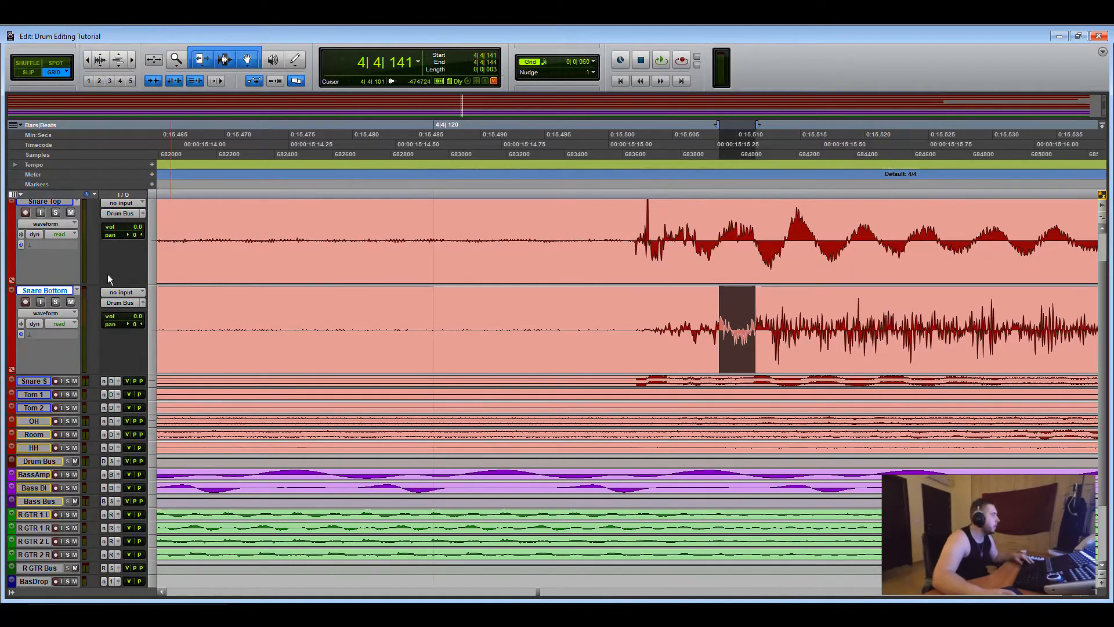
pyautogui.scroll(1, 106, 270)
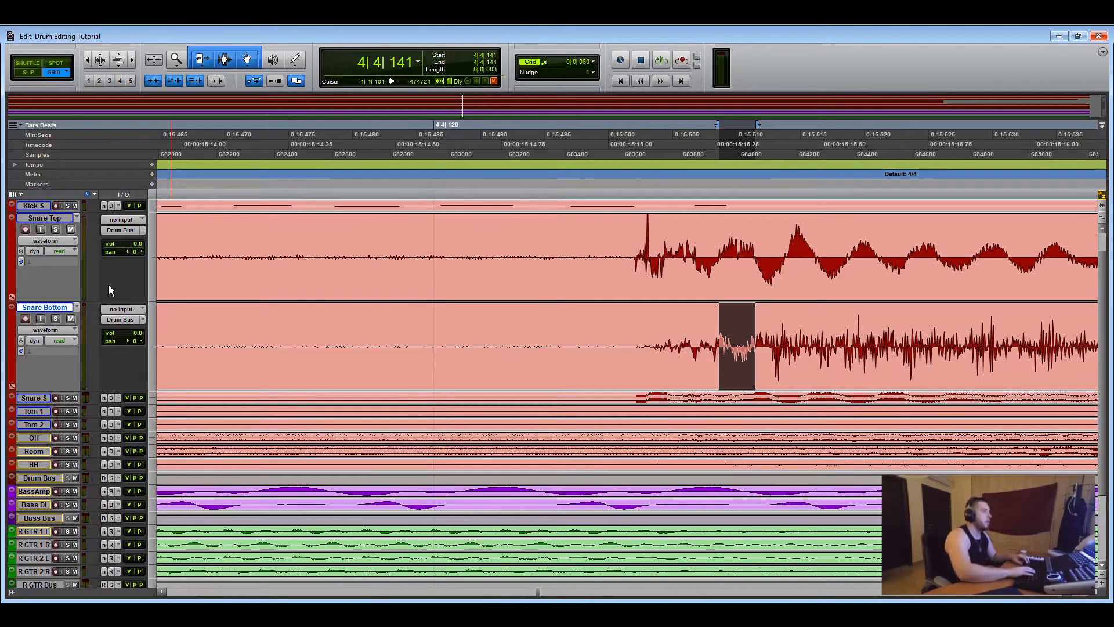
pyautogui.hotkey('ctrl', '[')
pyautogui.hotkey('ctrl', '[')
# Solo the Snare Bottom track in the mixer and insert a Trim plug-in on its first insert
pyautogui.hotkey('ctrl', '=')
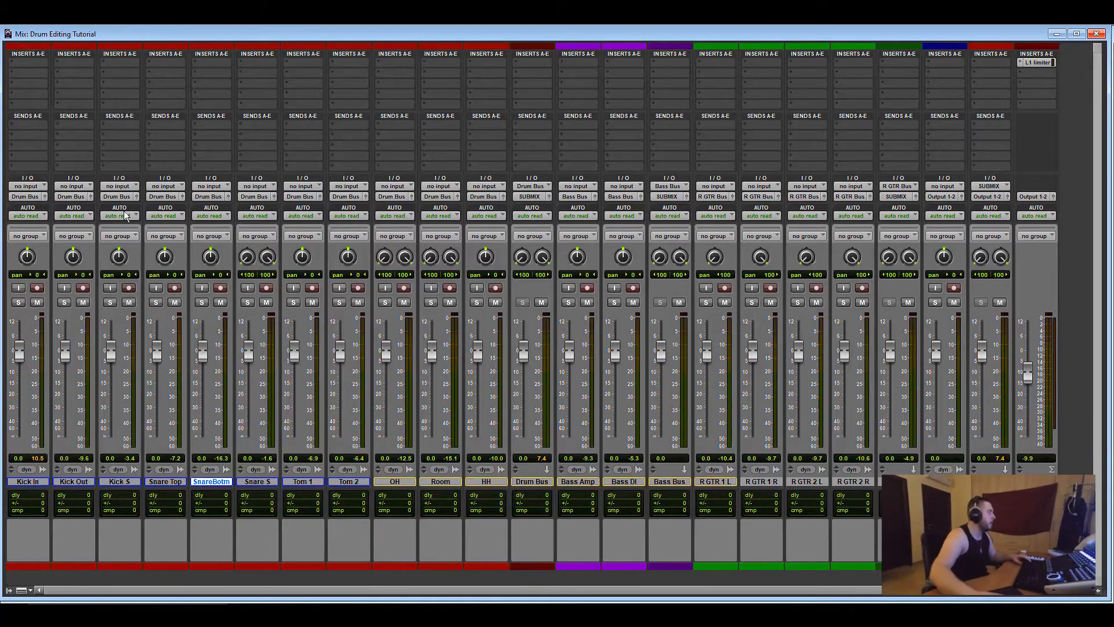
pyautogui.click(202, 302)
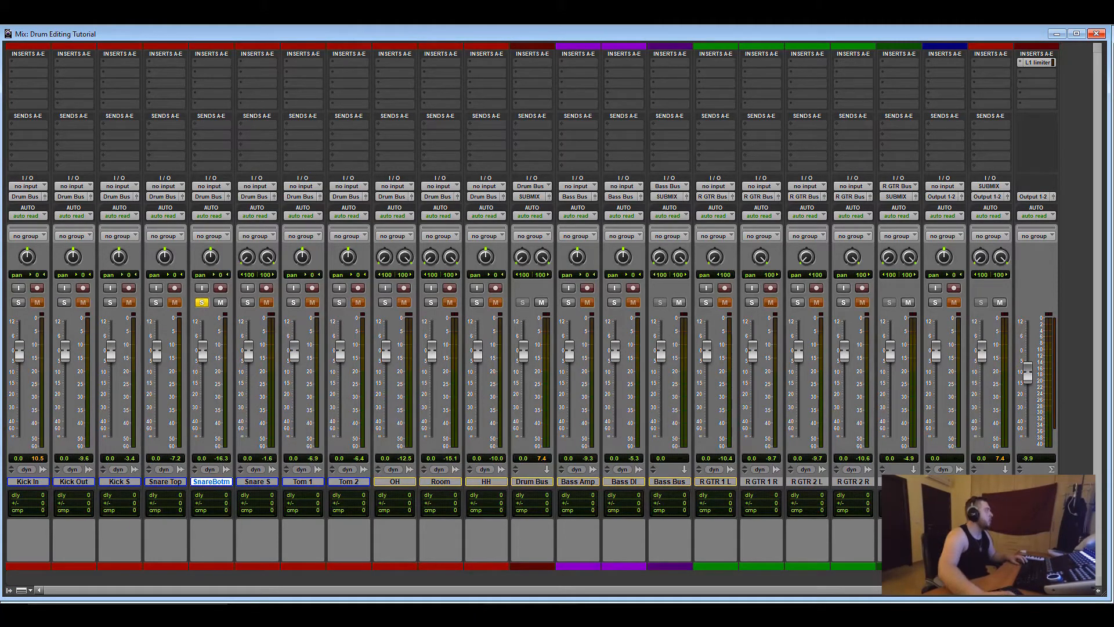
pyautogui.click(218, 62)
pyautogui.moveTo(255, 95)
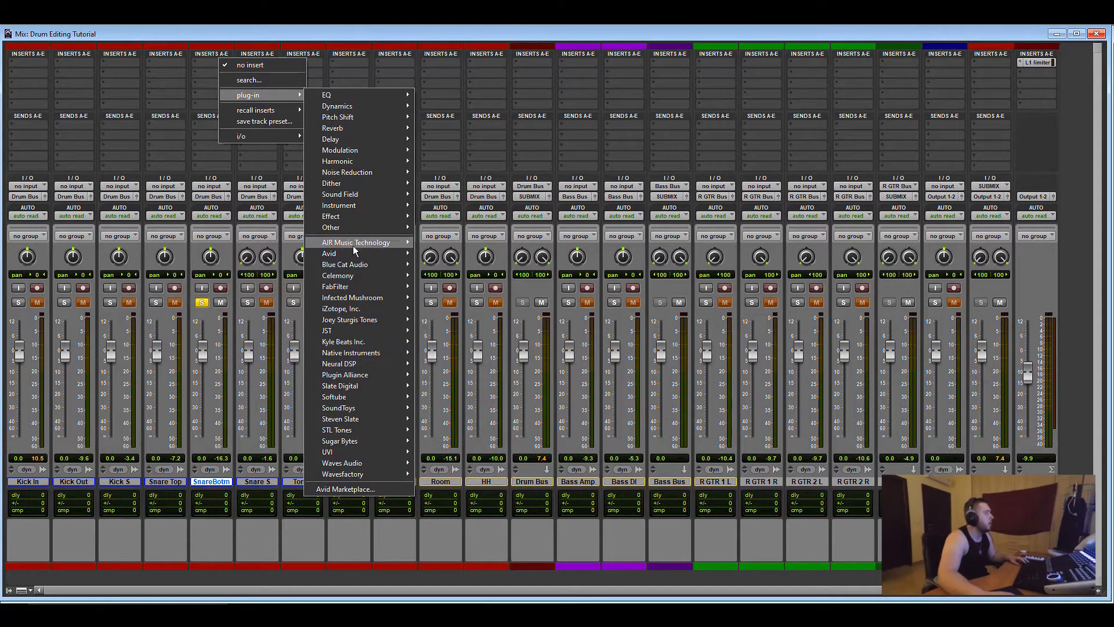
pyautogui.moveTo(361, 255)
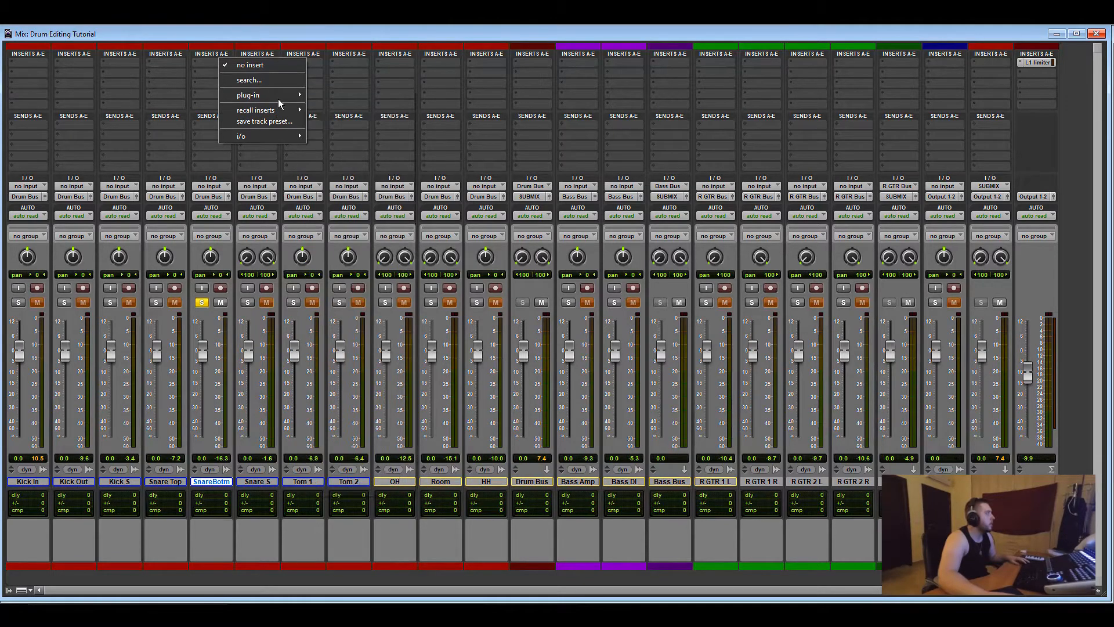
pyautogui.moveTo(354, 229)
pyautogui.click(458, 492)
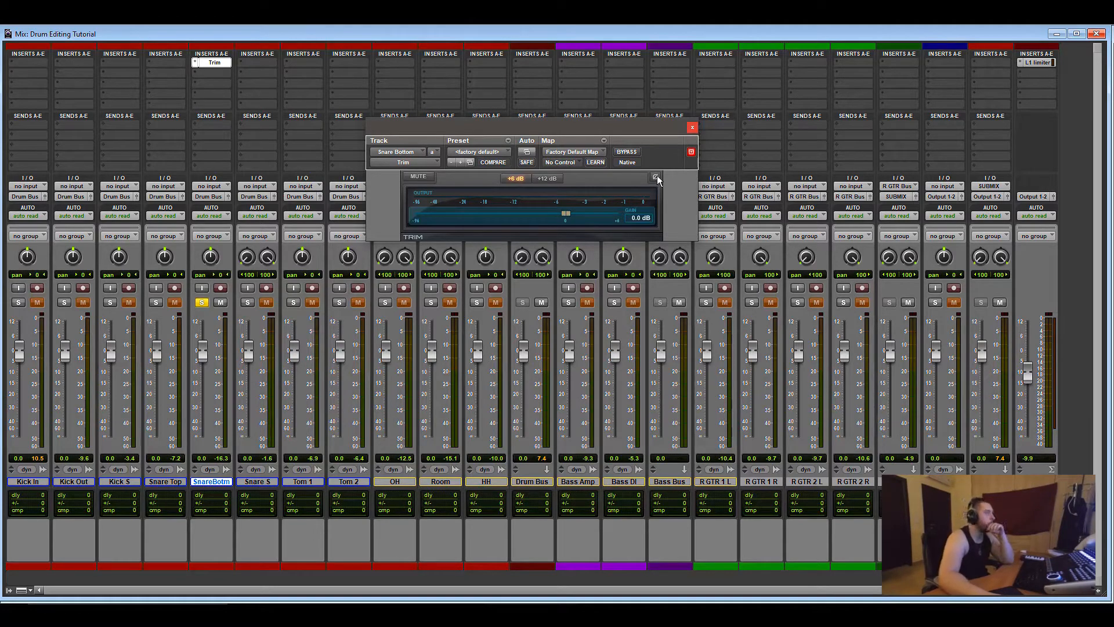
# Invert the Snare Bottom's phase in the Trim plug-in, solo Snare Top as well and play both snares
pyautogui.click(656, 176)
pyautogui.click(155, 302)
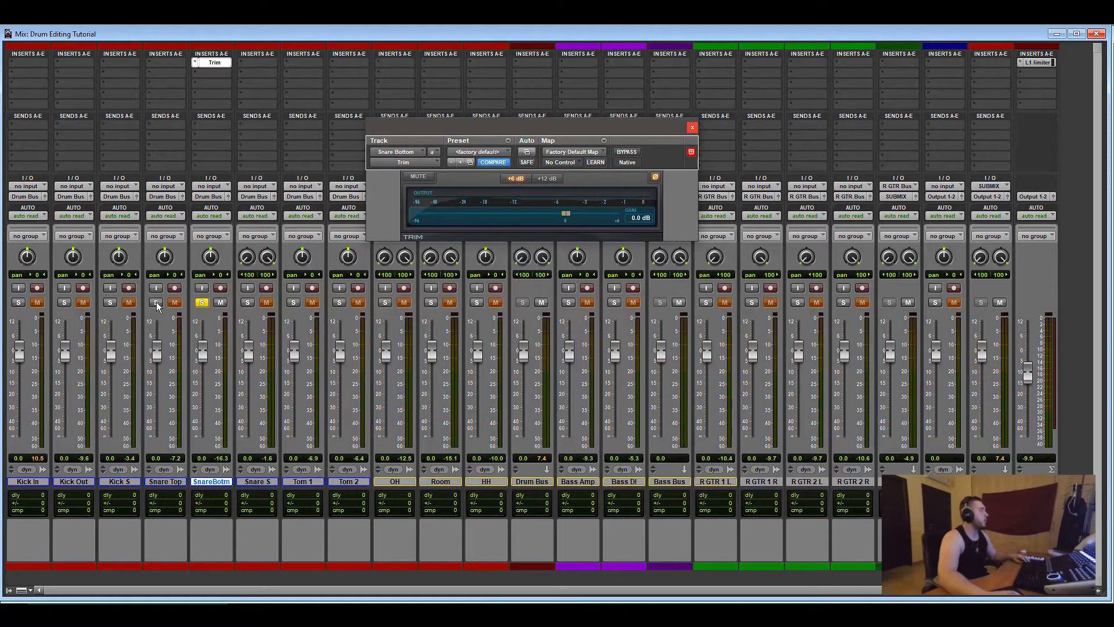
pyautogui.press('space')
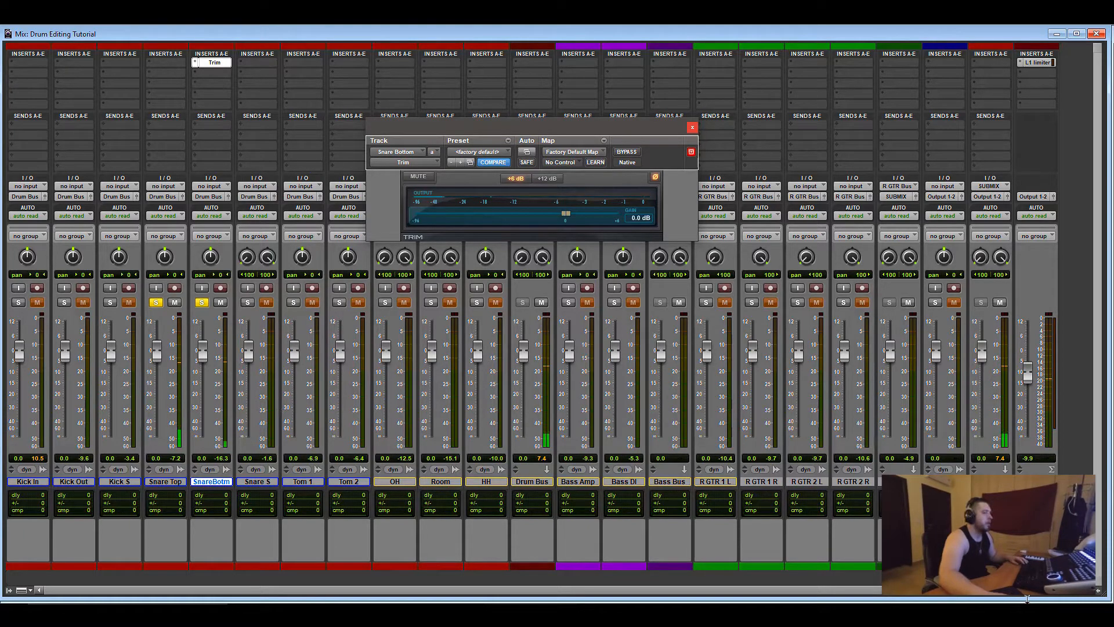
# Compare the Snare Bottom with its phase inversion off and on, close the Trim plug-in and clear all solos
pyautogui.click(656, 177)
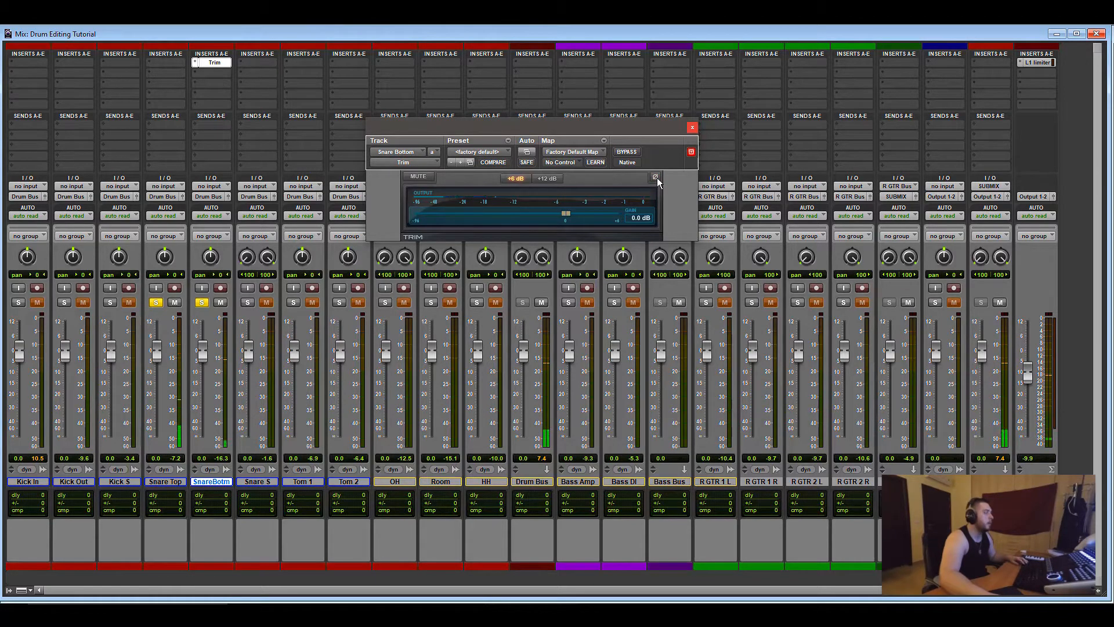
pyautogui.click(656, 177)
pyautogui.click(692, 127)
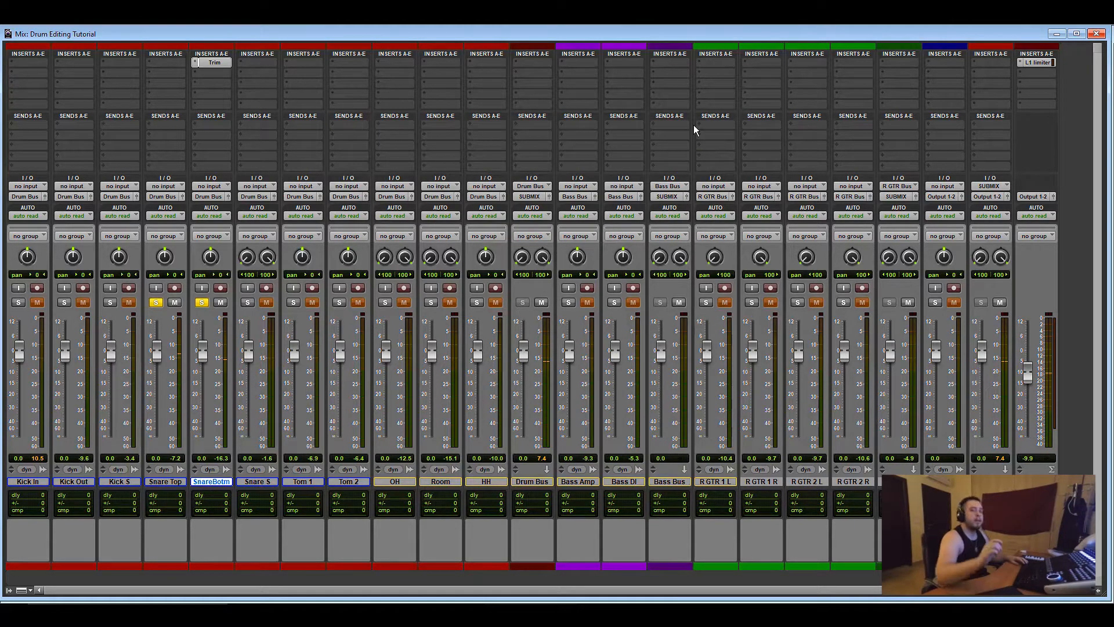
pyautogui.keyDown('alt'); pyautogui.click(201, 302); pyautogui.keyUp('alt')
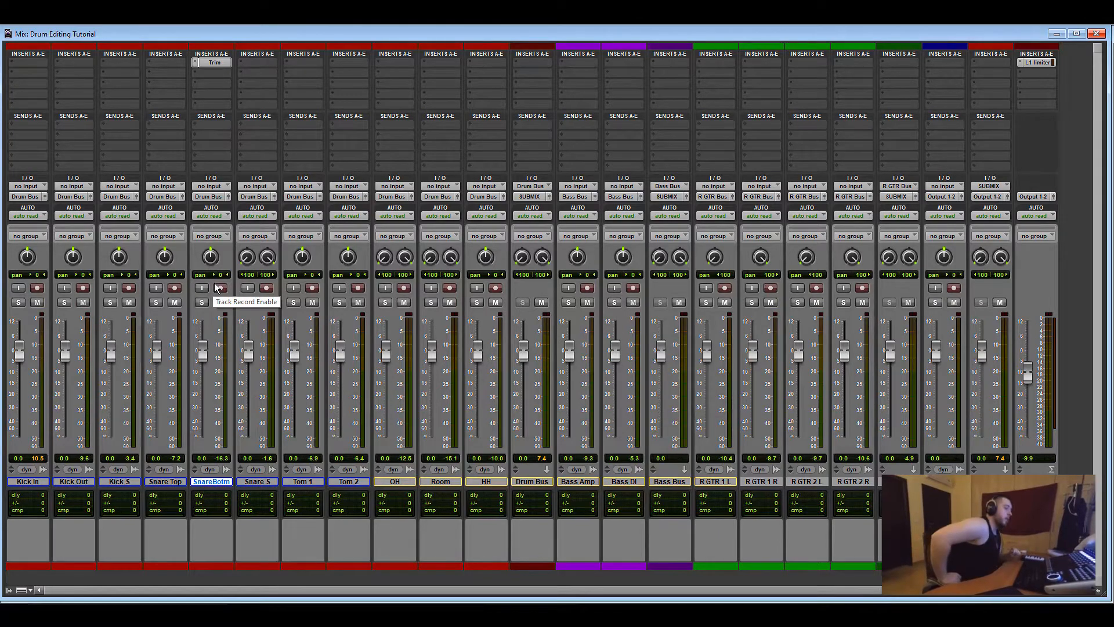
# Enlarge the Kick In and Kick Out tracks in the Edit window and solo both of them
pyautogui.hotkey('ctrl', '=')
pyautogui.scroll(1, 122, 223)
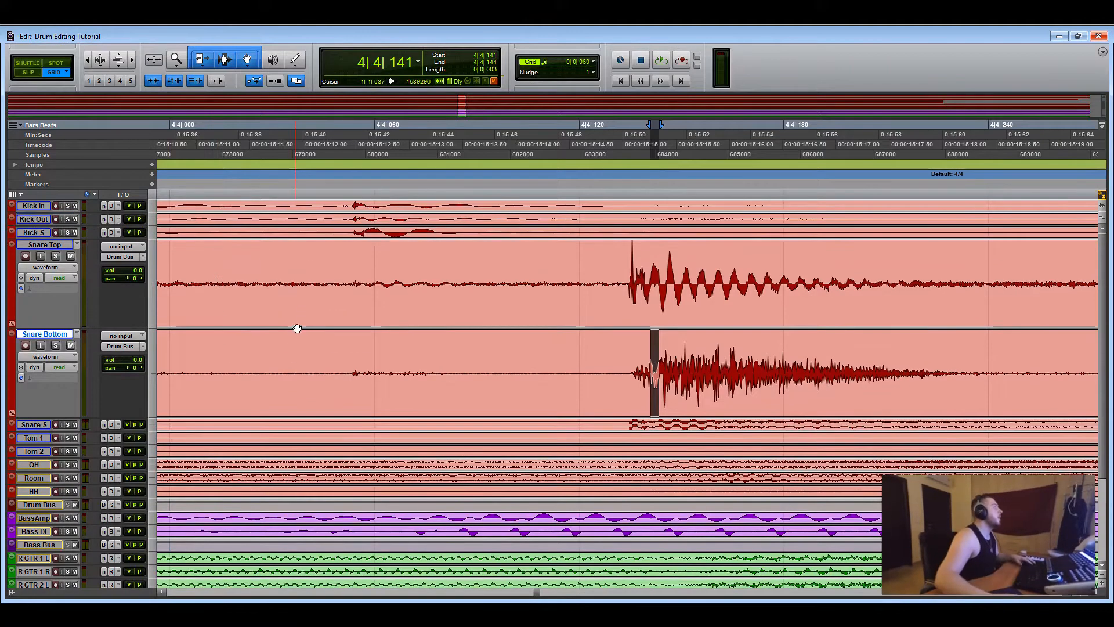
pyautogui.click(40, 206)
pyautogui.keyDown('shift'); pyautogui.click(43, 220); pyautogui.keyUp('shift')
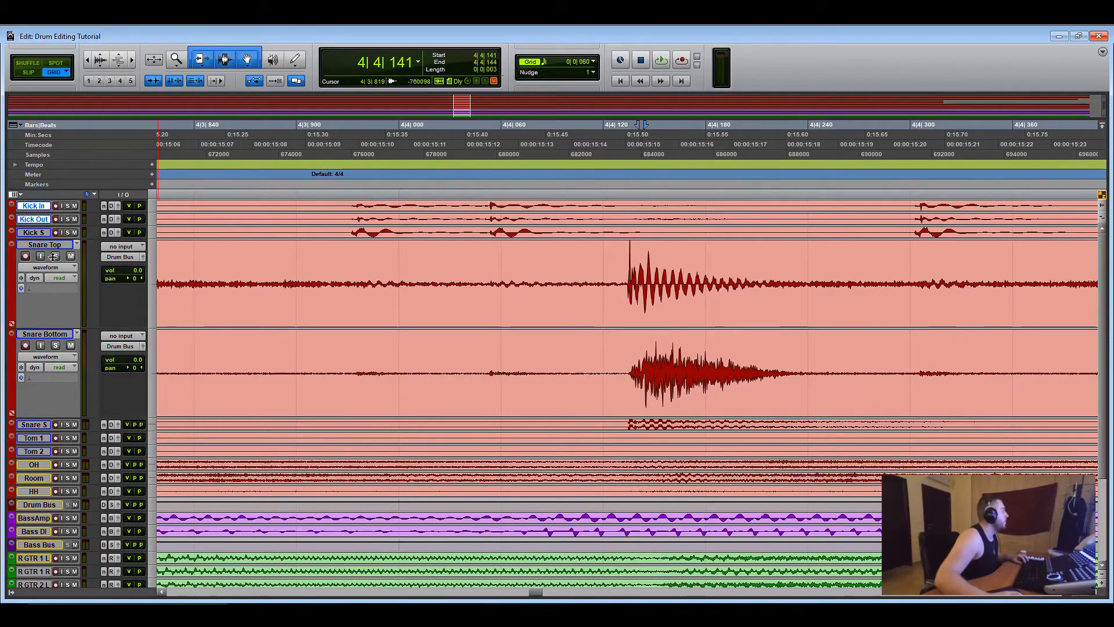
pyautogui.press('super+Up')
pyautogui.press('super+Up')
pyautogui.press('super+Up')
pyautogui.hotkey('ctrl', '=')
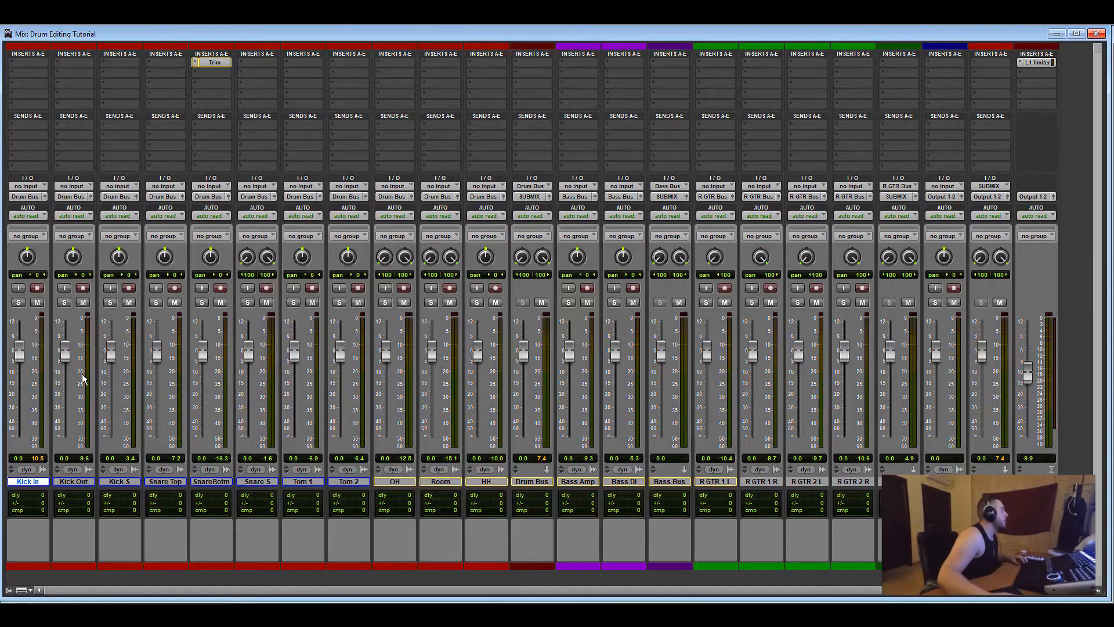
pyautogui.click(64, 303)
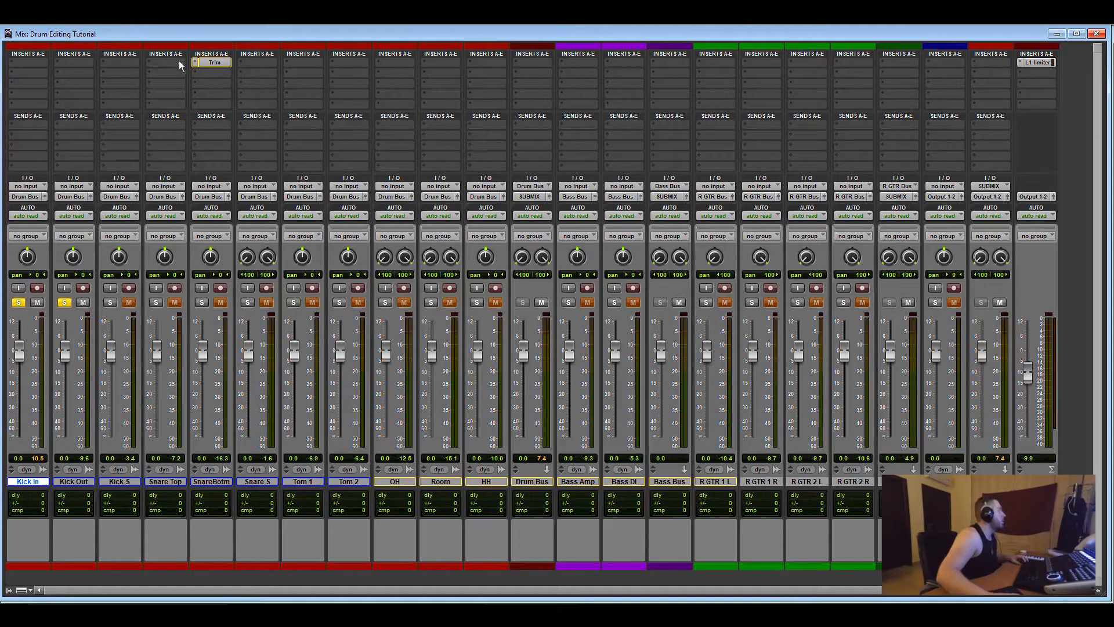
# Try a copy of the Snare Bottom's Trim plug-in on Kick Out's first insert against Kick In, and remove it
pyautogui.moveTo(87, 65); pyautogui.dragTo(87, 65)
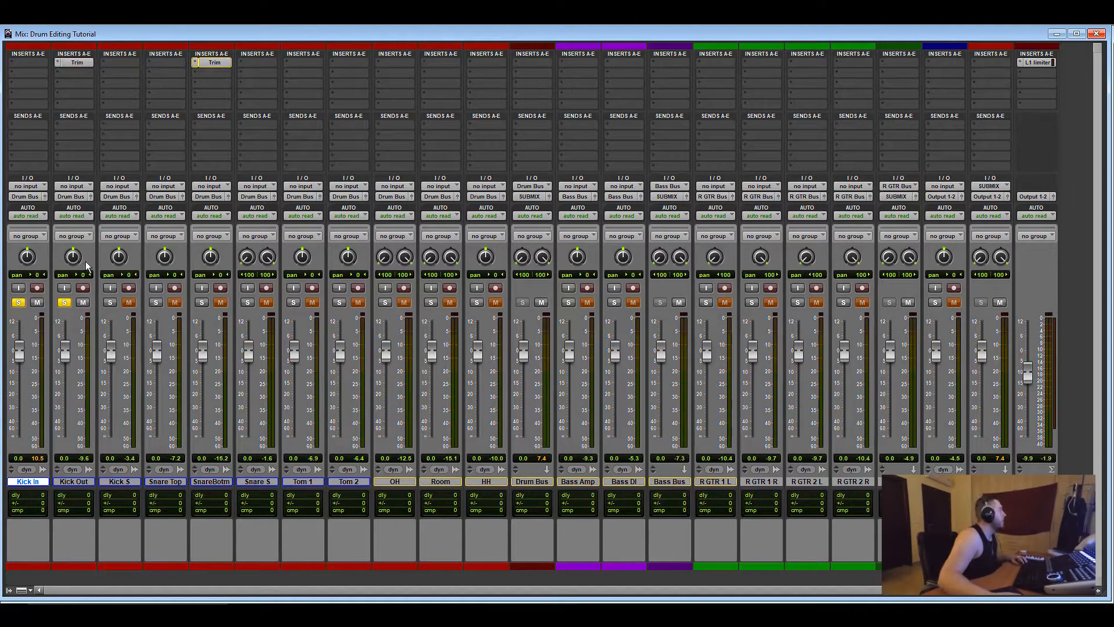
pyautogui.click(87, 65)
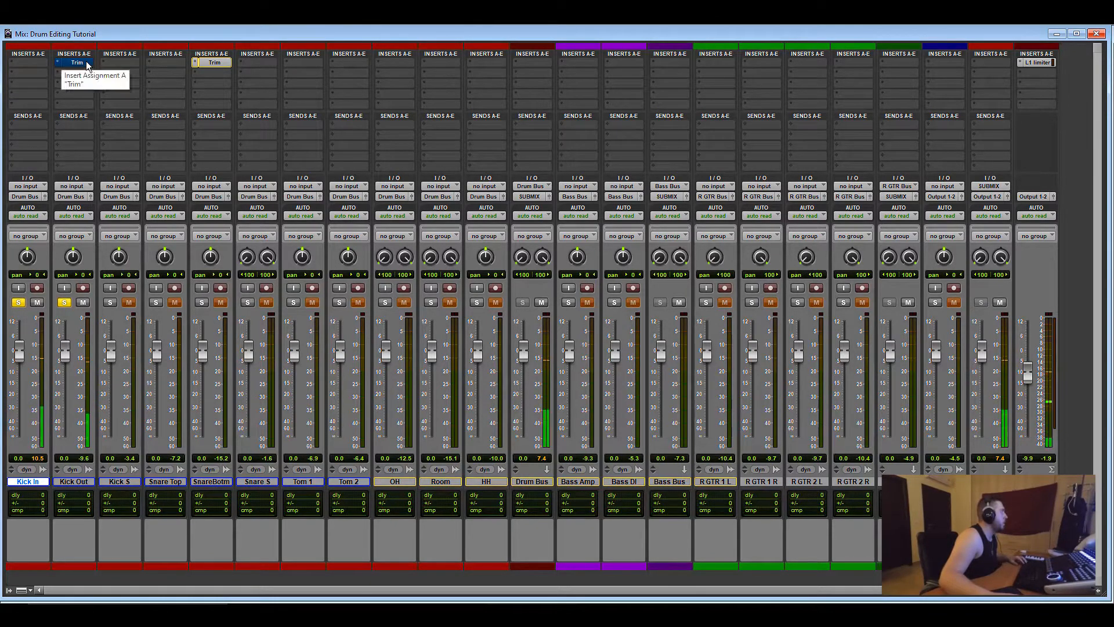
pyautogui.click(58, 63)
pyautogui.click(81, 65)
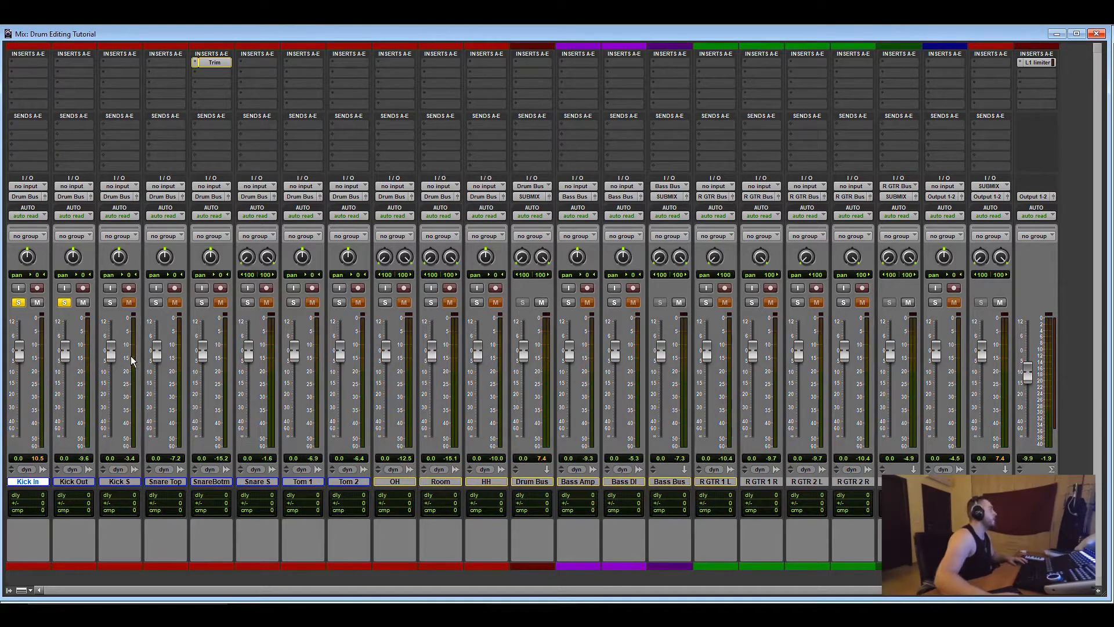
# Reduce the track heights to show Kick S and zoom in on one of its hits to compare it with Kick In and Kick Out
pyautogui.hotkey('ctrl', '=')
pyautogui.press('r')
pyautogui.press('r')
pyautogui.press('r')
pyautogui.press('r')
pyautogui.press('r')
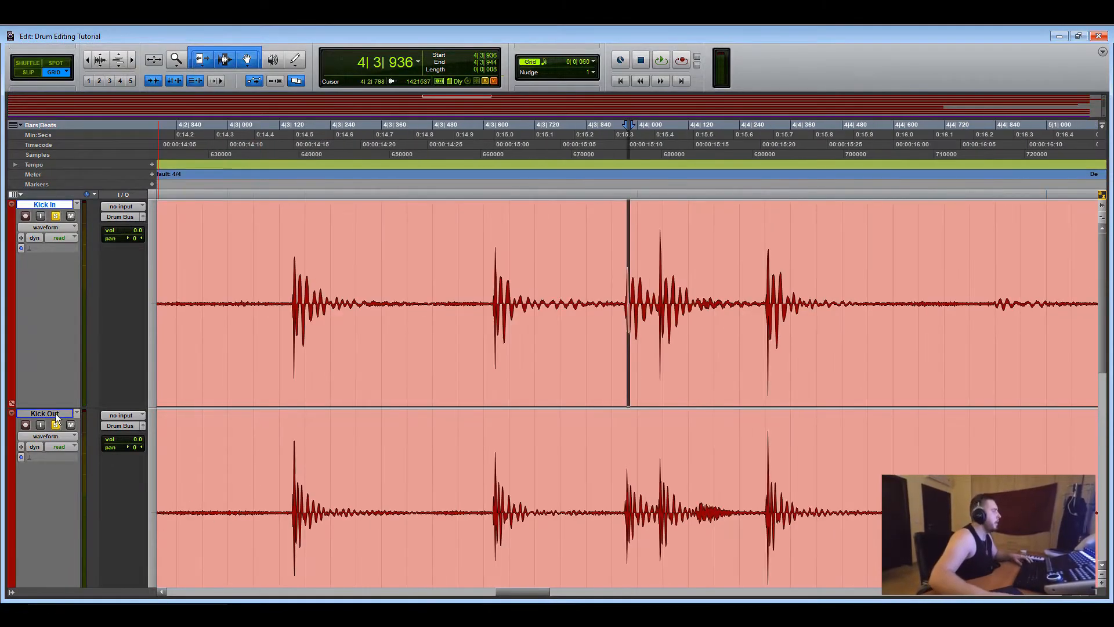
pyautogui.moveTo(63, 400); pyautogui.dragTo(71, 285)
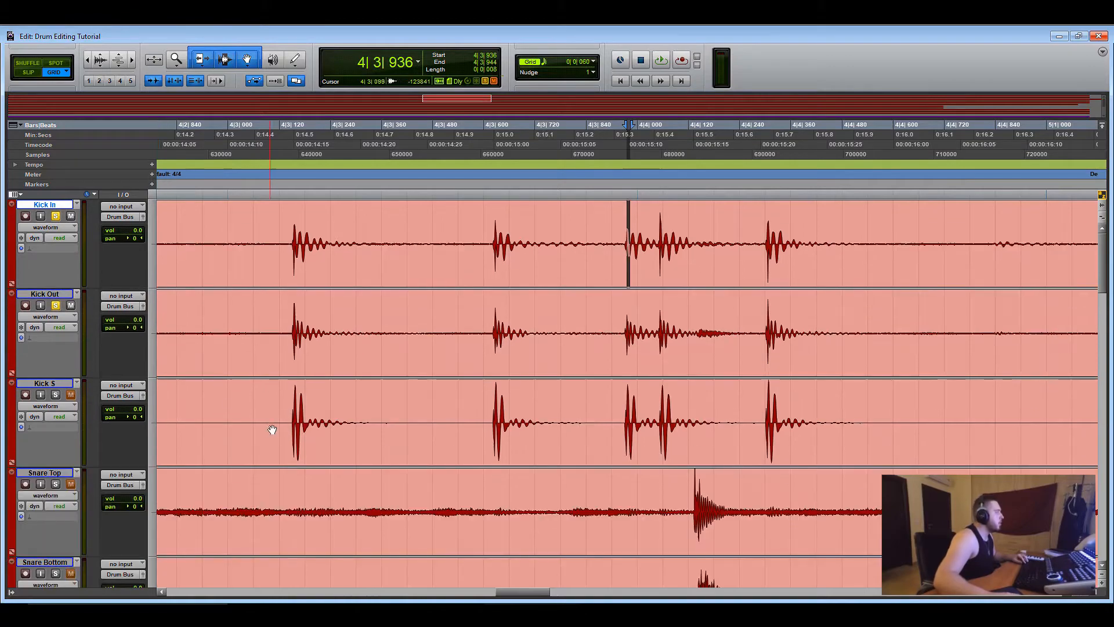
pyautogui.click(301, 403)
pyautogui.press('t')
pyautogui.press('t')
pyautogui.press('t')
pyautogui.press('t')
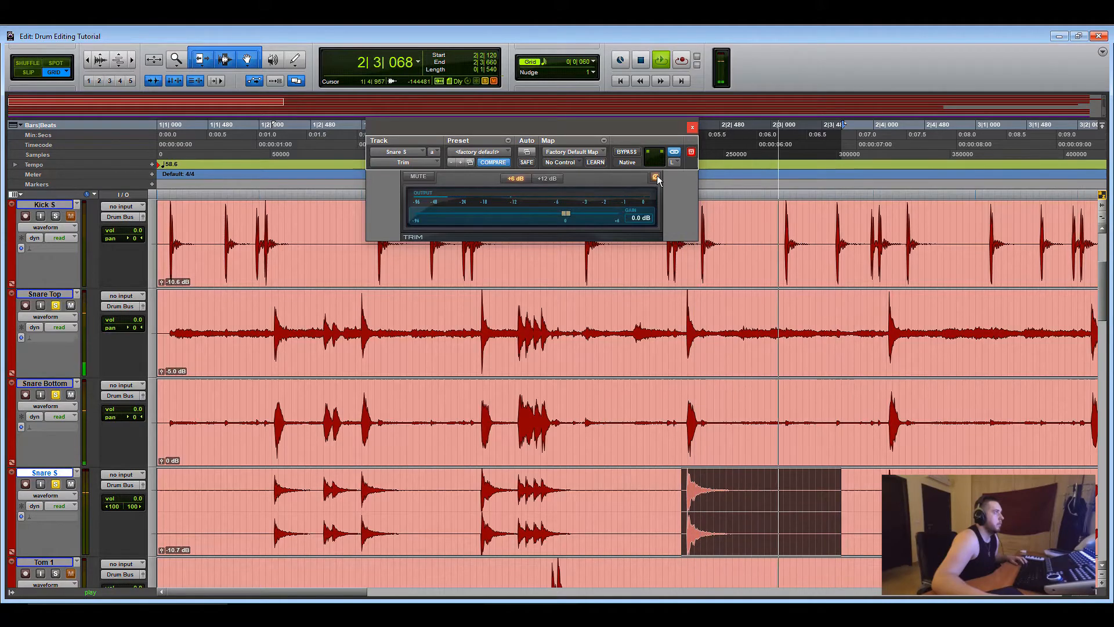
# Stop playback and unsolo the Snare Bottom and Snare Top tracks in the mixer
pyautogui.press('space')
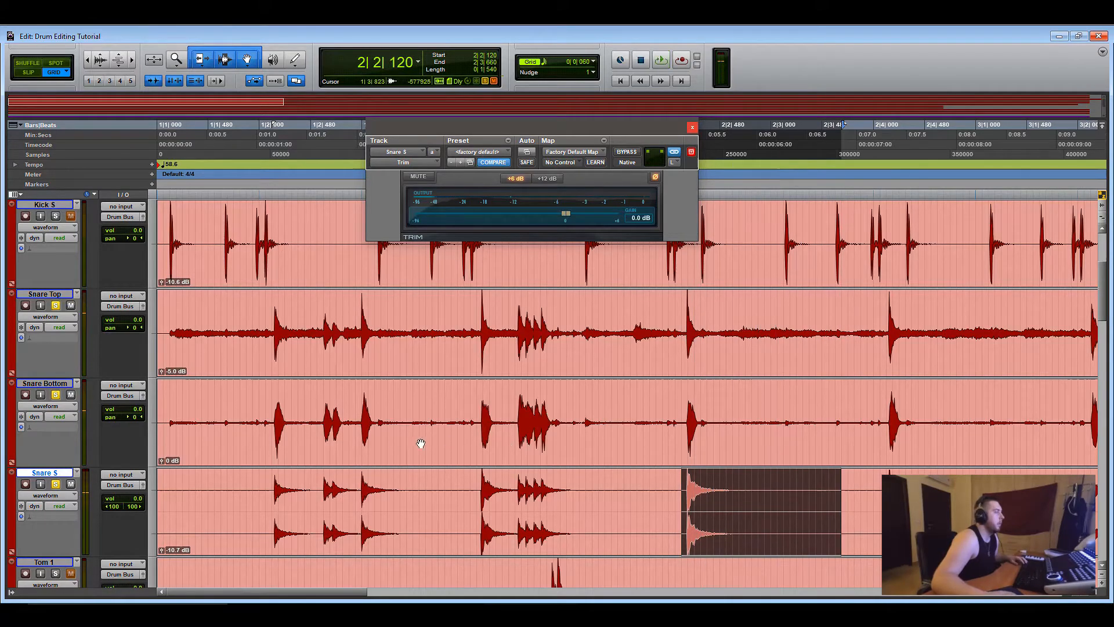
pyautogui.hotkey('ctrl', '=')
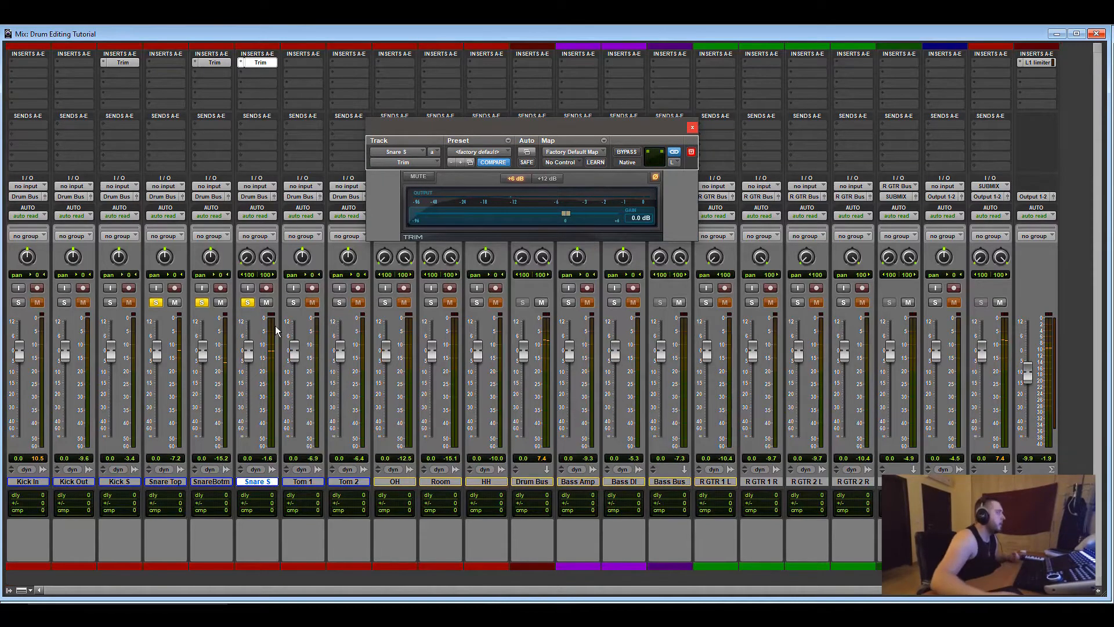
pyautogui.click(202, 302)
pyautogui.click(156, 303)
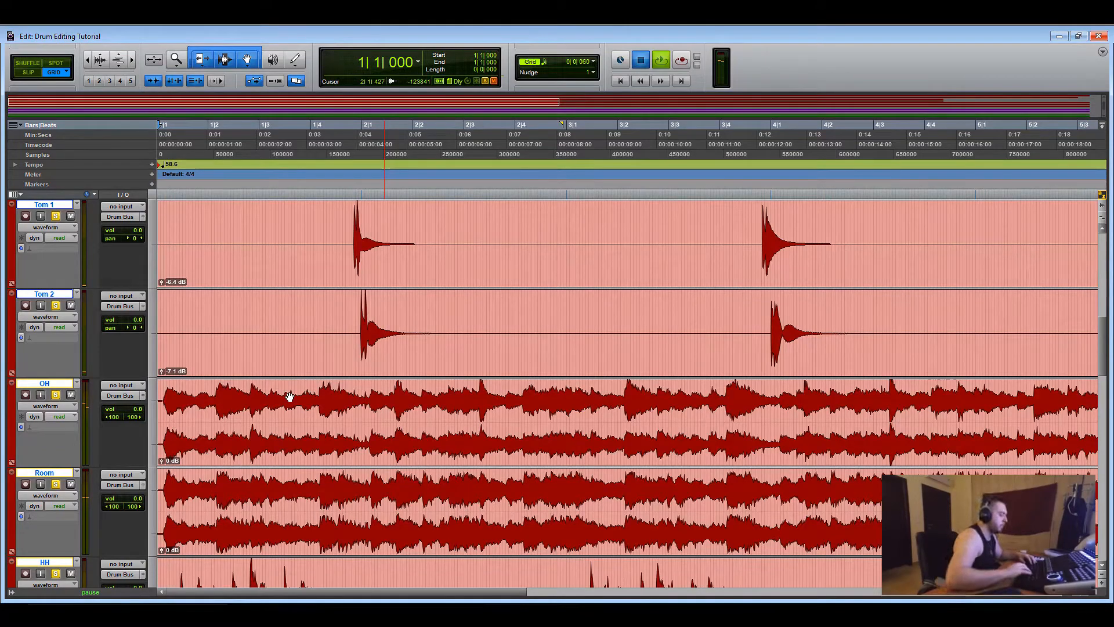
# Play the soloed drum tracks from the session start and check their waveforms and mixer meters
pyautogui.press('space')
pyautogui.scroll(-8, 281, 390)
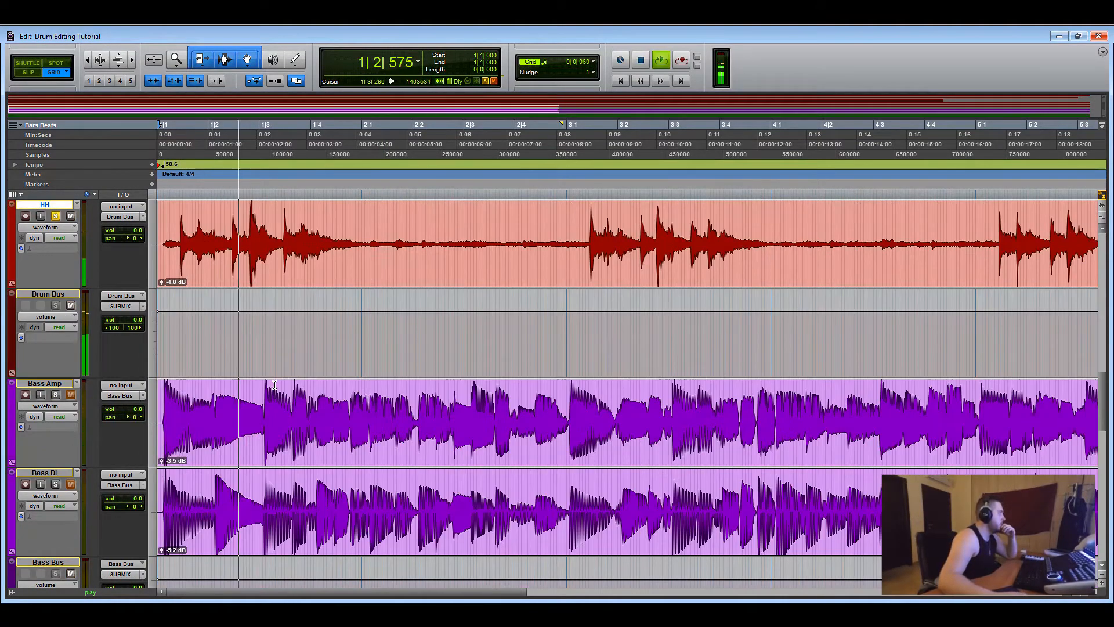
pyautogui.scroll(8, 274, 385)
pyautogui.scroll(-6, 275, 385)
pyautogui.scroll(4, 274, 385)
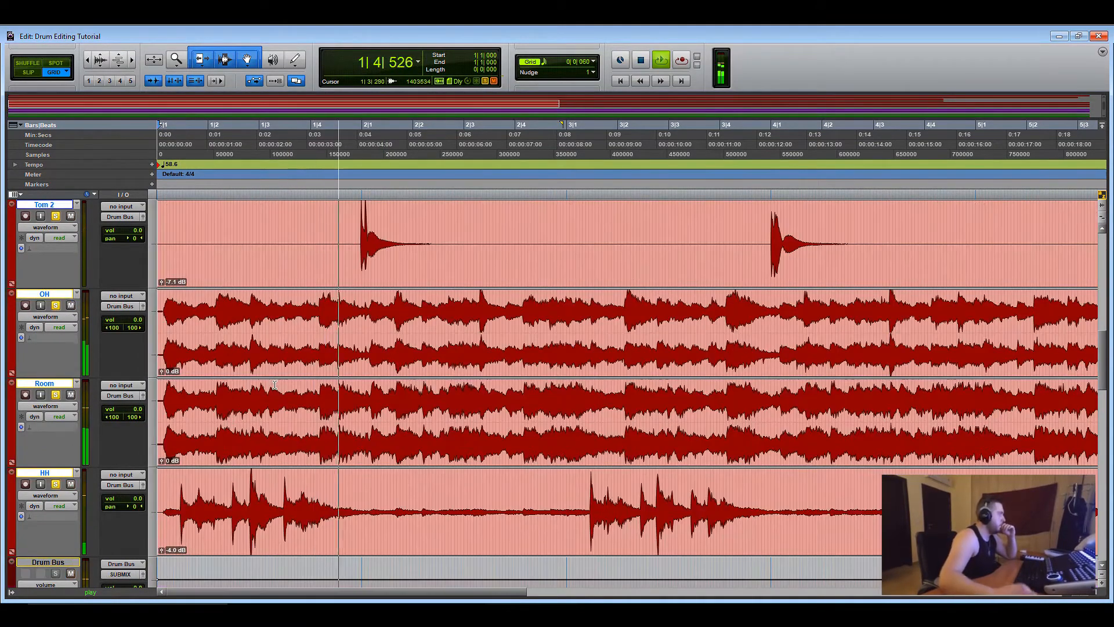
pyautogui.hotkey('ctrl', '=')
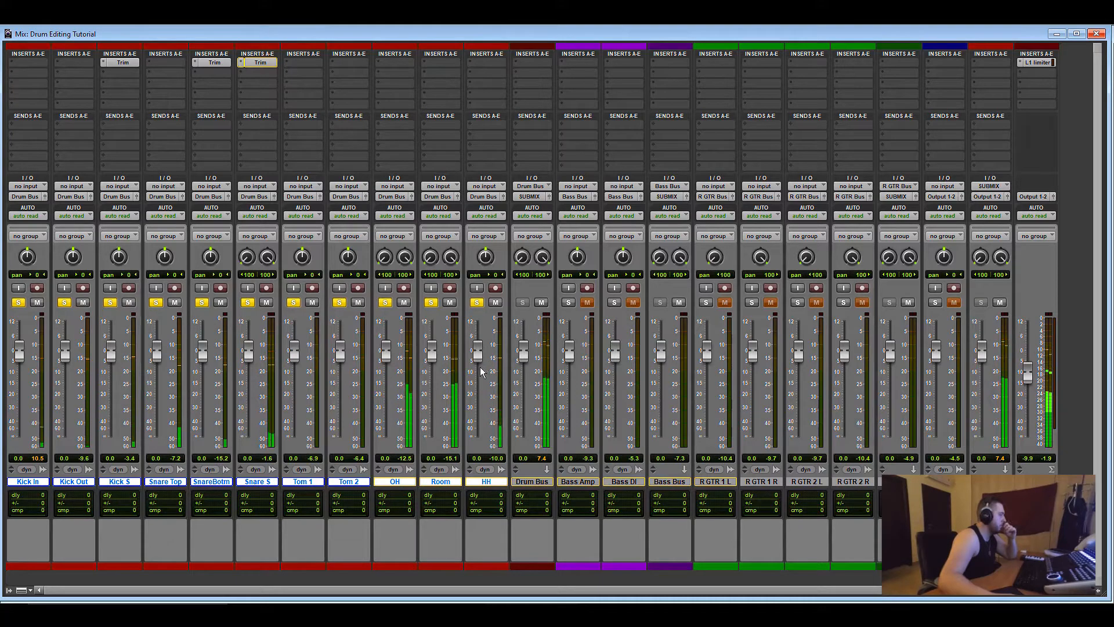
pyautogui.press('space')
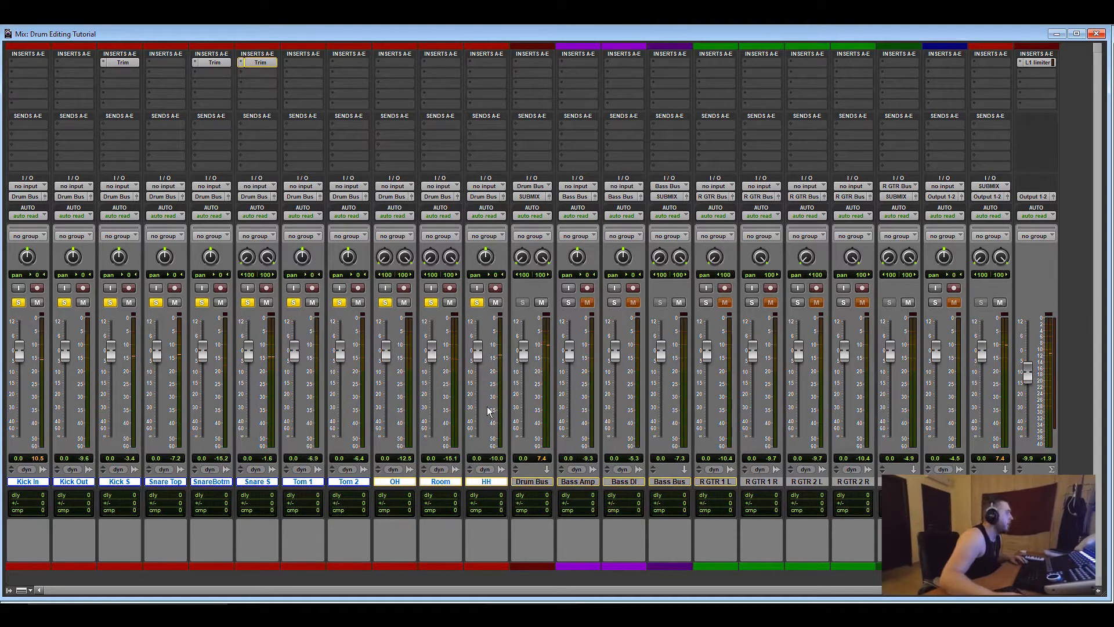
# Pull the volume faders of every drum track from HH back to Kick Out fully down, leaving only Kick In up
pyautogui.moveTo(478, 351); pyautogui.dragTo(478, 436)
pyautogui.moveTo(432, 351); pyautogui.dragTo(431, 437)
pyautogui.moveTo(385, 351); pyautogui.dragTo(385, 436)
pyautogui.moveTo(340, 351); pyautogui.dragTo(340, 437)
pyautogui.moveTo(294, 350); pyautogui.dragTo(294, 436)
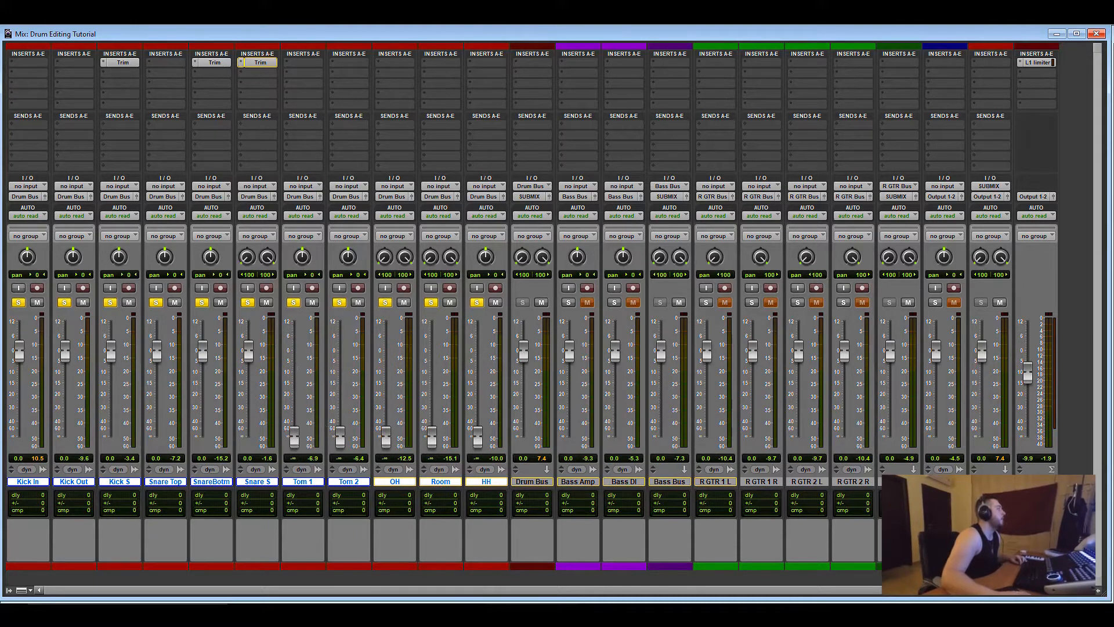
pyautogui.moveTo(246, 360); pyautogui.dragTo(247, 445)
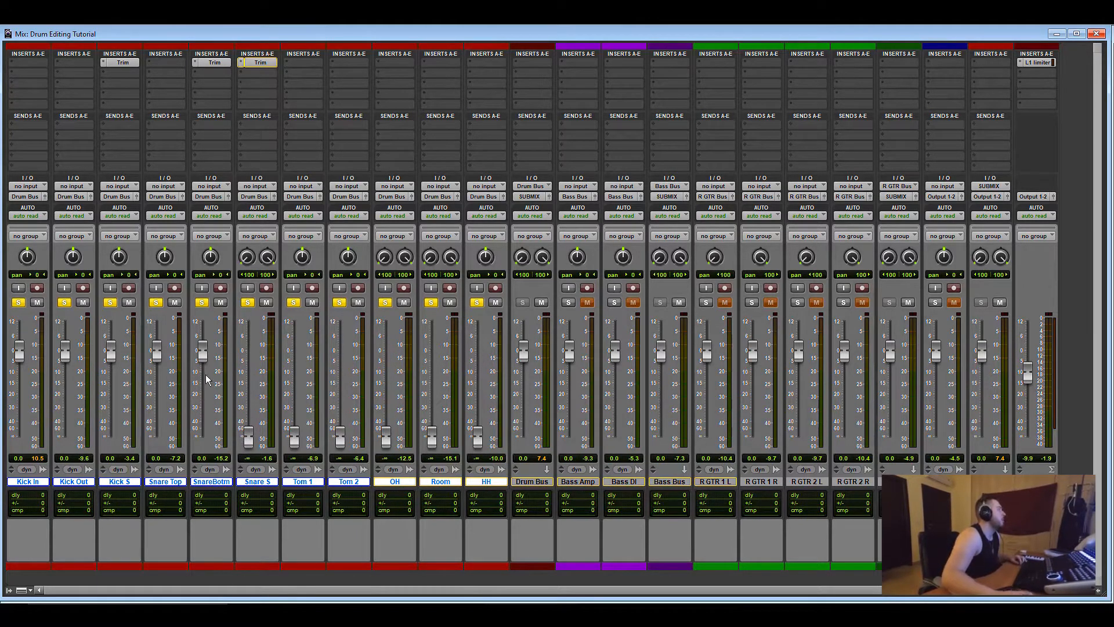
pyautogui.moveTo(390, 436); pyautogui.dragTo(393, 373)
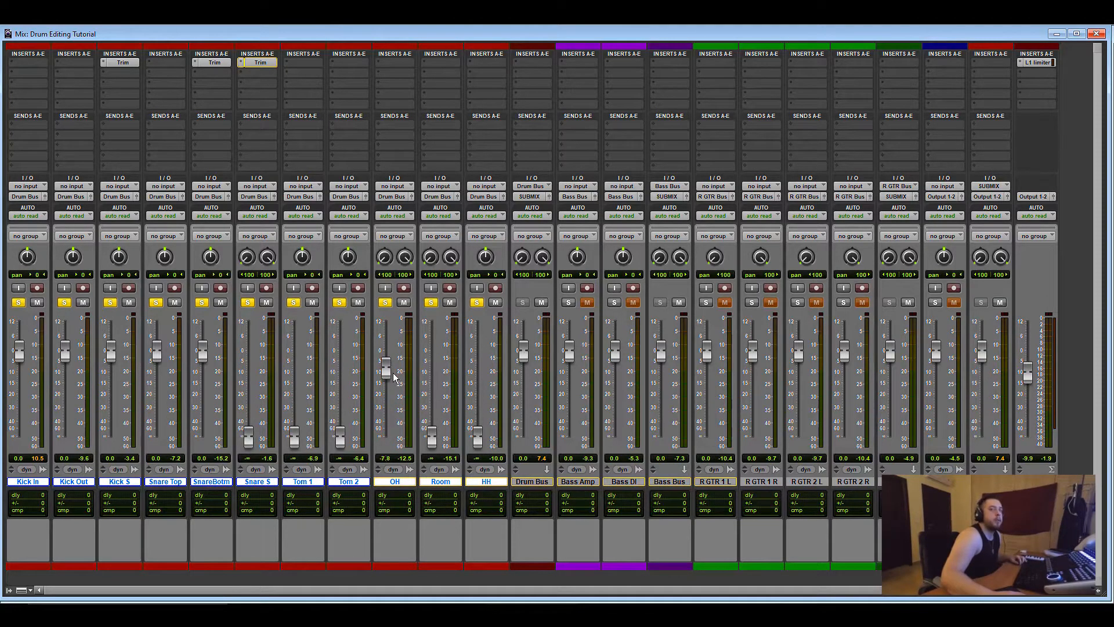
pyautogui.moveTo(393, 376); pyautogui.dragTo(381, 494)
pyautogui.moveTo(202, 352); pyautogui.dragTo(196, 500)
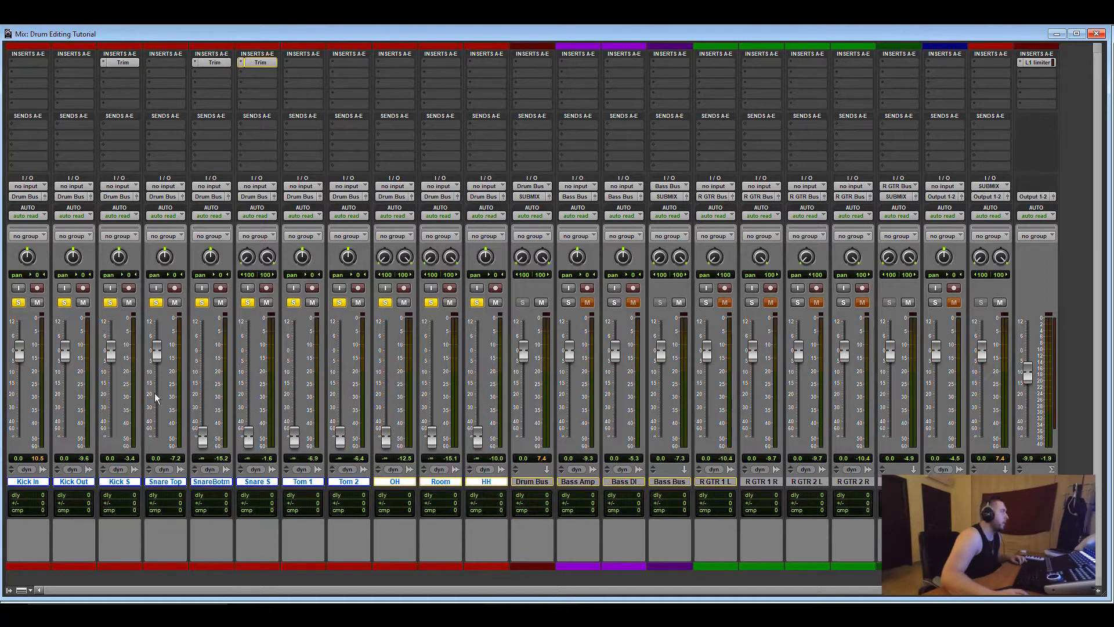
pyautogui.moveTo(157, 352); pyautogui.dragTo(156, 447)
pyautogui.moveTo(110, 351); pyautogui.dragTo(109, 500)
pyautogui.moveTo(65, 351); pyautogui.dragTo(74, 503)
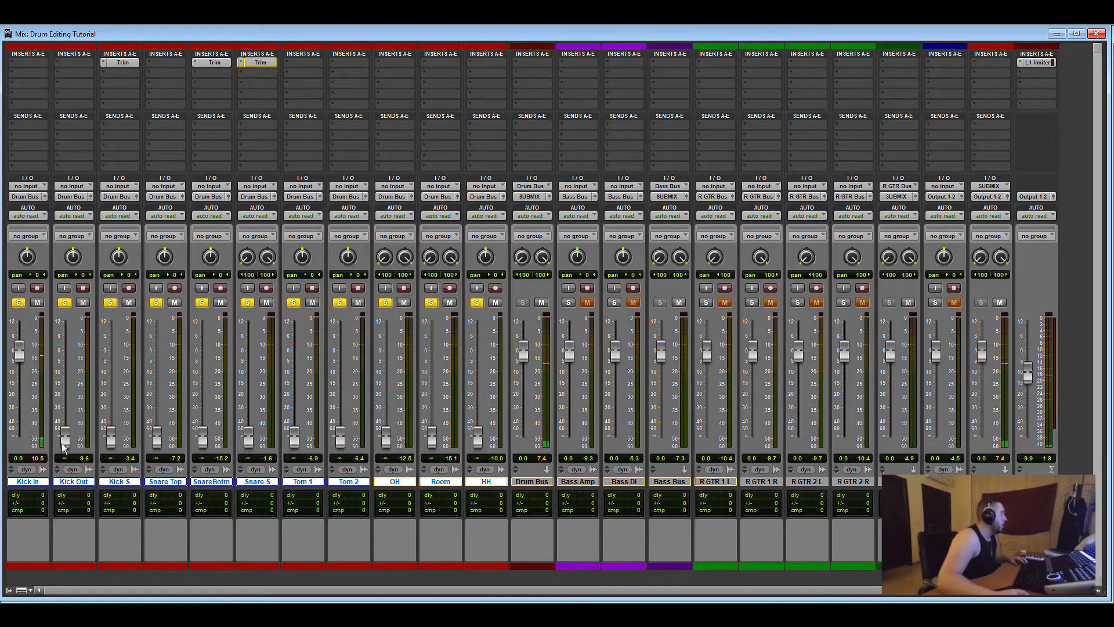
# Set the Kick Out fader to 0.0 dB and lower Kick In to about -9.1 dB to balance the two kick microphones
pyautogui.moveTo(64, 447); pyautogui.dragTo(73, 341)
pyautogui.keyDown('alt'); pyautogui.click(68, 342); pyautogui.keyUp('alt')
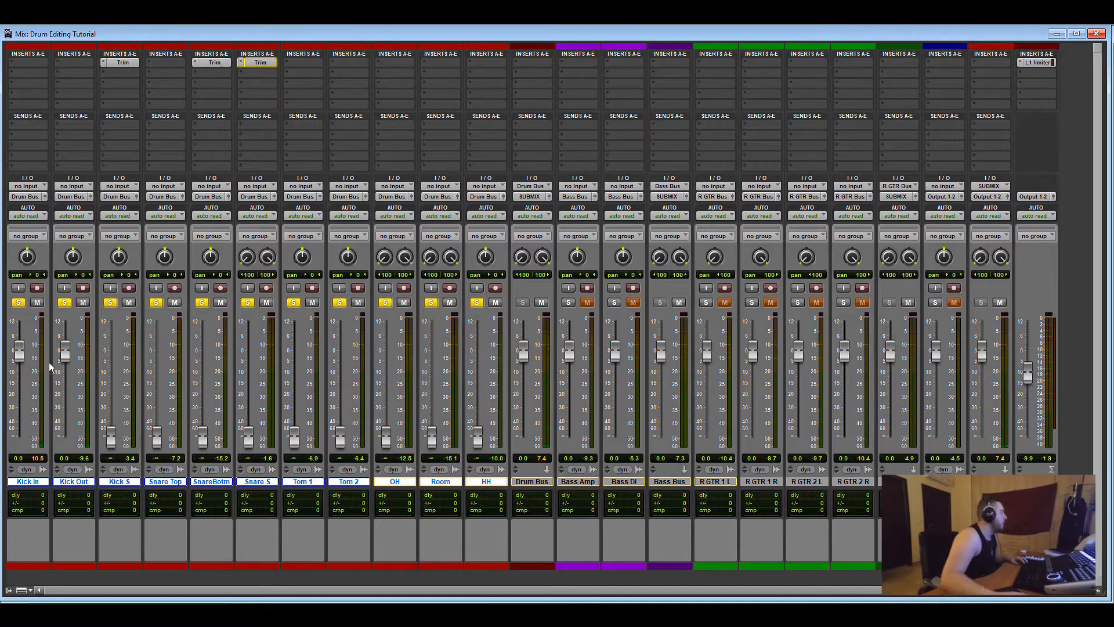
pyautogui.moveTo(20, 357); pyautogui.dragTo(21, 374)
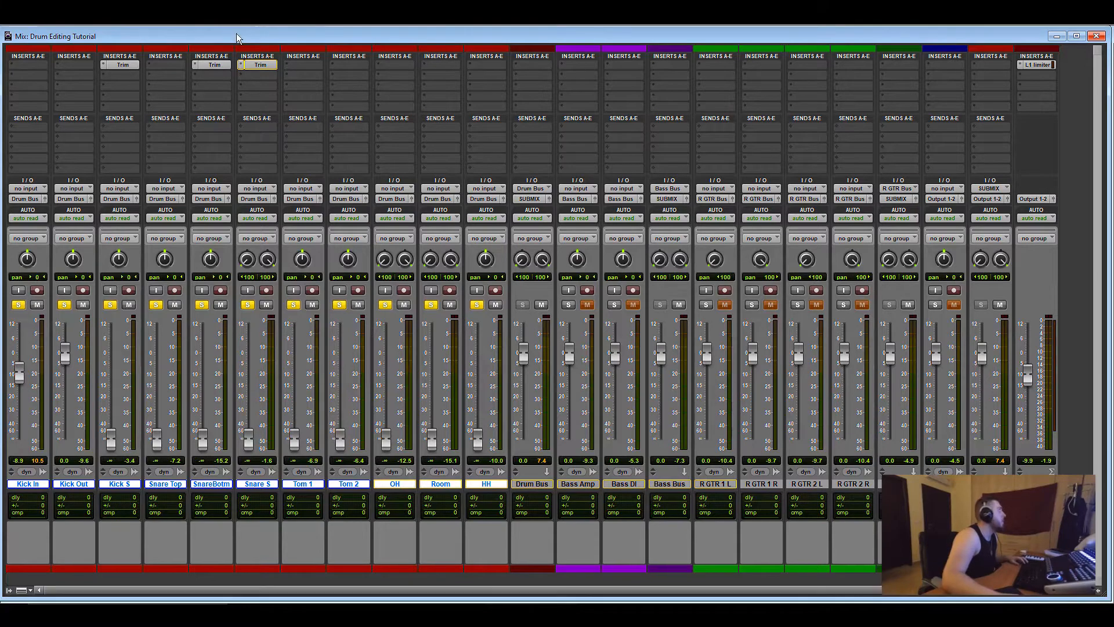
pyautogui.doubleClick(236, 33)
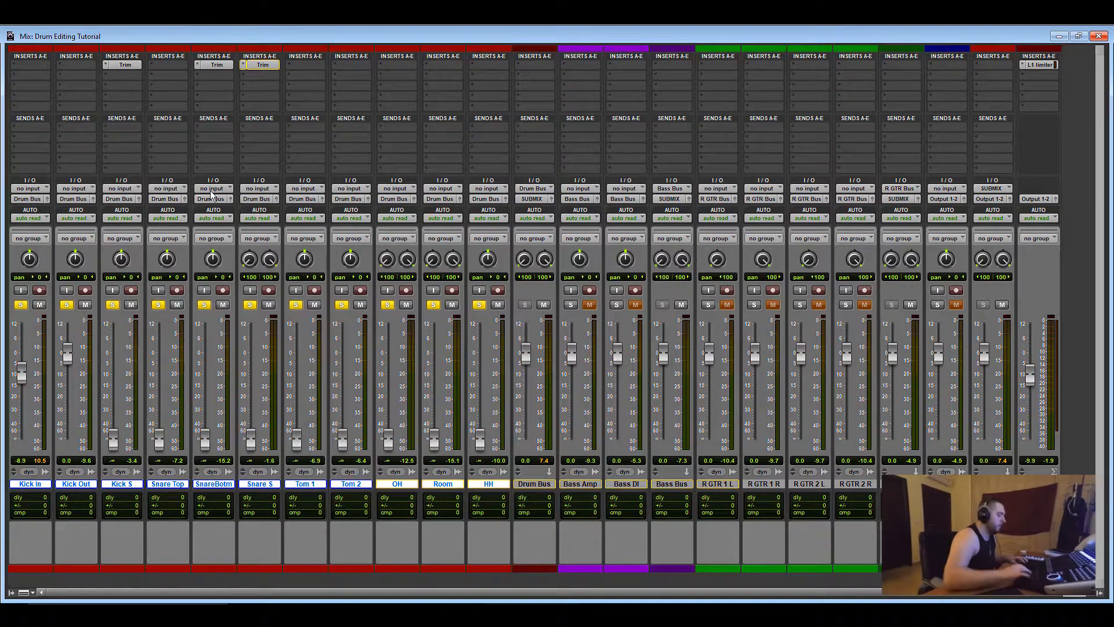
pyautogui.hotkey('ctrl', '=')
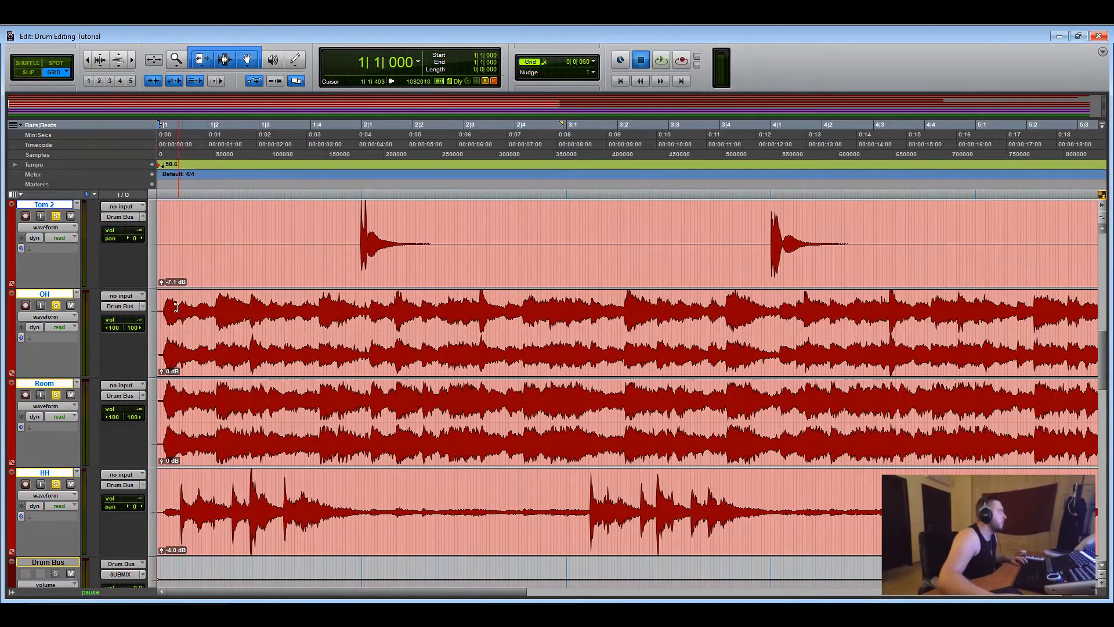
pyautogui.hotkey('ctrl', '=')
pyautogui.moveTo(21, 377)
pyautogui.mouseDown()
pyautogui.moveTo(22, 350)
pyautogui.moveTo(26, 389)
pyautogui.mouseUp()
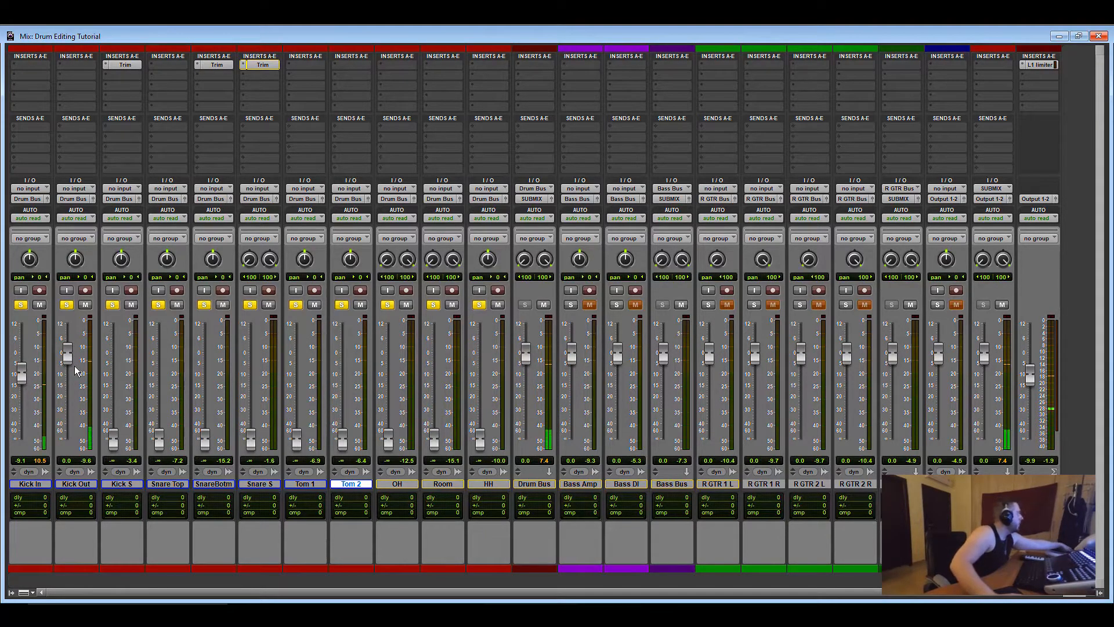
# Raise the Kick S fader to about -7 dB to blend the sample with the kick microphones
pyautogui.click(133, 304)
pyautogui.click(112, 305)
pyautogui.click(114, 304)
pyautogui.moveTo(114, 446); pyautogui.dragTo(119, 386)
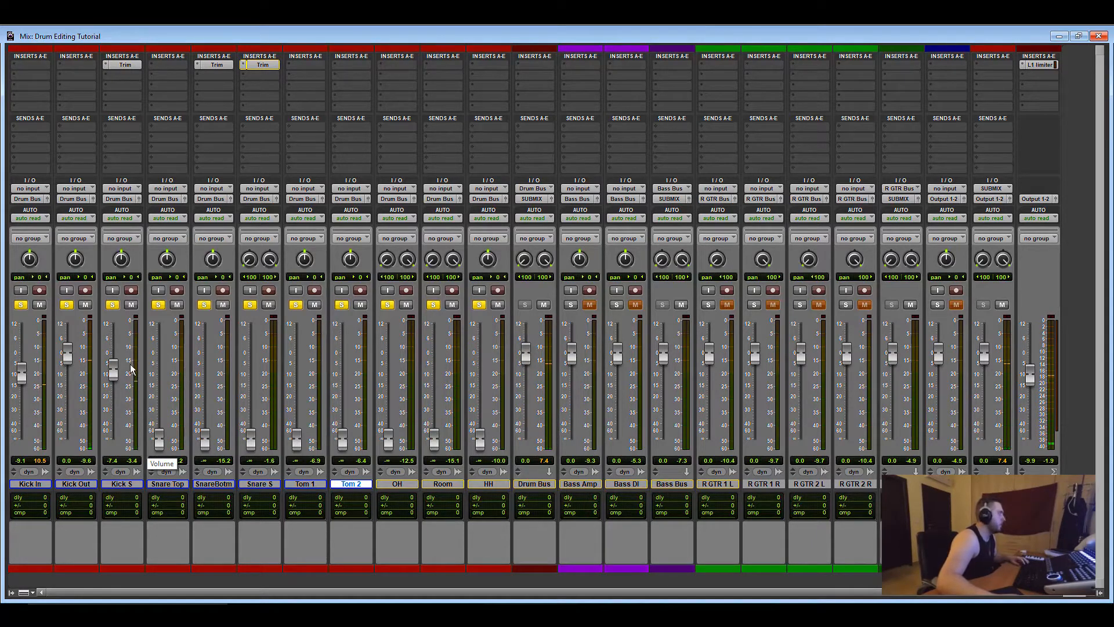
# Reset the Snare Top fader to 0.0 dB and fine-tune it to about -0.1 dB during playback
pyautogui.keyDown('alt'); pyautogui.click(160, 442); pyautogui.keyUp('alt')
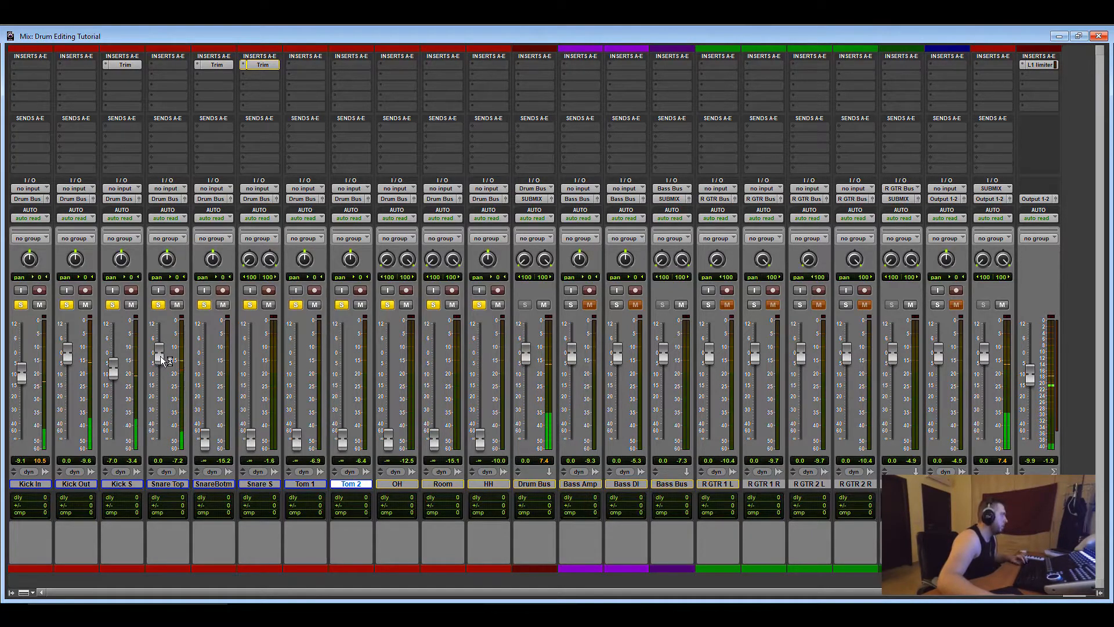
pyautogui.moveTo(161, 356); pyautogui.dragTo(163, 375)
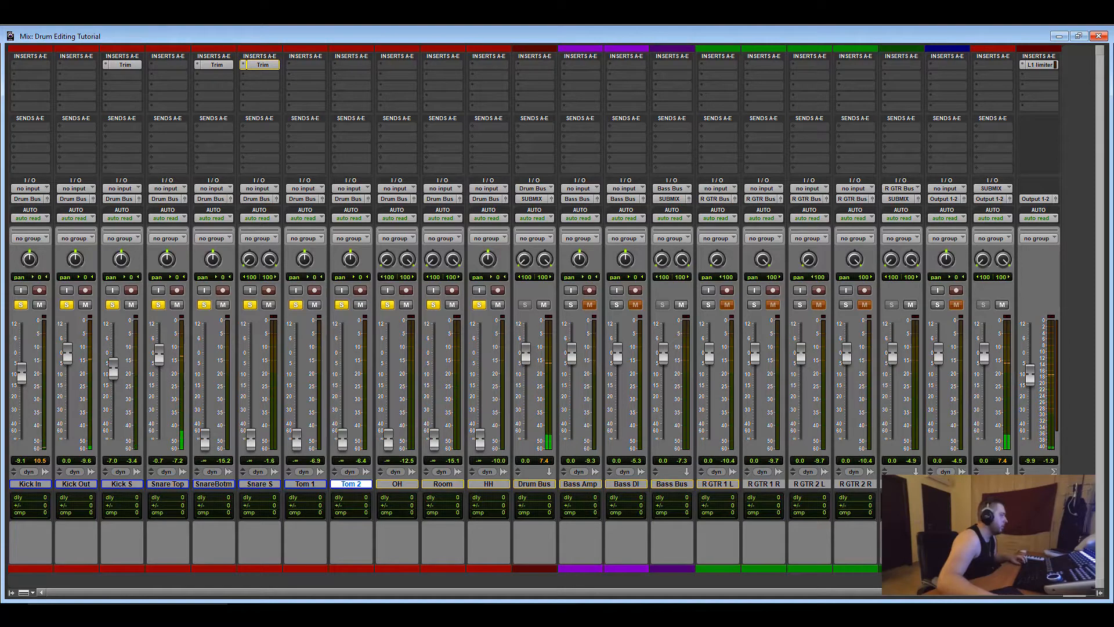
pyautogui.click(995, 612)
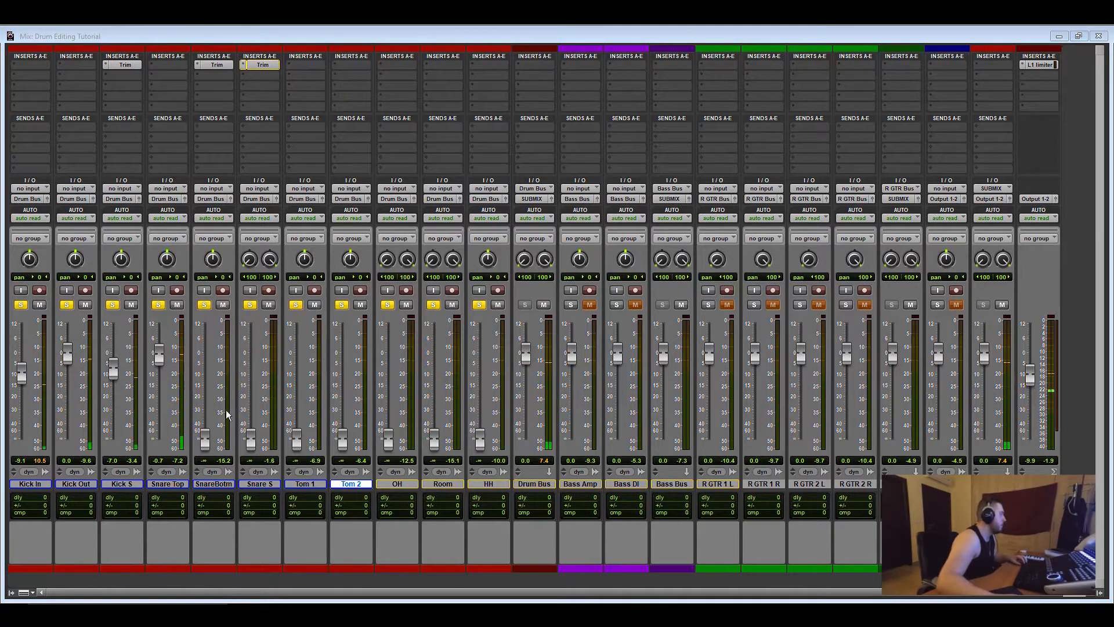
pyautogui.moveTo(159, 355)
pyautogui.mouseDown()
pyautogui.moveTo(162, 394)
pyautogui.moveTo(158, 356)
pyautogui.mouseUp()
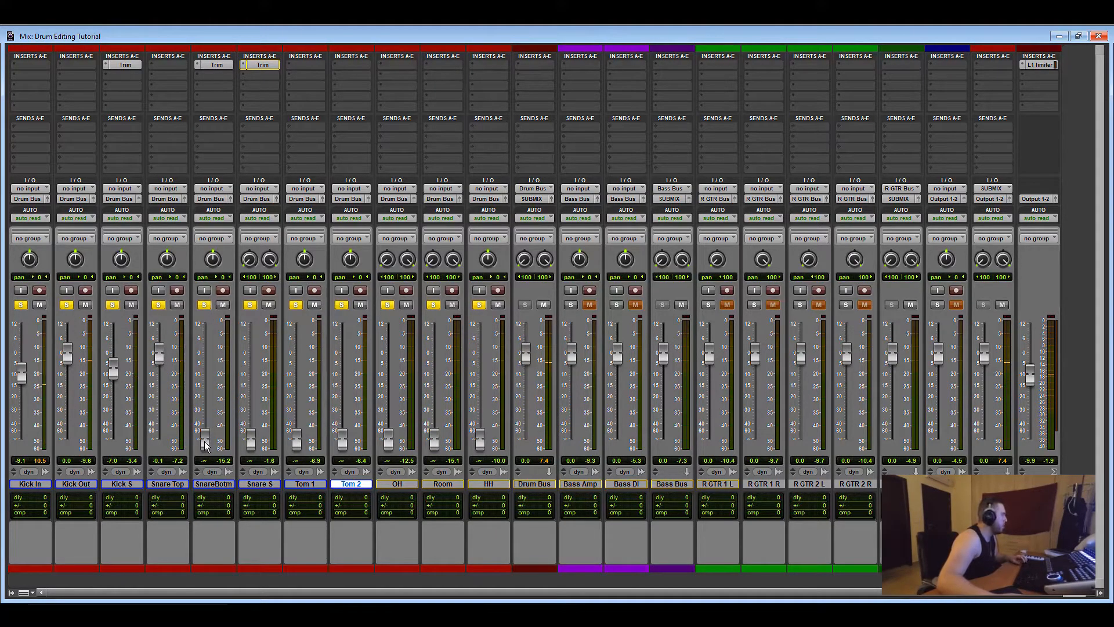
# Raise the SnareBotm fader to about -7.8 dB to blend it under Snare Top
pyautogui.click(298, 483)
pyautogui.moveTo(205, 444); pyautogui.dragTo(223, 67)
pyautogui.moveTo(209, 396); pyautogui.dragTo(234, 176)
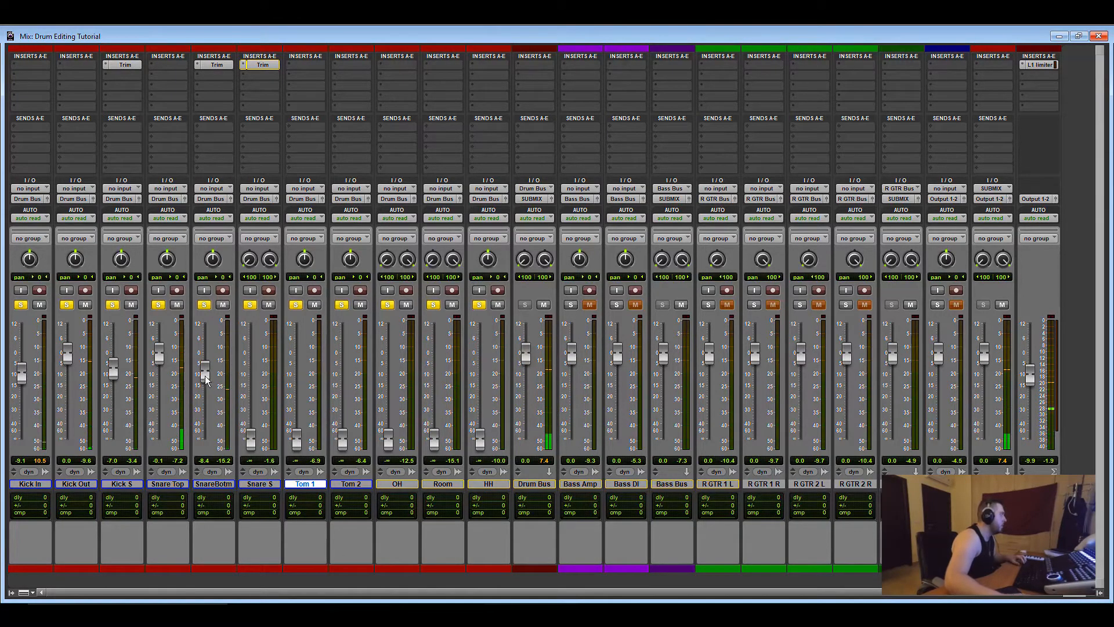
pyautogui.moveTo(206, 363); pyautogui.dragTo(206, 362)
# Raise the Snare S fader to about -10.2 dB and fine-tune the sample against the snare microphones during playback
pyautogui.moveTo(252, 446); pyautogui.dragTo(253, 397)
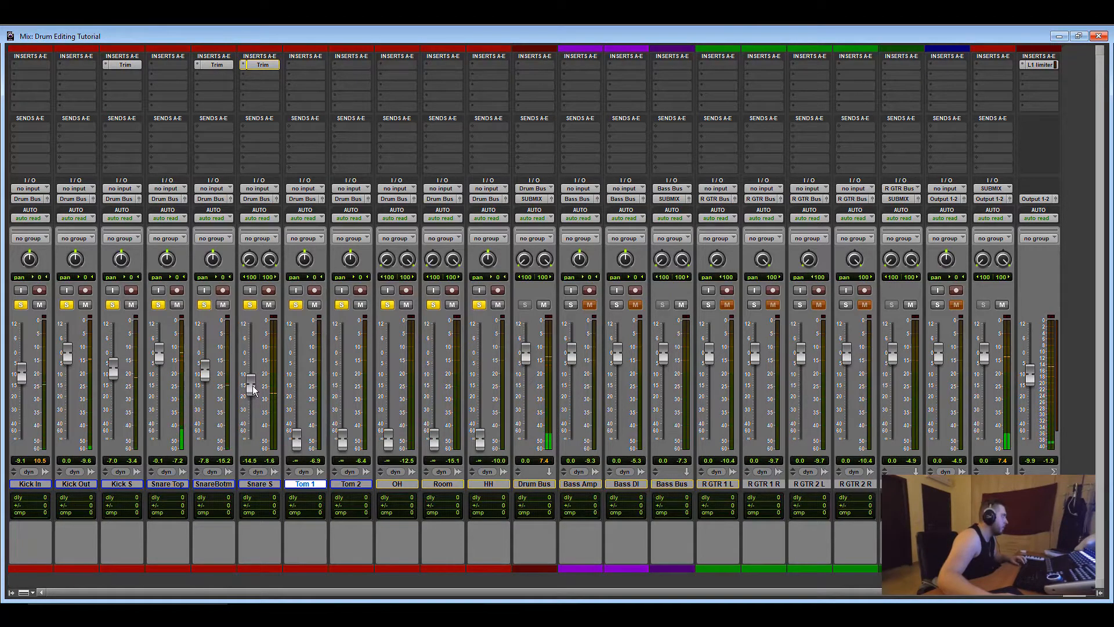
pyautogui.moveTo(254, 390); pyautogui.dragTo(254, 379)
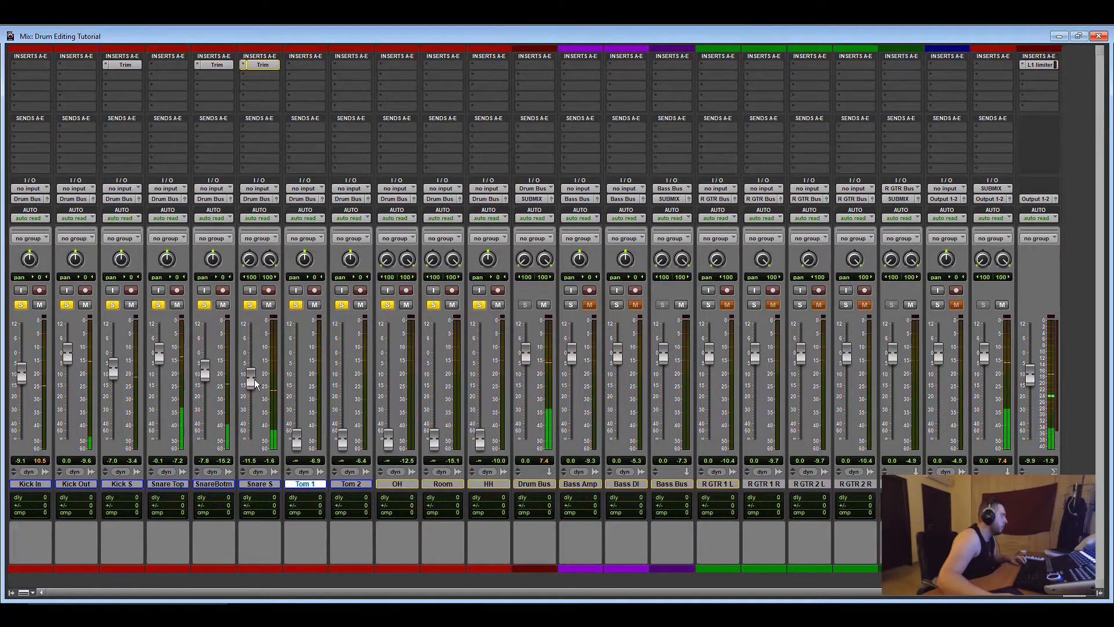
pyautogui.moveTo(254, 379); pyautogui.dragTo(253, 378)
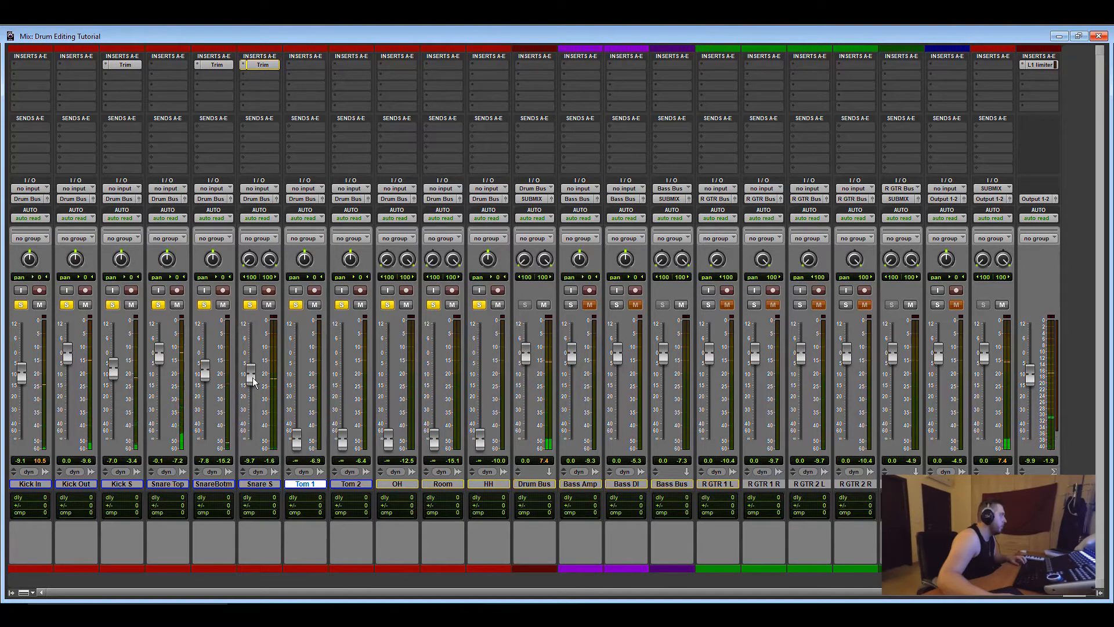
pyautogui.moveTo(252, 377); pyautogui.dragTo(253, 378)
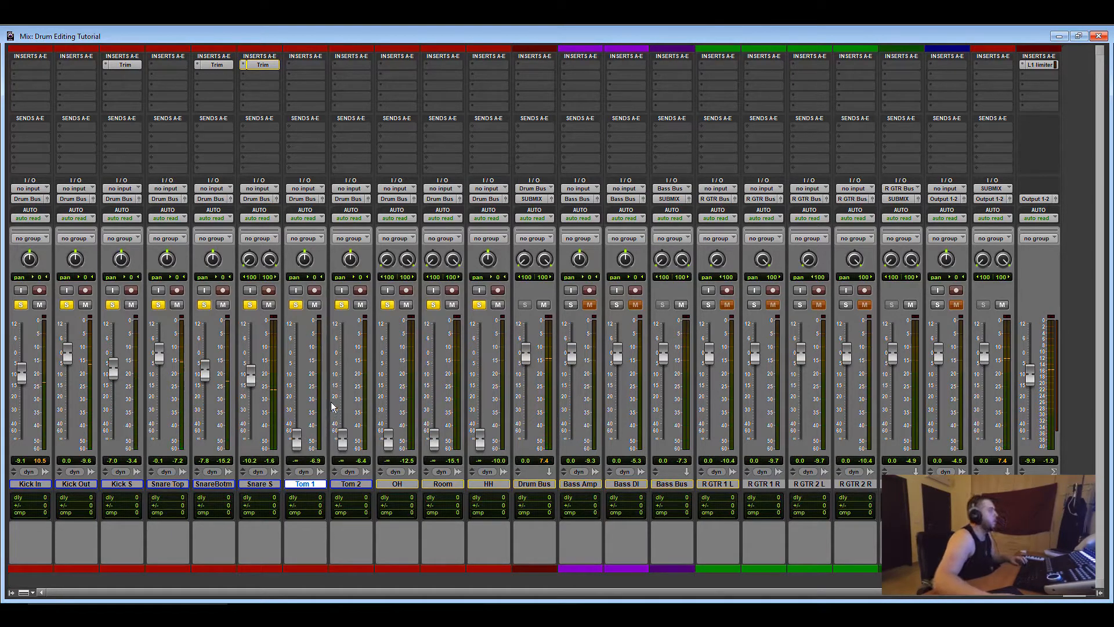
# Set Tom 1 to about -12.3 dB panned 35 left and Tom 2 to about -17.4 dB panned 60 right
pyautogui.moveTo(297, 429); pyautogui.dragTo(301, 377)
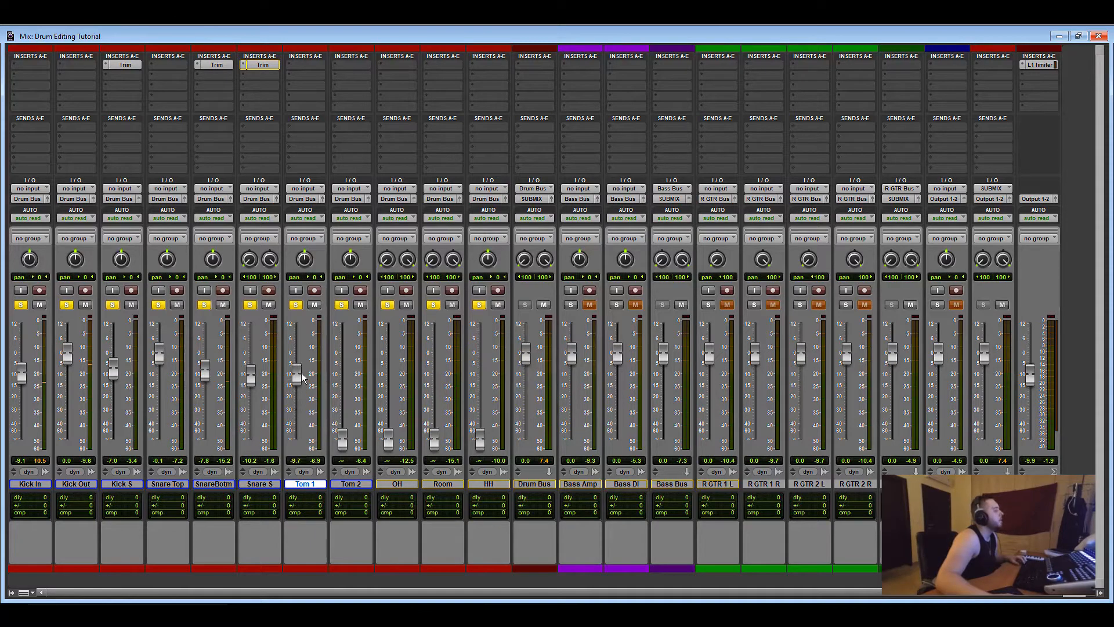
pyautogui.moveTo(344, 441); pyautogui.dragTo(337, 398)
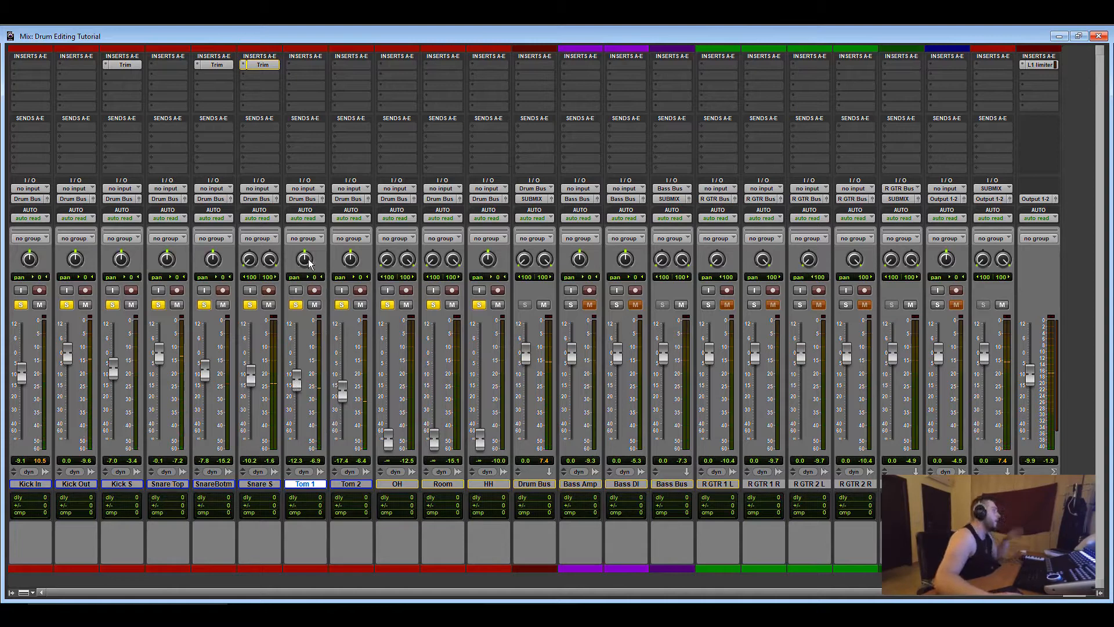
pyautogui.moveTo(305, 260); pyautogui.dragTo(298, 303)
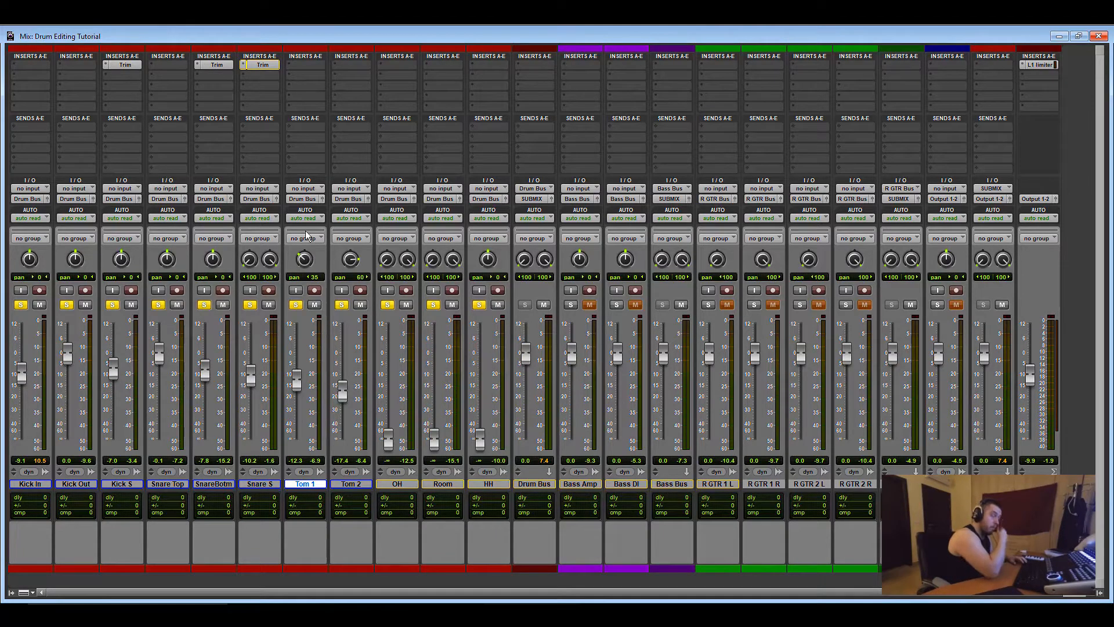
# Play the drums in the Edit window from around beat 4 of bar 1 to listen to the toms, then return to the mixer
pyautogui.hotkey('ctrl', '=')
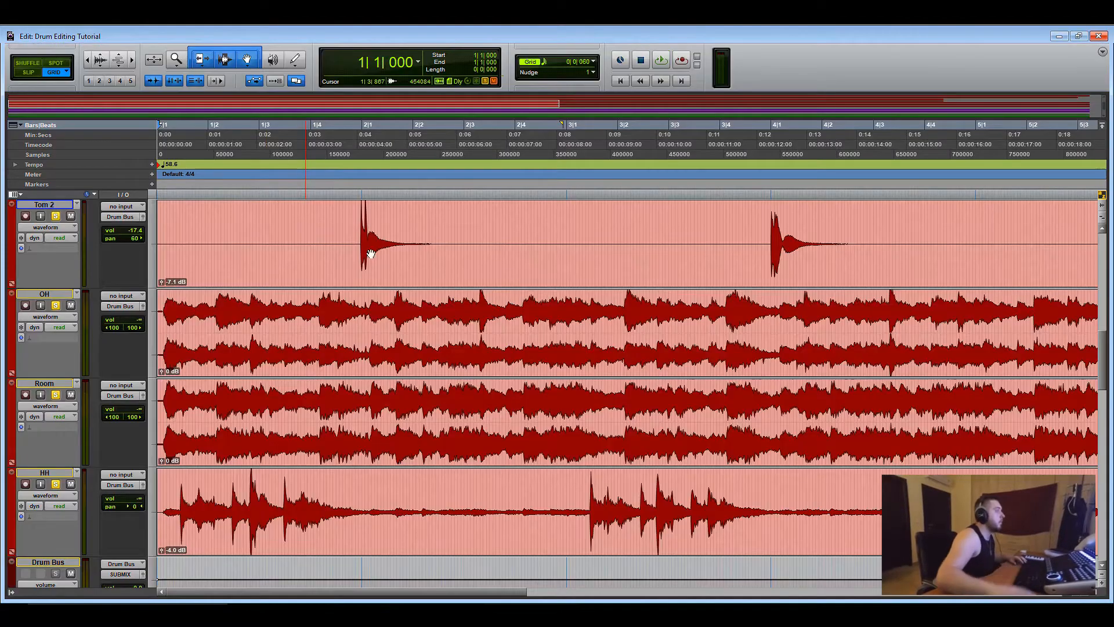
pyautogui.click(329, 231)
pyautogui.scroll(5, 268, 284)
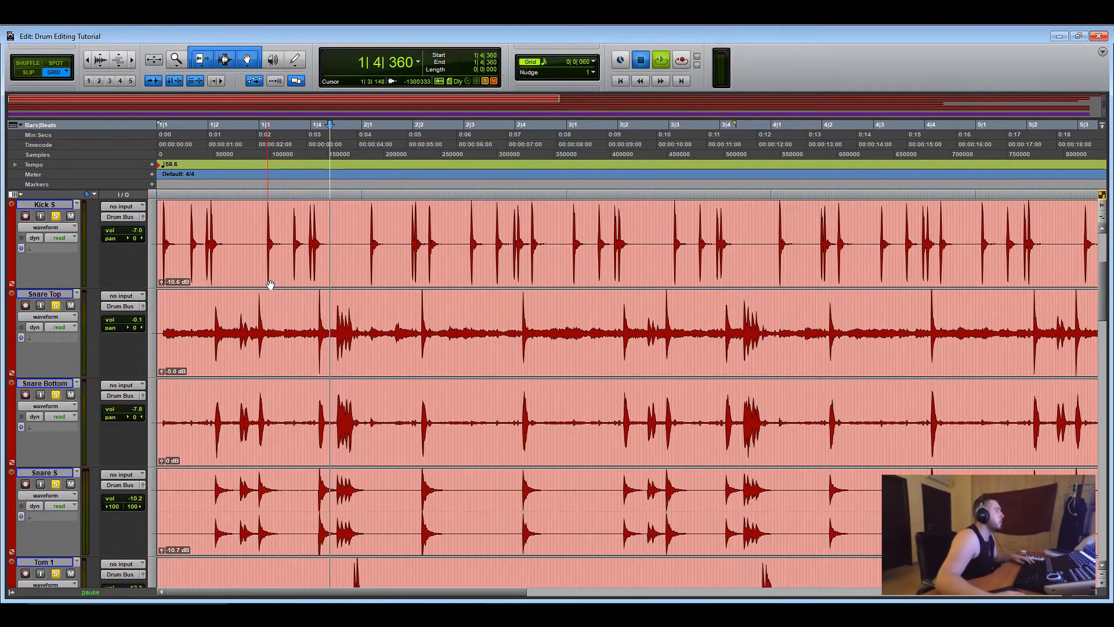
pyautogui.scroll(-1, 301, 299)
pyautogui.click(314, 453)
pyautogui.press('space')
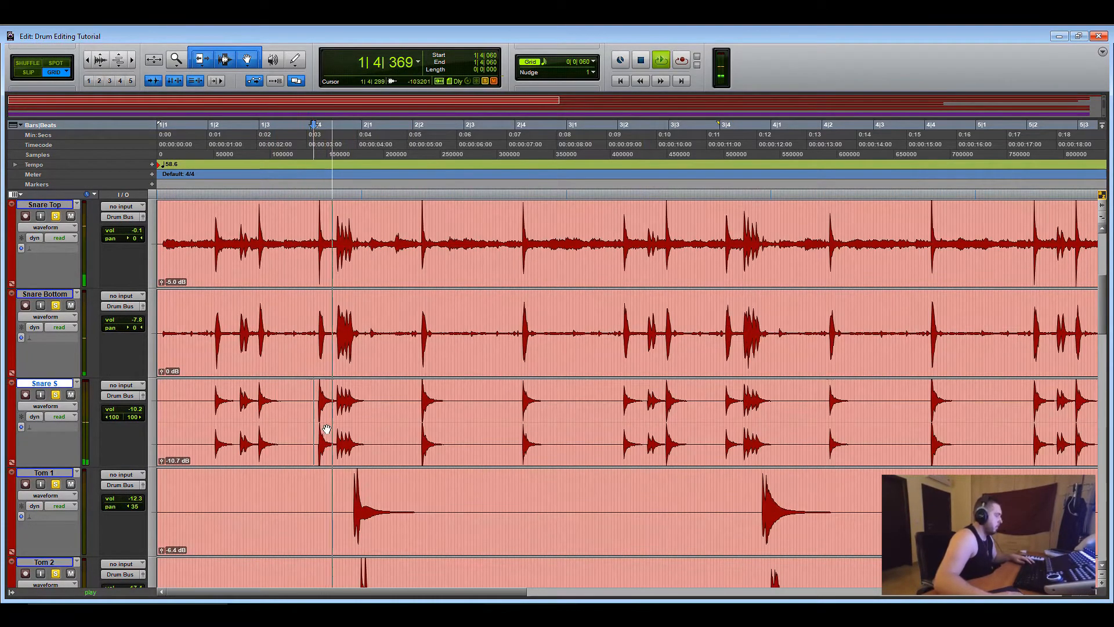
pyautogui.scroll(-3, 326, 427)
pyautogui.hotkey('ctrl', '=')
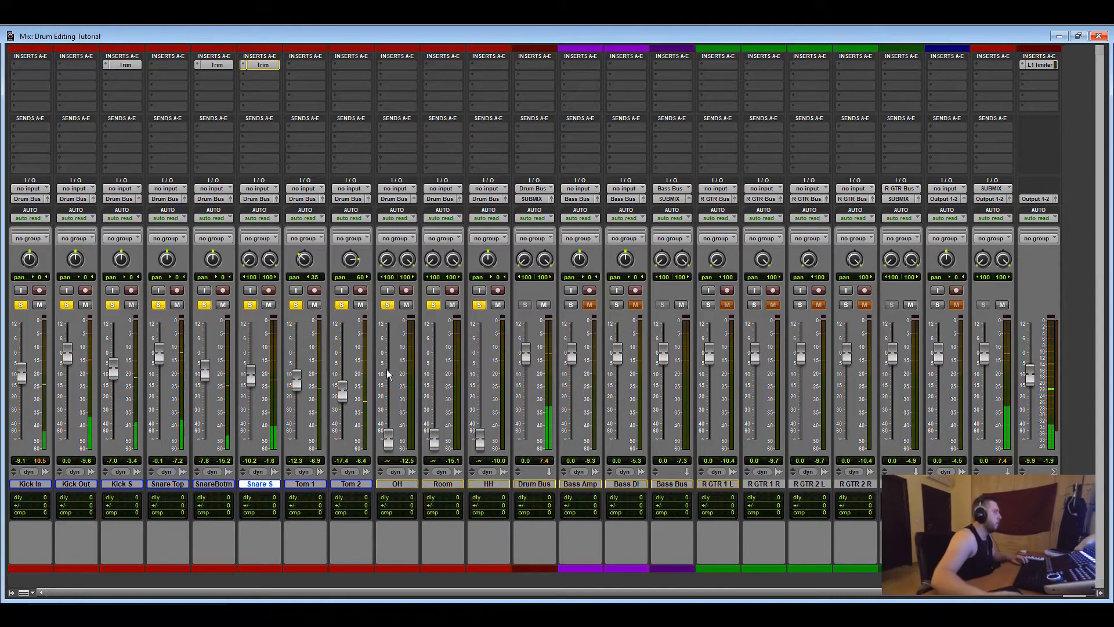
# Raise the OH fader to about -13.4 dB to bring the overheads into the drum balance
pyautogui.press('space')
pyautogui.moveTo(390, 438); pyautogui.dragTo(397, 102)
pyautogui.press('space')
pyautogui.moveTo(388, 393); pyautogui.dragTo(379, 236)
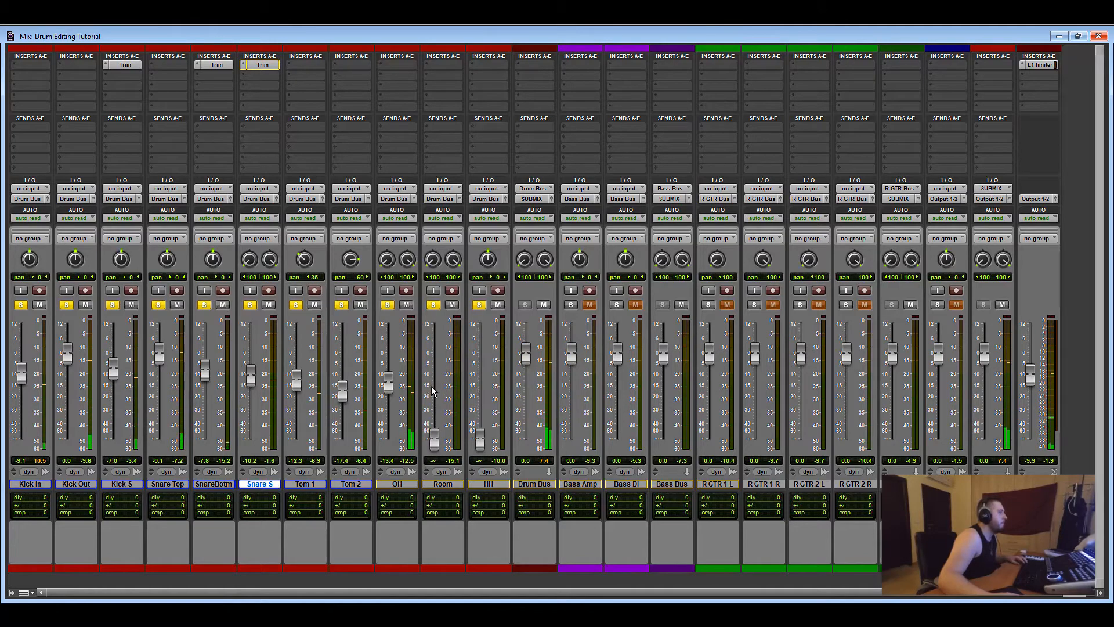
# Raise the Room fader to about -21.1 dB to add some room sound under the drums
pyautogui.moveTo(440, 444); pyautogui.dragTo(436, 432)
pyautogui.moveTo(425, 353); pyautogui.dragTo(432, 205)
pyautogui.moveTo(435, 407); pyautogui.dragTo(431, 261)
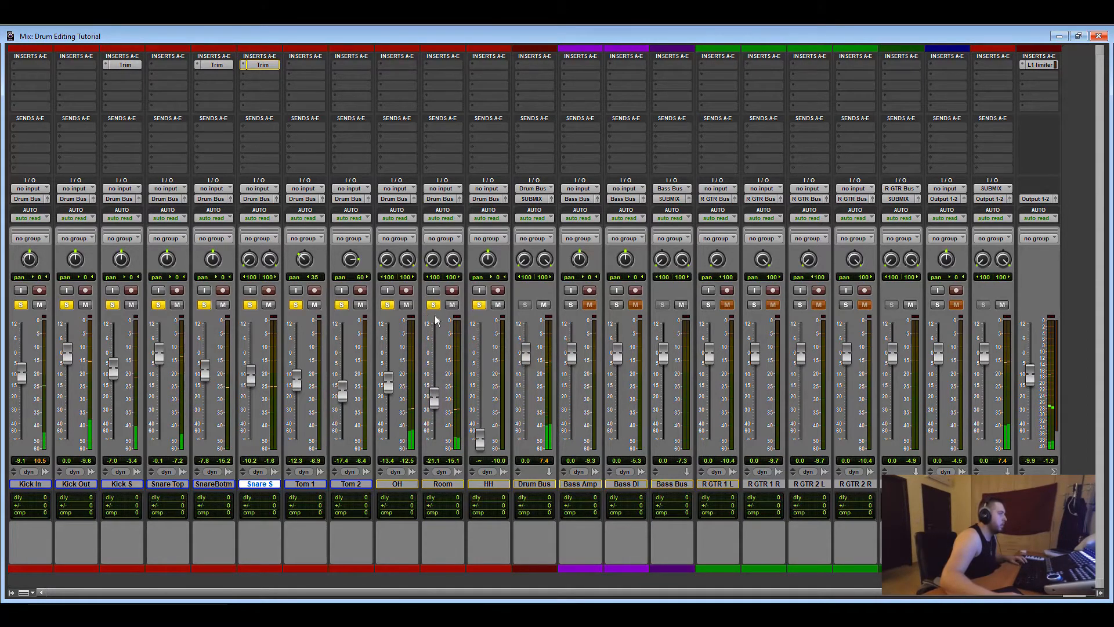
# Listen to HH on its own, set its fader to about -15 dB and pan it 100 left, then clear its solo
pyautogui.keyDown('ctrl'); pyautogui.click(478, 304); pyautogui.keyUp('ctrl')
pyautogui.moveTo(480, 439); pyautogui.dragTo(479, 388)
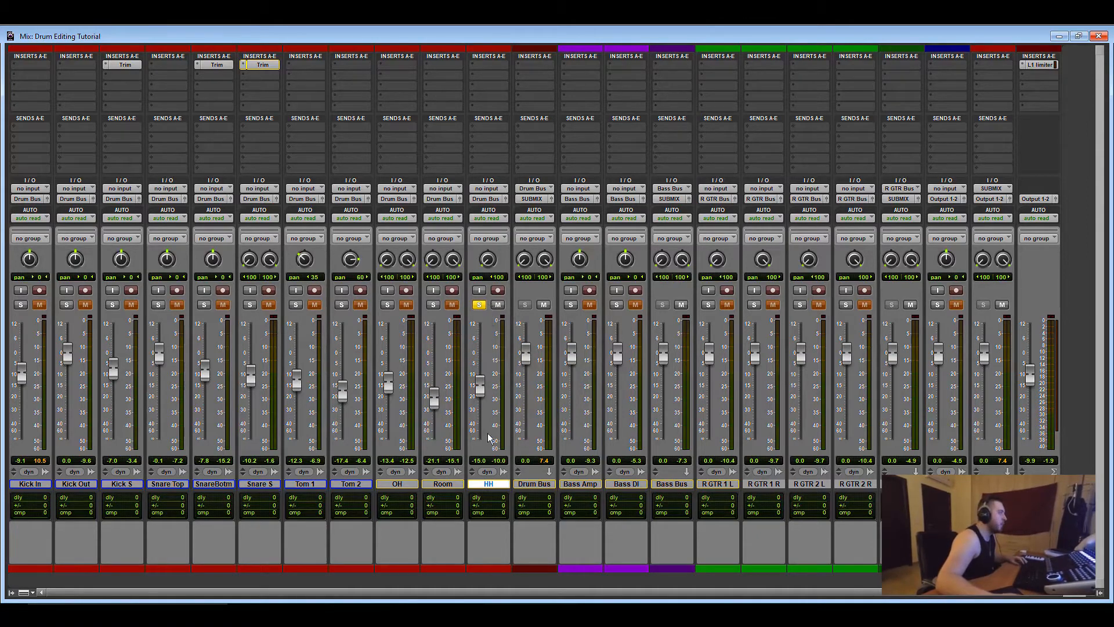
pyautogui.click(479, 305)
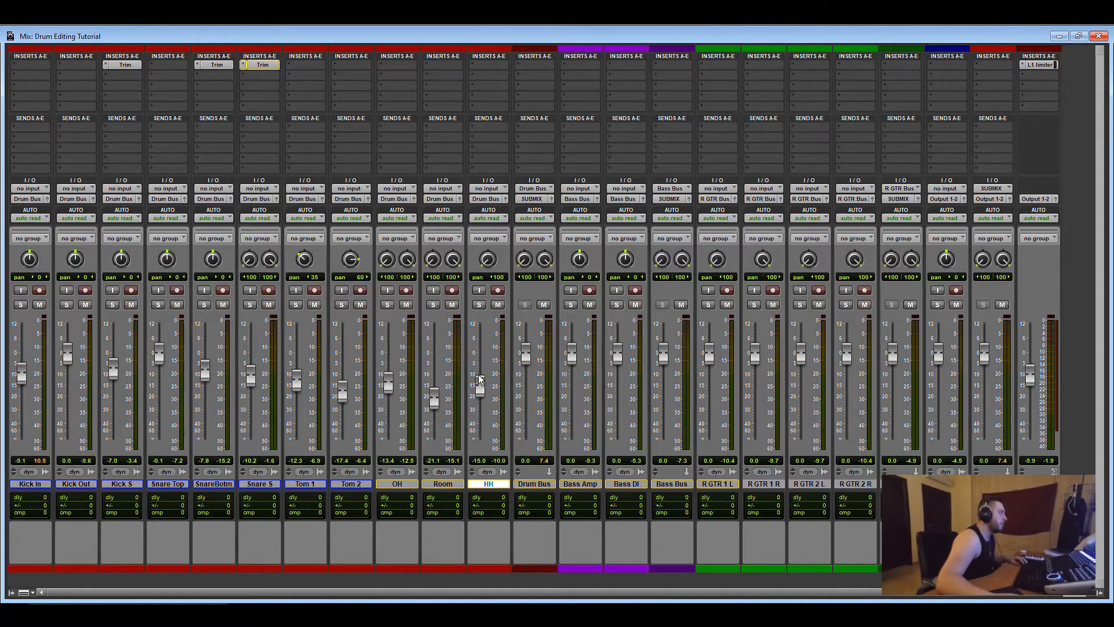
# Solo all drum tracks from Kick In to HH and fine-tune the HH fader to about -14.2 dB during playback
pyautogui.keyDown('shift'); pyautogui.click(42, 488); pyautogui.keyUp('shift')
pyautogui.hotkey('shift', 's')
pyautogui.press('space')
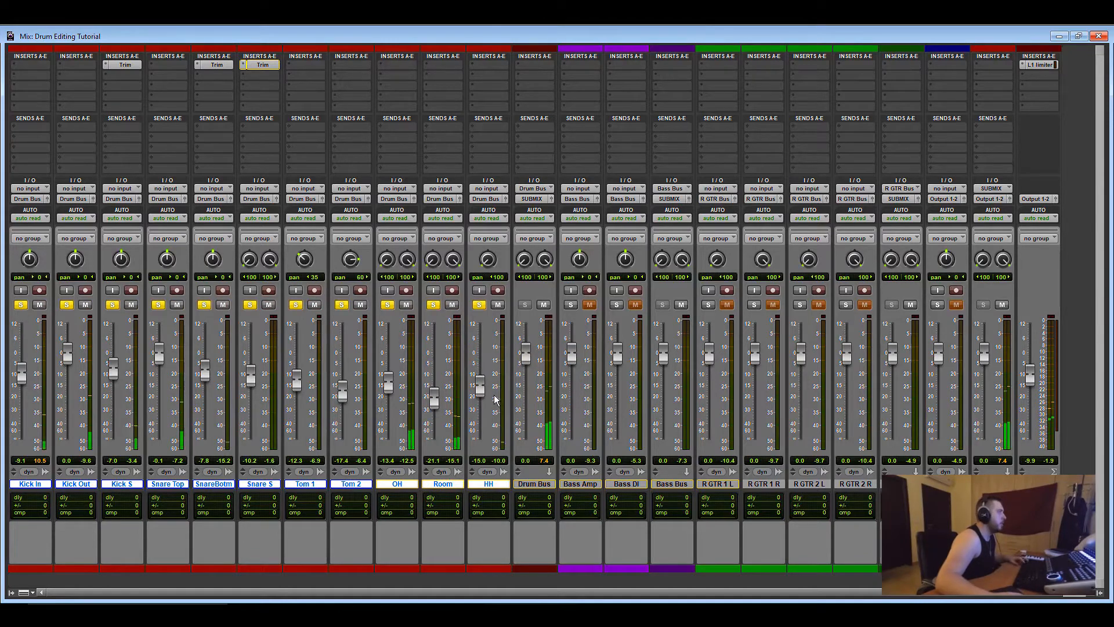
pyautogui.moveTo(481, 388); pyautogui.dragTo(481, 386)
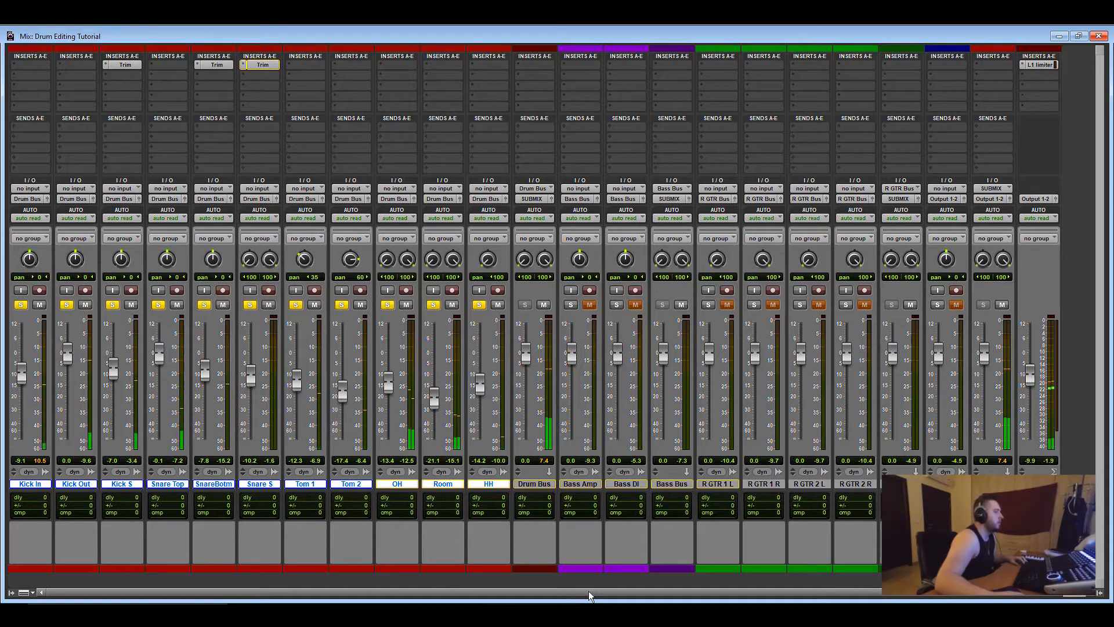
# Bring Bass Amp into the mix with the drums and set its fader to about -3.8 dB during playback
pyautogui.moveTo(587, 594); pyautogui.dragTo(625, 591)
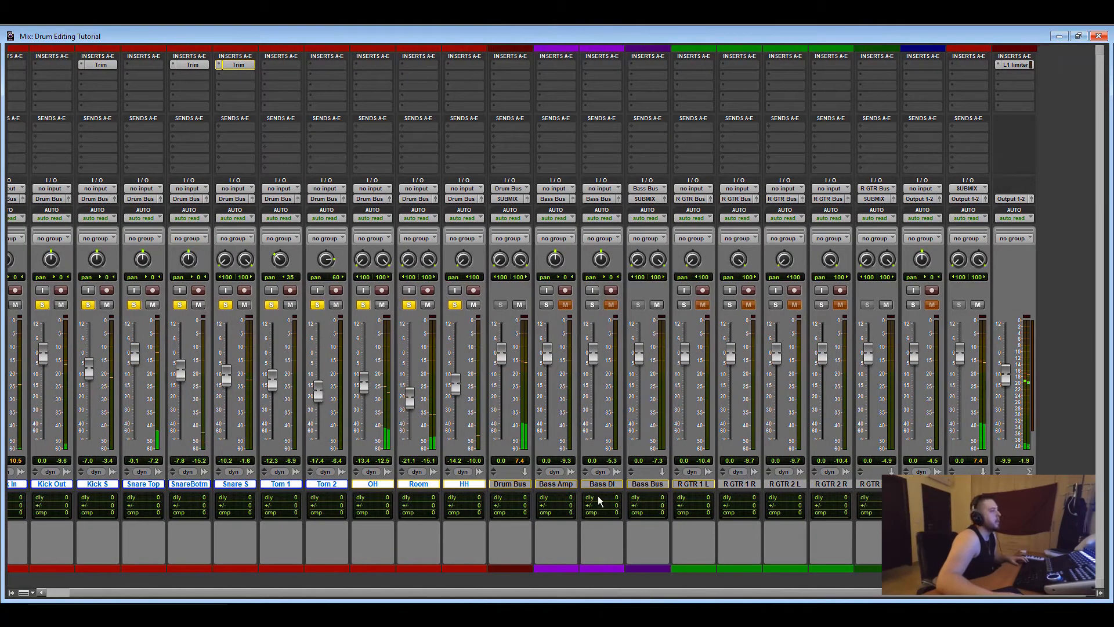
pyautogui.moveTo(570, 489); pyautogui.dragTo(609, 482)
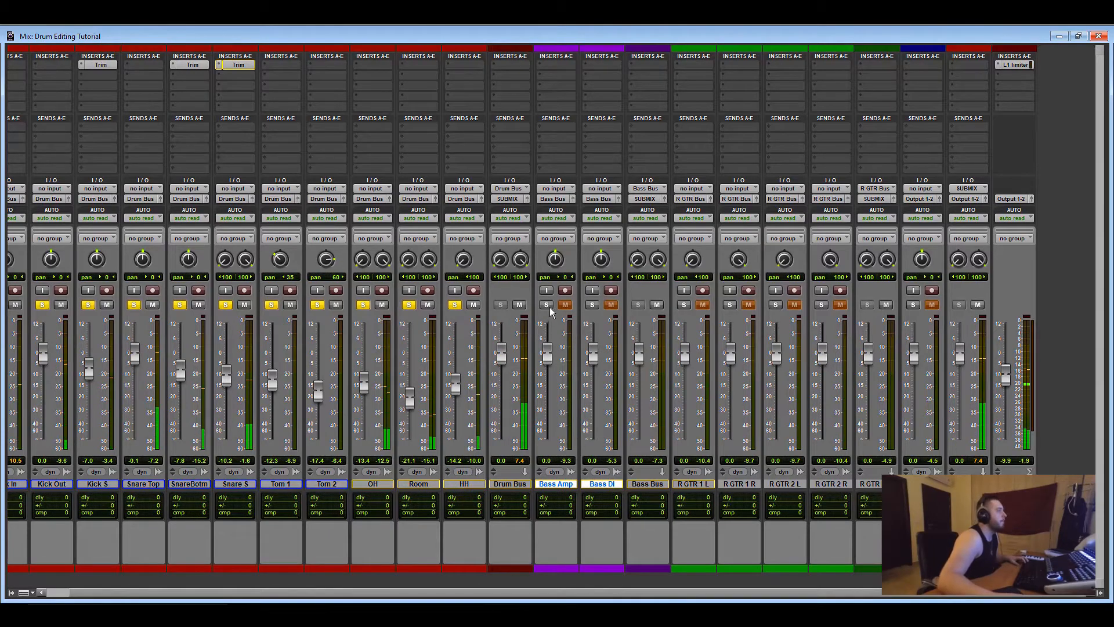
pyautogui.press('space')
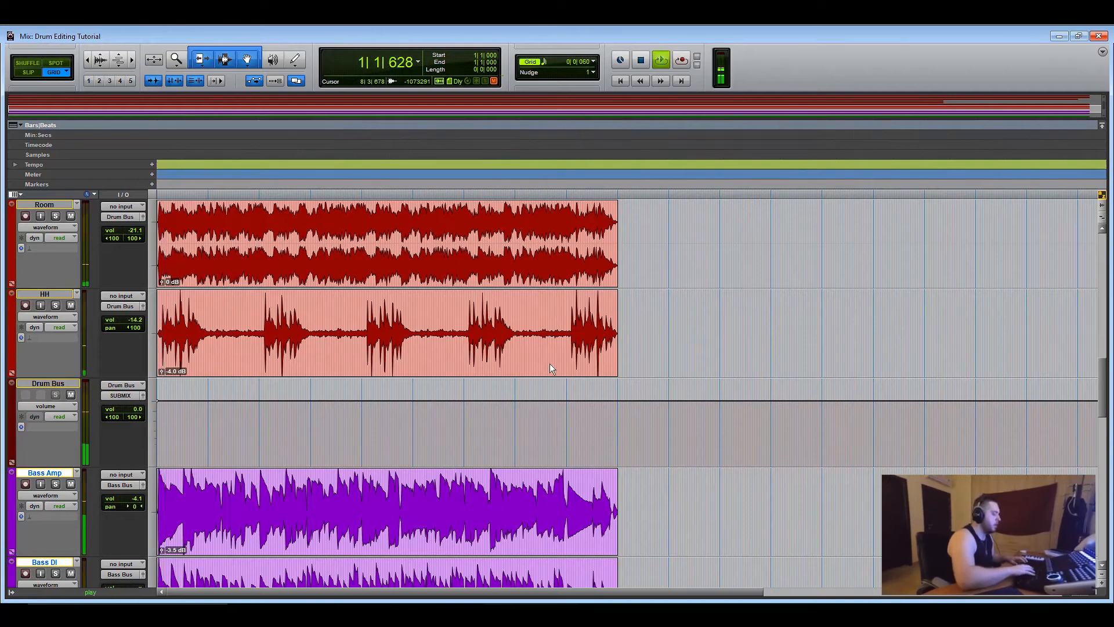
pyautogui.hotkey('ctrl', '=')
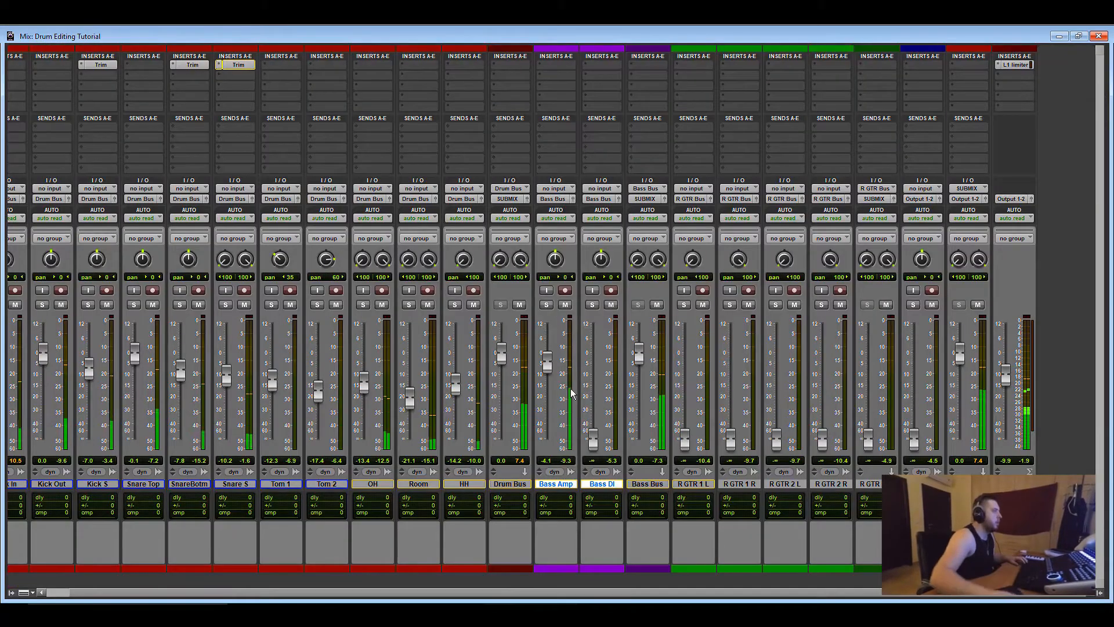
pyautogui.moveTo(553, 371); pyautogui.dragTo(552, 367)
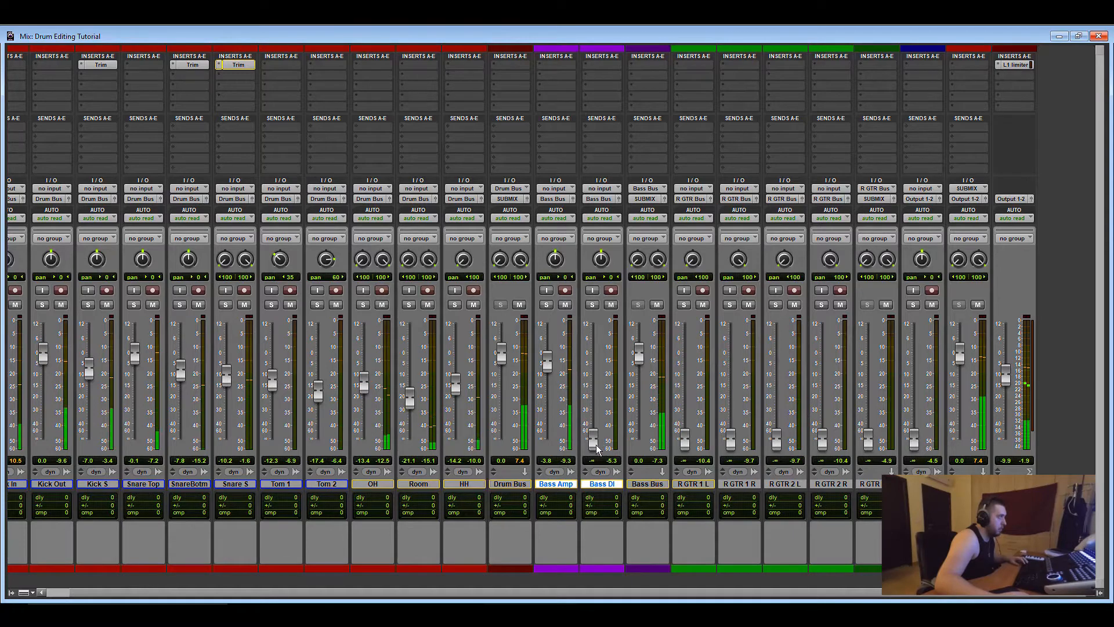
# Mute Bass Amp and pull its fader fully down, using Bass DI instead at about -5.2 dB
pyautogui.click(546, 305)
pyautogui.click(546, 306)
pyautogui.click(565, 306)
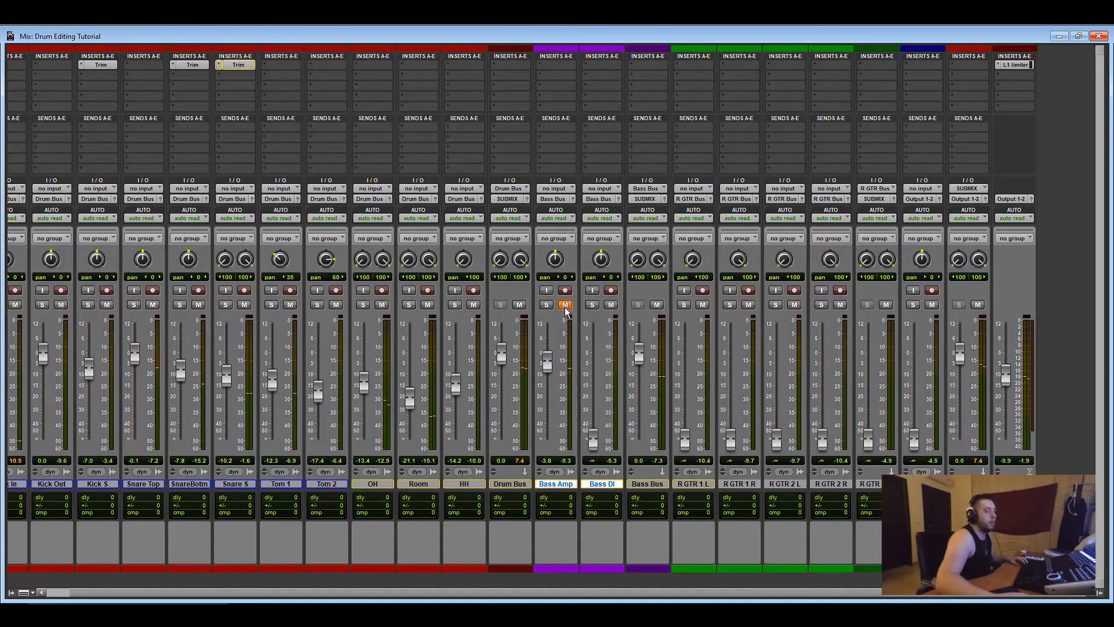
pyautogui.moveTo(547, 360); pyautogui.dragTo(547, 440)
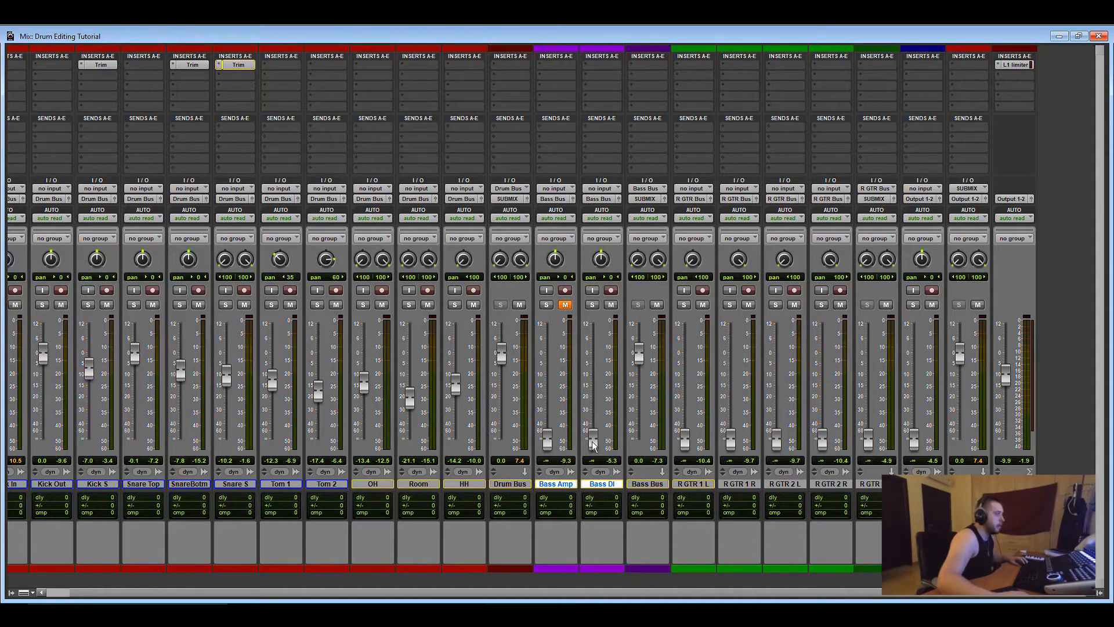
pyautogui.moveTo(593, 441); pyautogui.dragTo(593, 376)
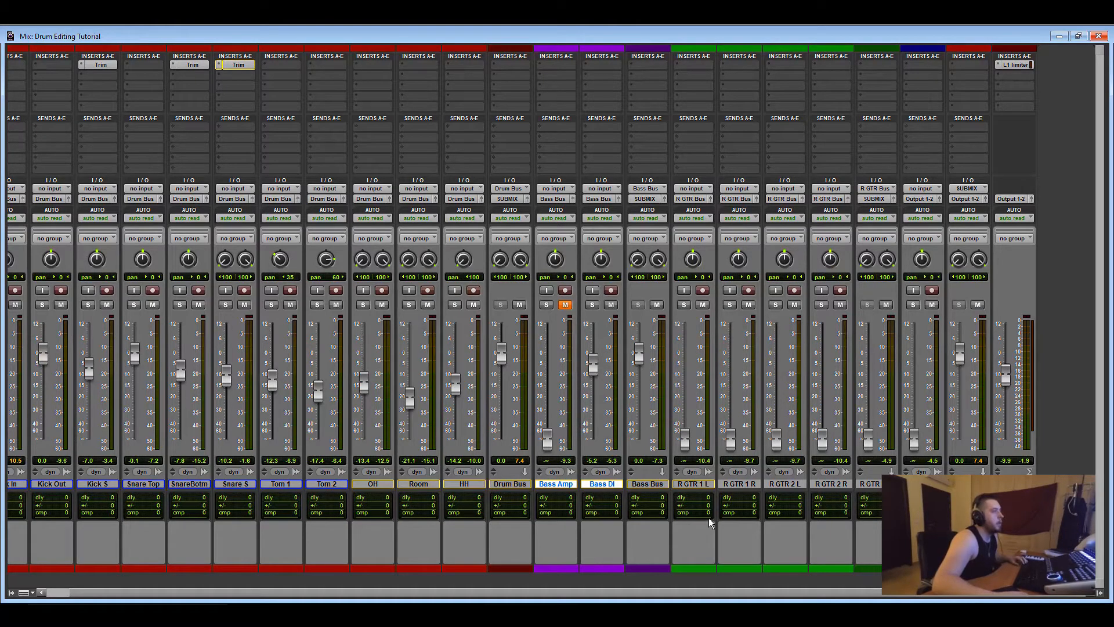
# Pan R GTR 1 L and R GTR 1 R fully left and right and raise both faders to about -10.2 dB
pyautogui.click(694, 483)
pyautogui.keyDown('shift'); pyautogui.click(739, 483); pyautogui.keyUp('shift')
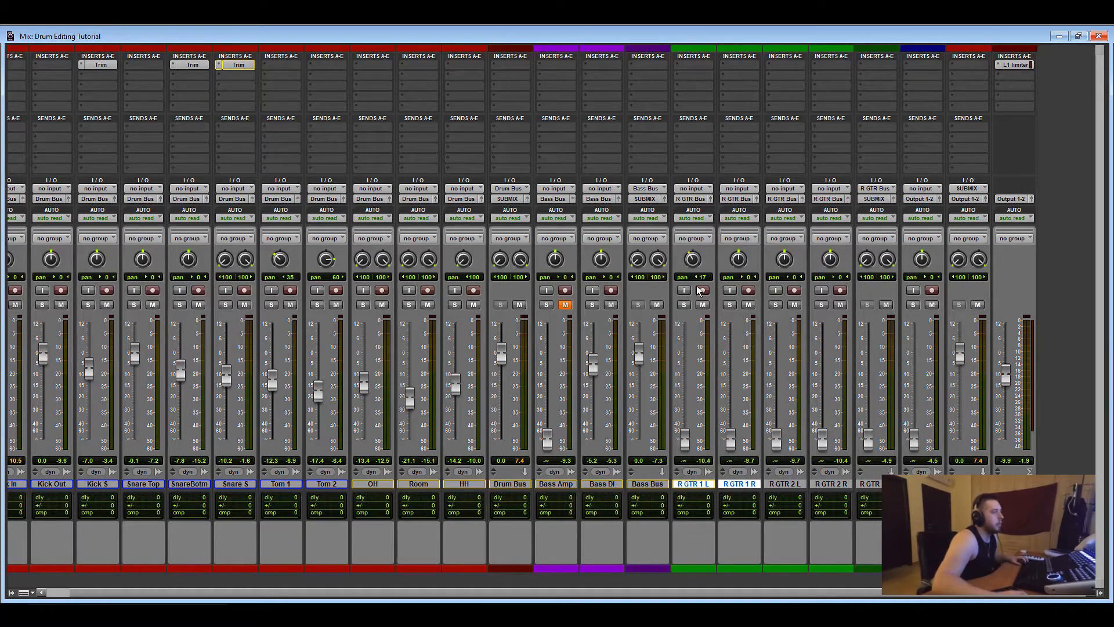
pyautogui.moveTo(685, 439); pyautogui.dragTo(684, 380)
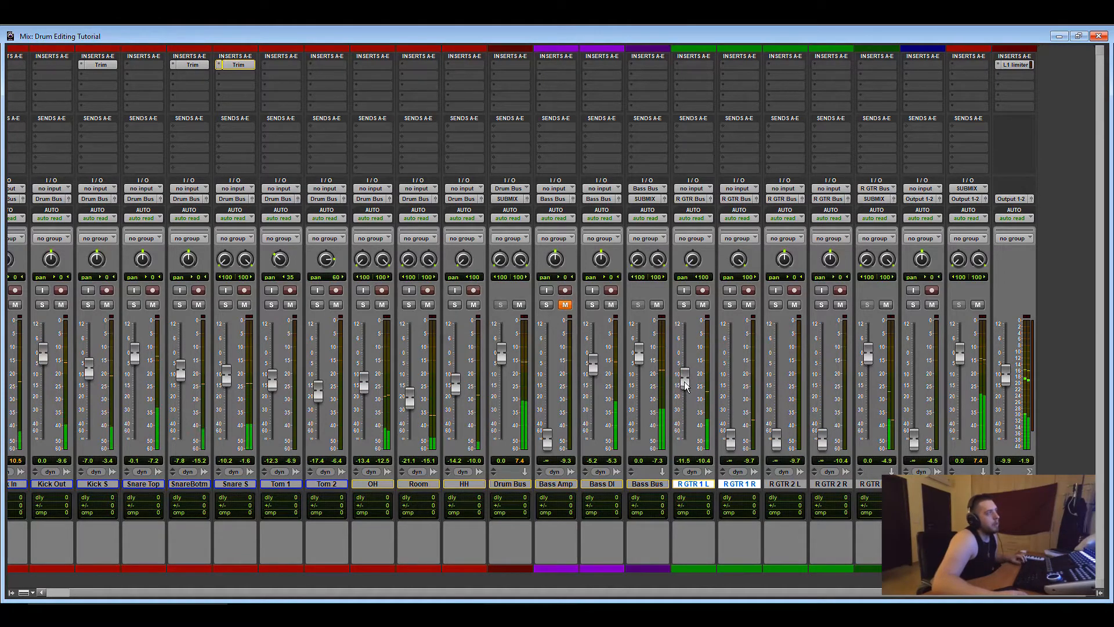
pyautogui.moveTo(732, 440); pyautogui.dragTo(686, 385)
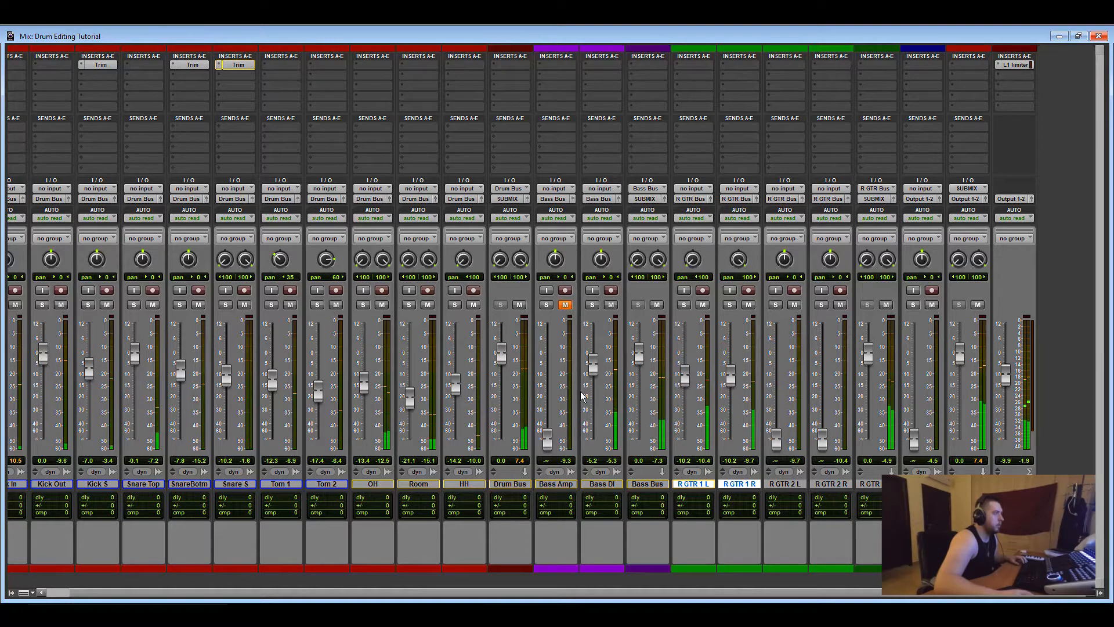
# Lower Bass DI to about -6.8 dB and raise R GTR 2 L and R GTR 2 R to about -21.8 dB, panned hard left and right
pyautogui.moveTo(597, 369); pyautogui.dragTo(598, 373)
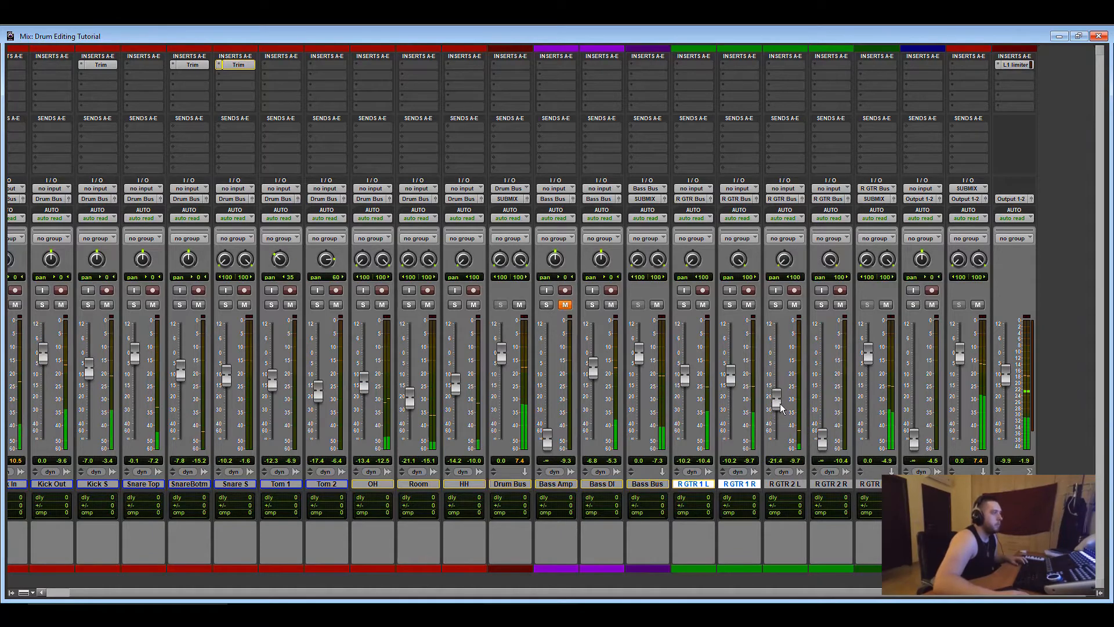
pyautogui.moveTo(780, 403); pyautogui.dragTo(781, 399)
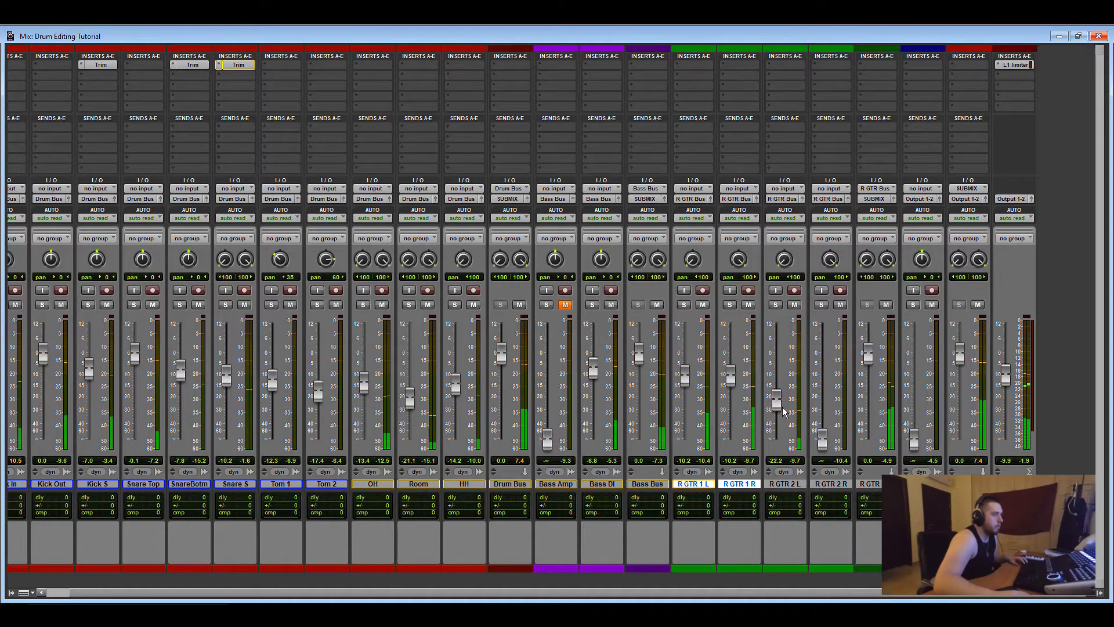
pyautogui.moveTo(822, 437); pyautogui.dragTo(826, 410)
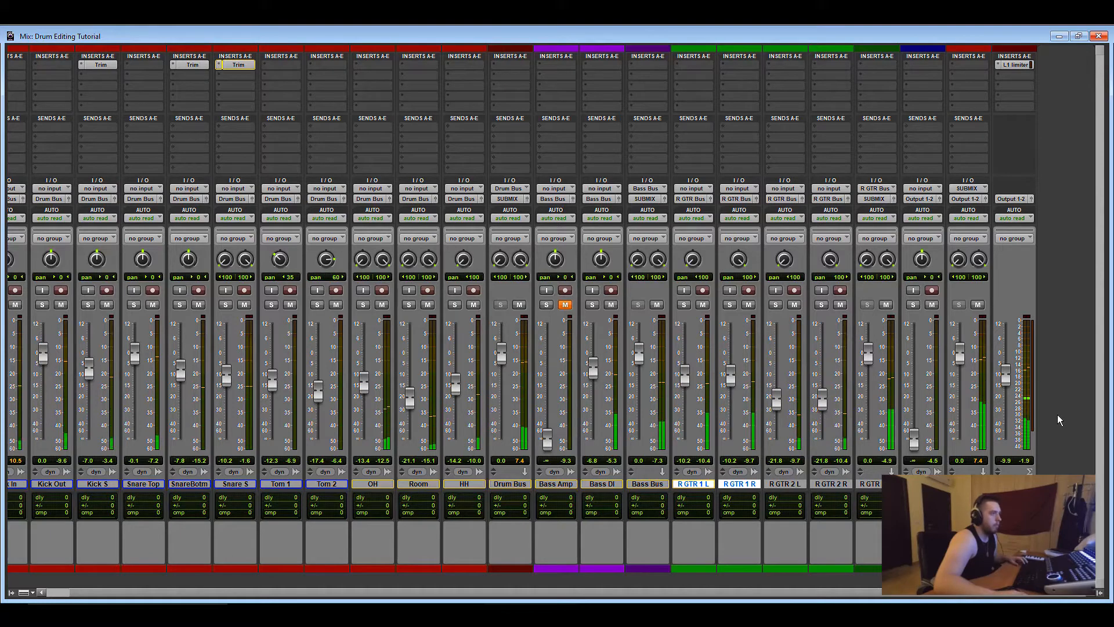
# Check the L1 limiter on the MASTER track while raising the master fader to about -7.5 dB, and close the plug-in
pyautogui.click(1015, 65)
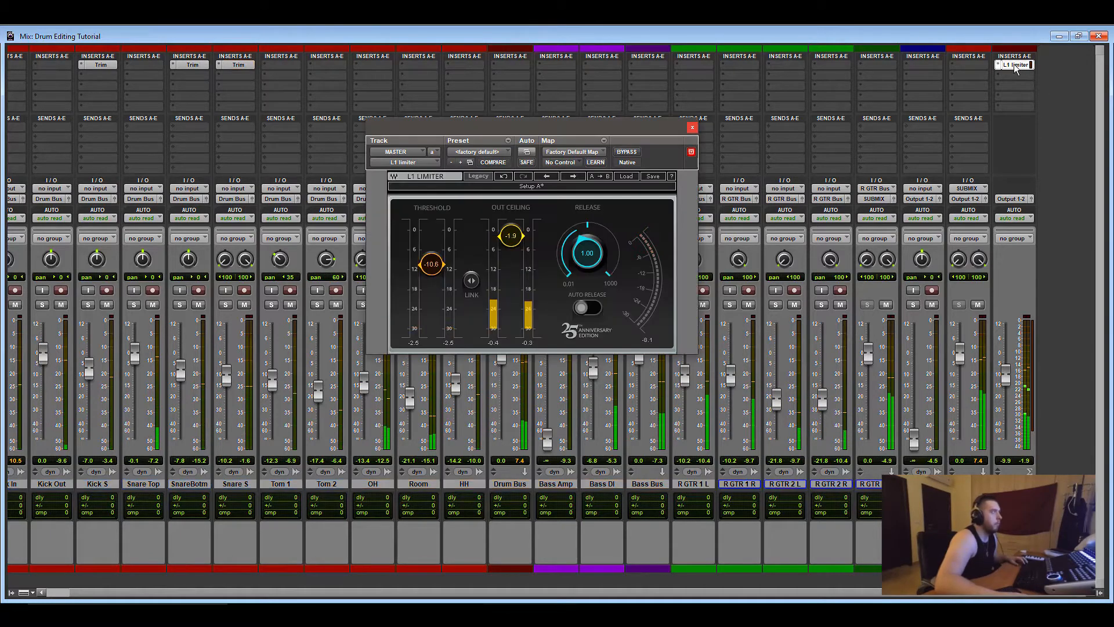
pyautogui.moveTo(1004, 374); pyautogui.dragTo(1005, 374)
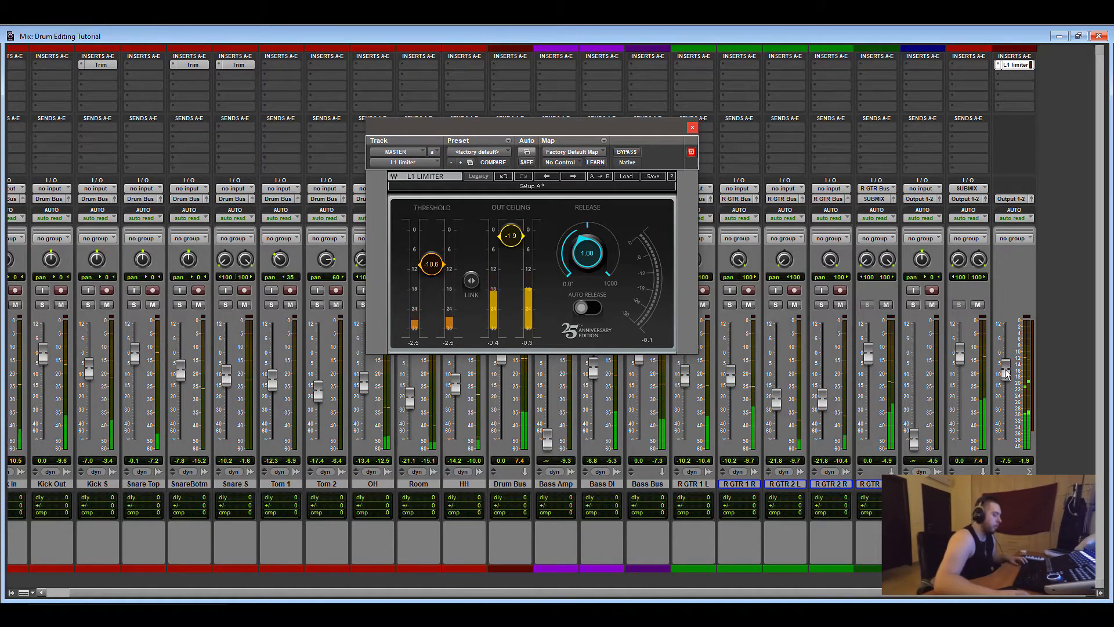
pyautogui.click(692, 128)
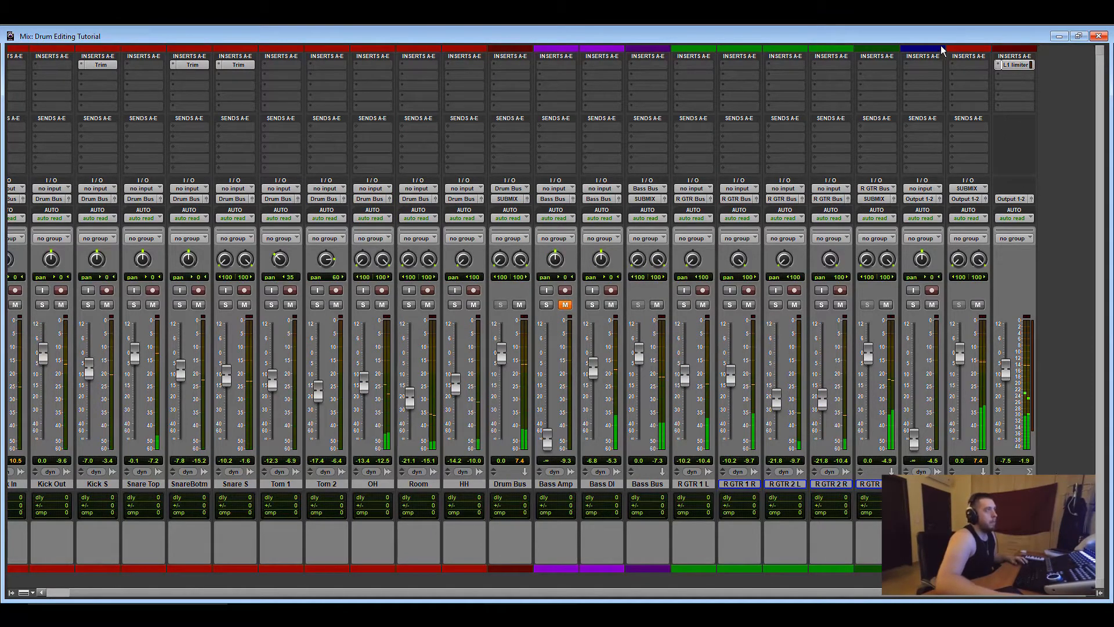
# Raise the fader of the blue track beside R GTR Bus to about -7.8 dB
pyautogui.moveTo(914, 441); pyautogui.dragTo(908, 376)
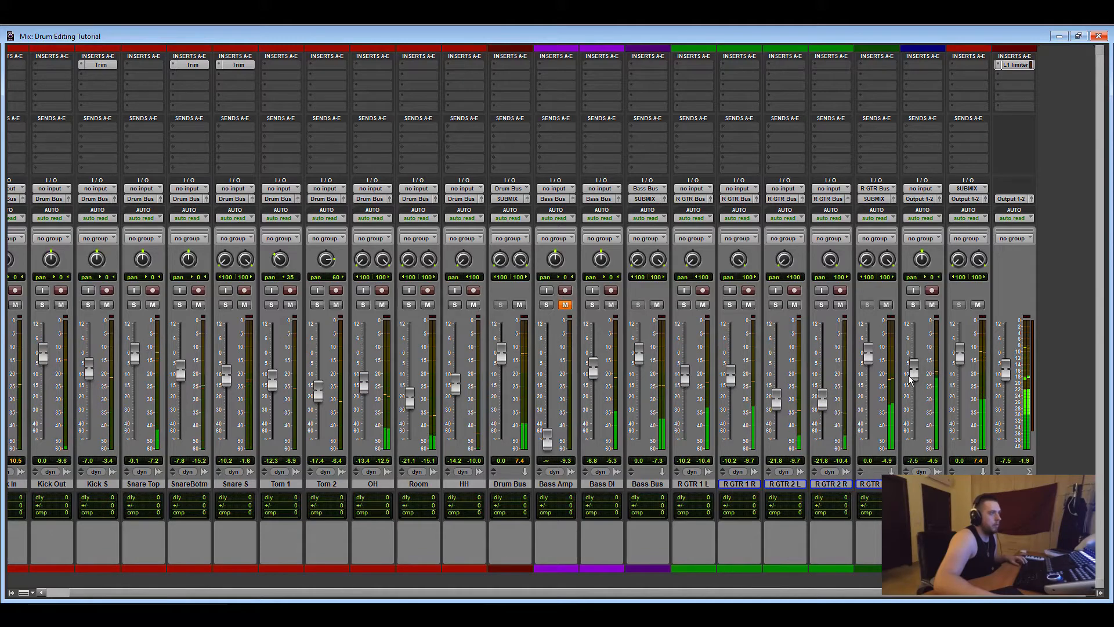
pyautogui.moveTo(773, 591); pyautogui.dragTo(734, 592)
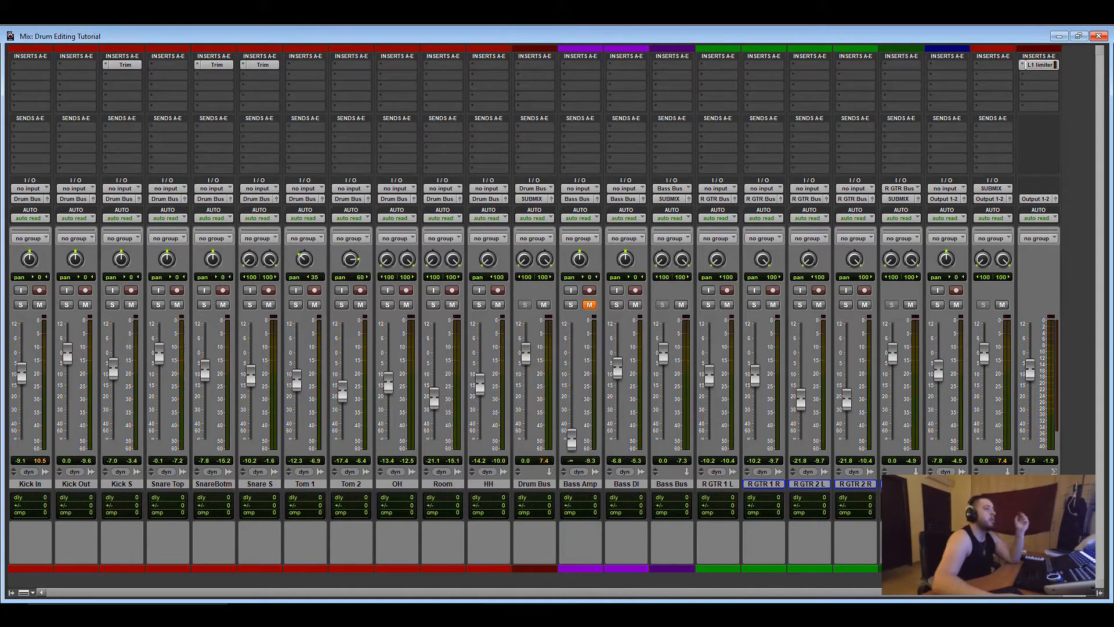
pyautogui.moveTo(620, 613)
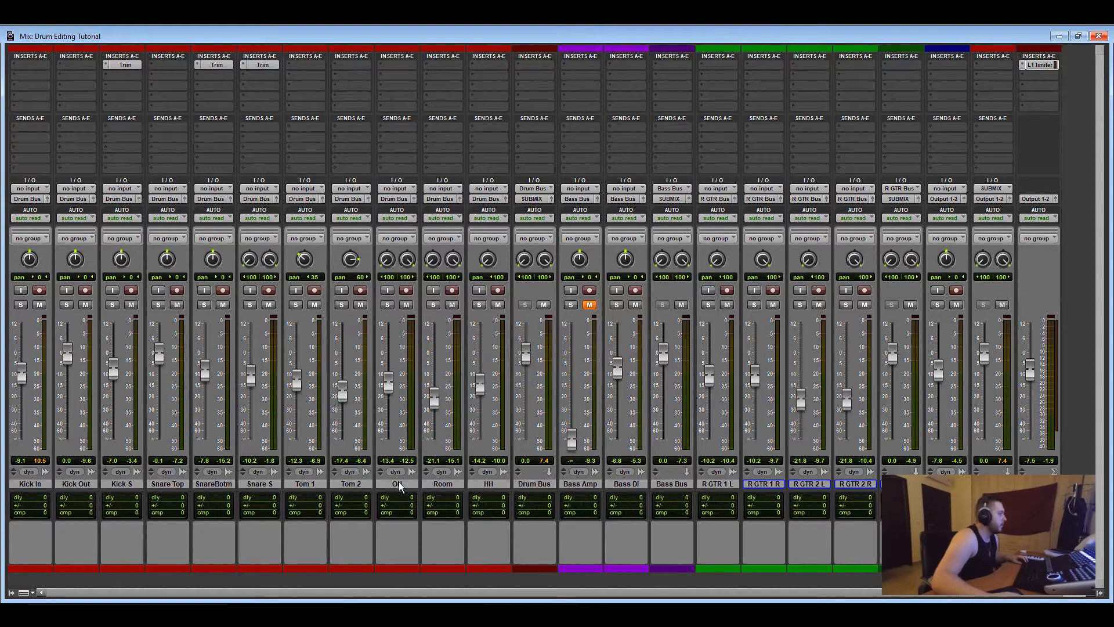
# Select the drum tracks Kick In through HH, mute Bass Bus, R GTR Bus and the blue track, and solo only OH
pyautogui.click(495, 484)
pyautogui.keyDown('shift'); pyautogui.click(29, 483); pyautogui.keyUp('shift')
pyautogui.keyDown('alt'); pyautogui.keyDown('shift'); pyautogui.click(20, 305); pyautogui.keyUp('shift'); pyautogui.keyUp('alt')
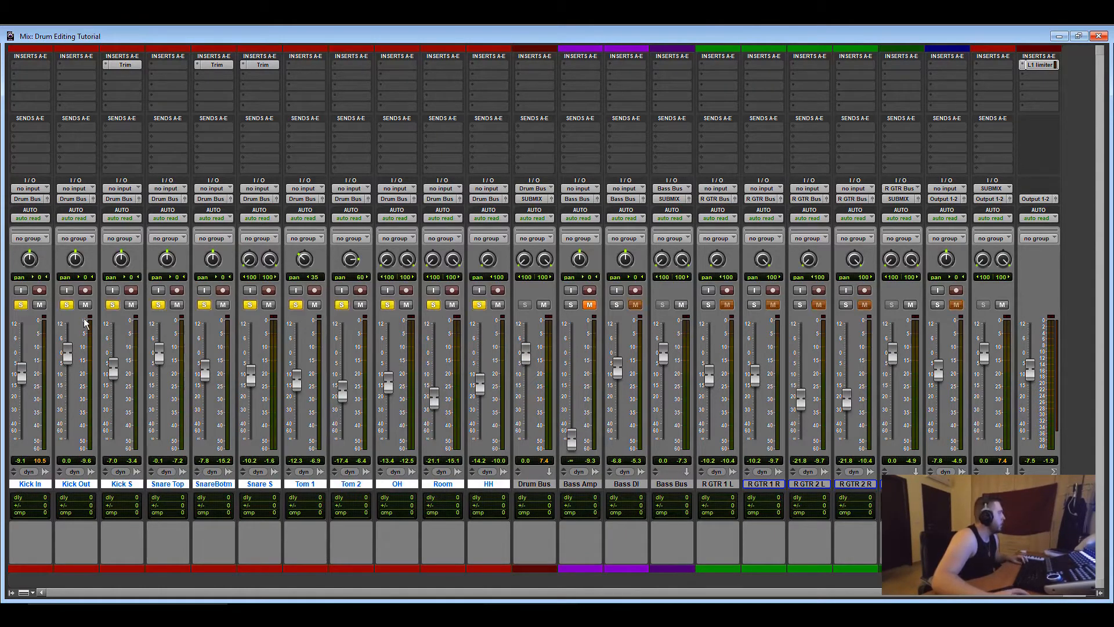
pyautogui.keyDown('ctrl'); pyautogui.click(388, 304); pyautogui.keyUp('ctrl')
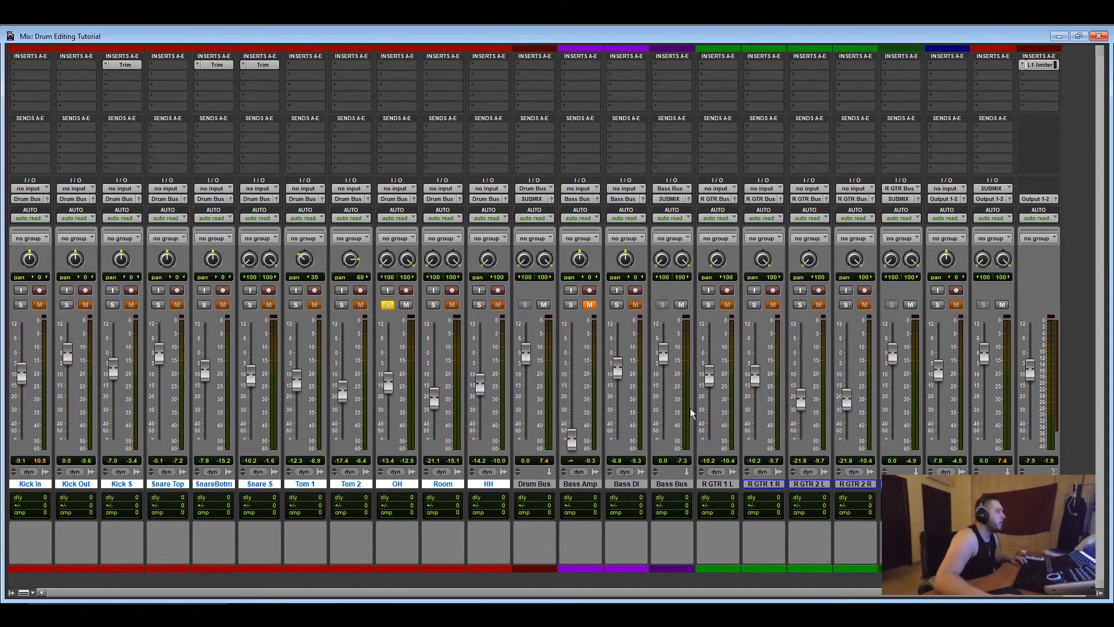
pyautogui.click(388, 305)
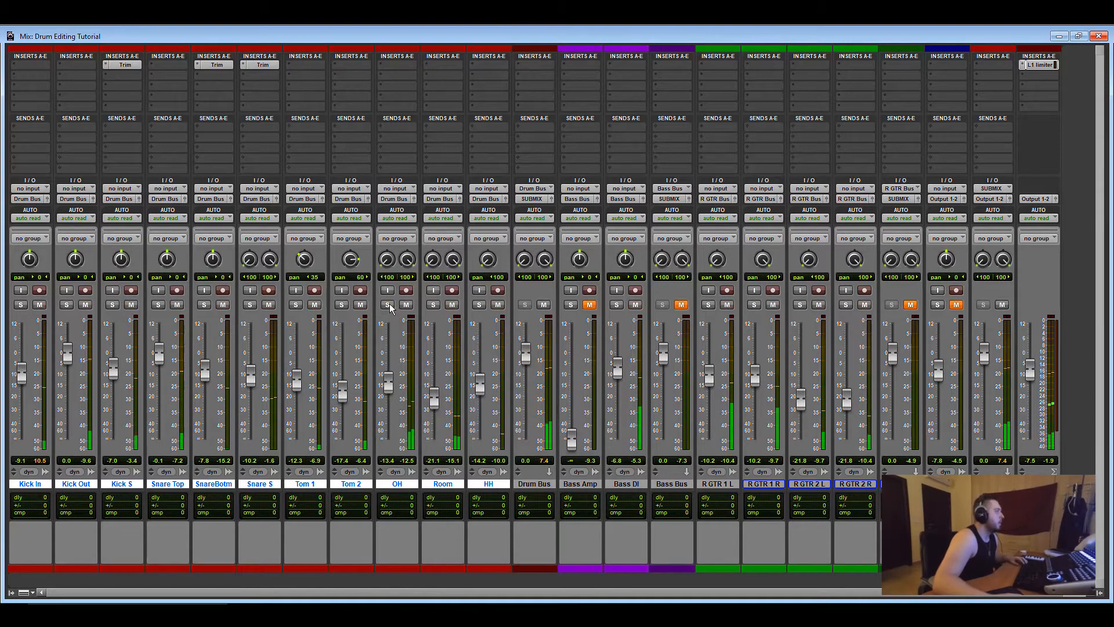
pyautogui.click(389, 303)
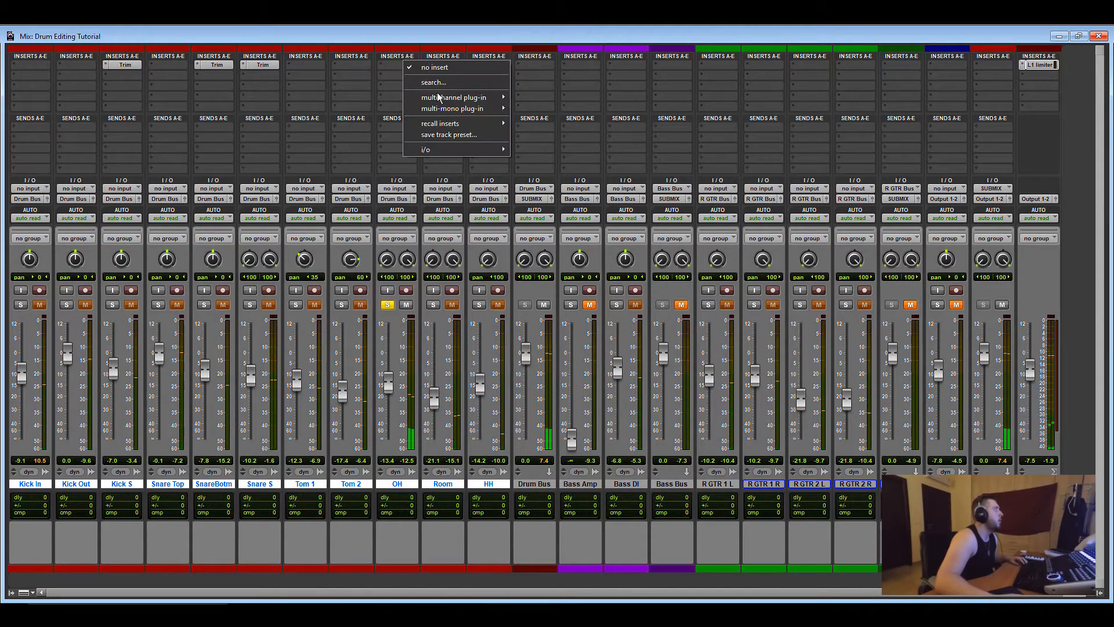
# Insert FabFilter Pro-Q 3 (stereo) on the OH track and add a bell cut of about -8 dB at 205 Hz
pyautogui.click(400, 71)
pyautogui.moveTo(460, 107)
pyautogui.moveTo(569, 311)
pyautogui.click(639, 312)
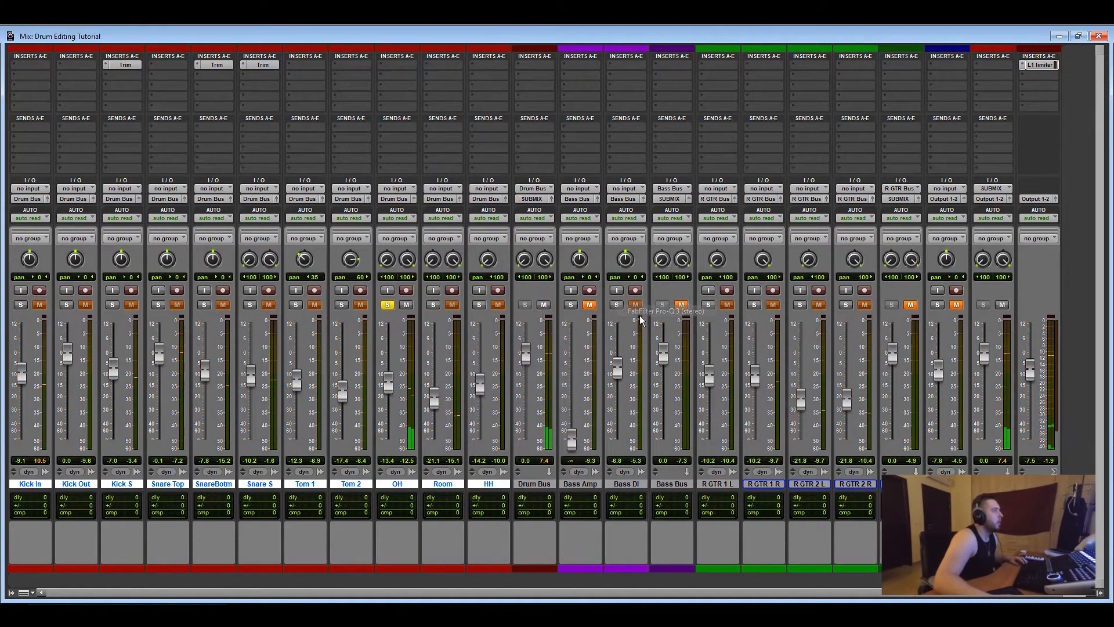
pyautogui.doubleClick(375, 281)
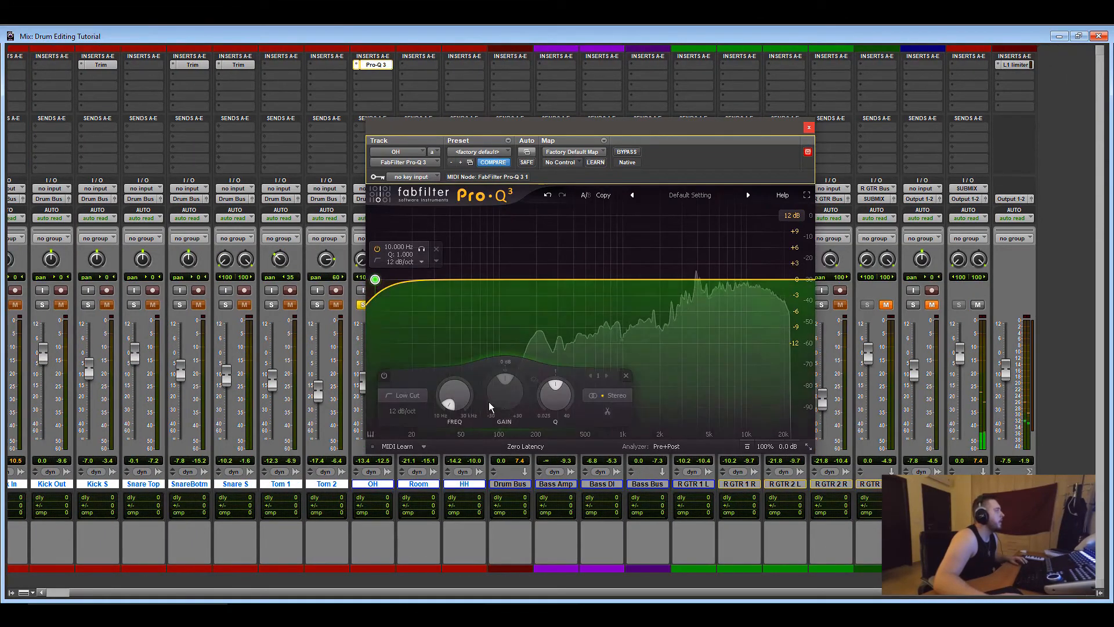
pyautogui.press('Delete')
pyautogui.moveTo(540, 280); pyautogui.dragTo(538, 322)
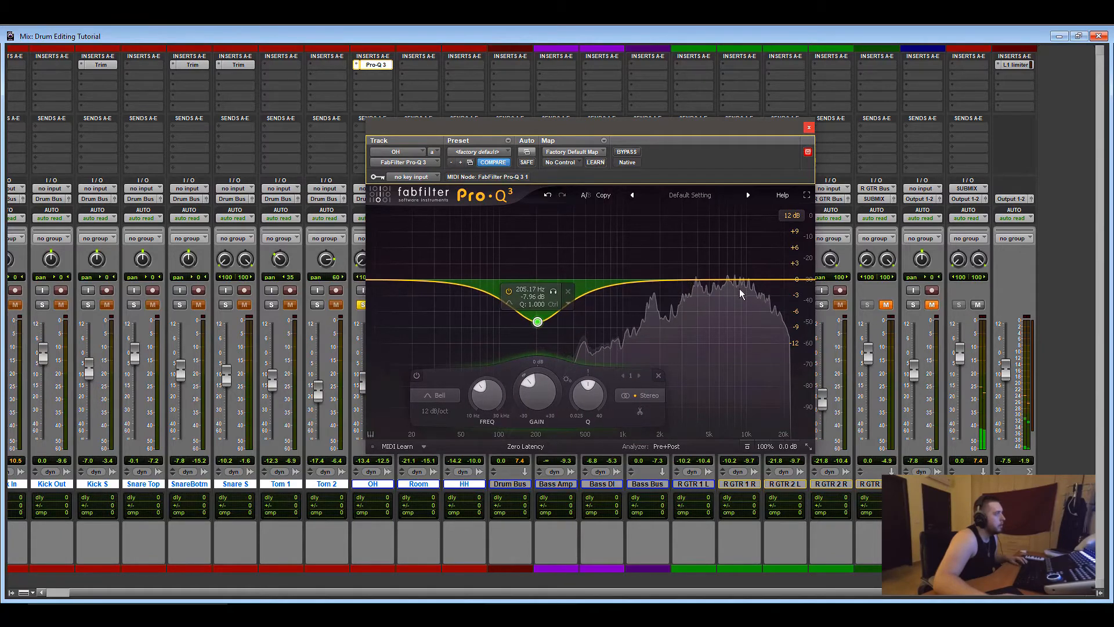
# Add a second bell band to the OH equalizer at about 4.3 kHz, with Q about 2.1 and gain about -4 dB
pyautogui.moveTo(702, 280); pyautogui.dragTo(701, 223)
pyautogui.moveTo(708, 405)
pyautogui.mouseDown()
pyautogui.moveTo(721, 389)
pyautogui.moveTo(726, 399)
pyautogui.mouseUp()
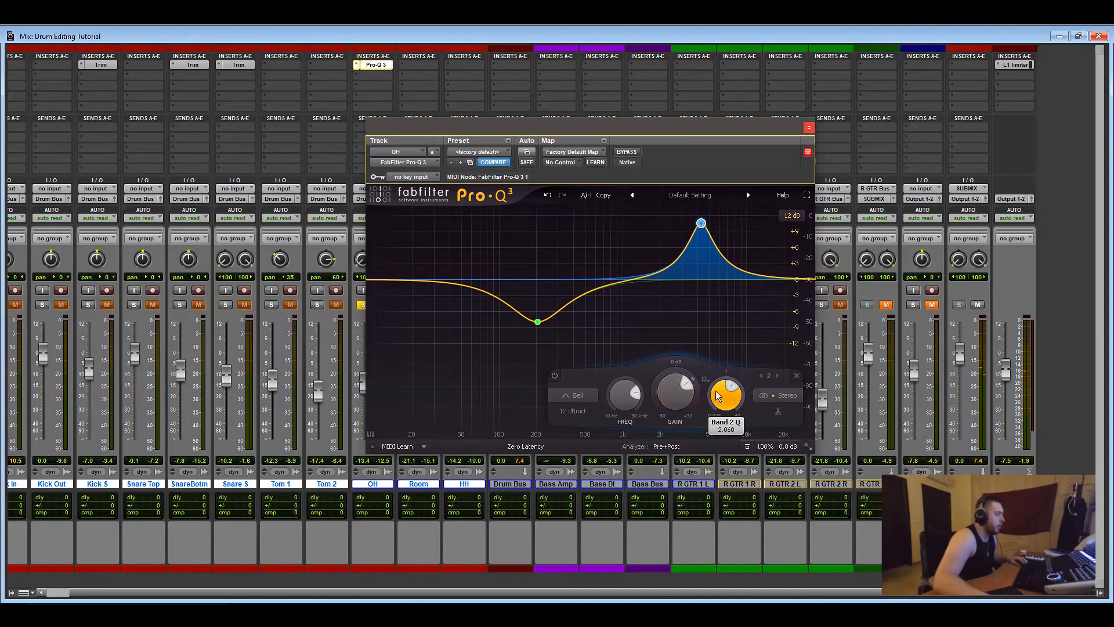
pyautogui.moveTo(671, 393); pyautogui.dragTo(667, 458)
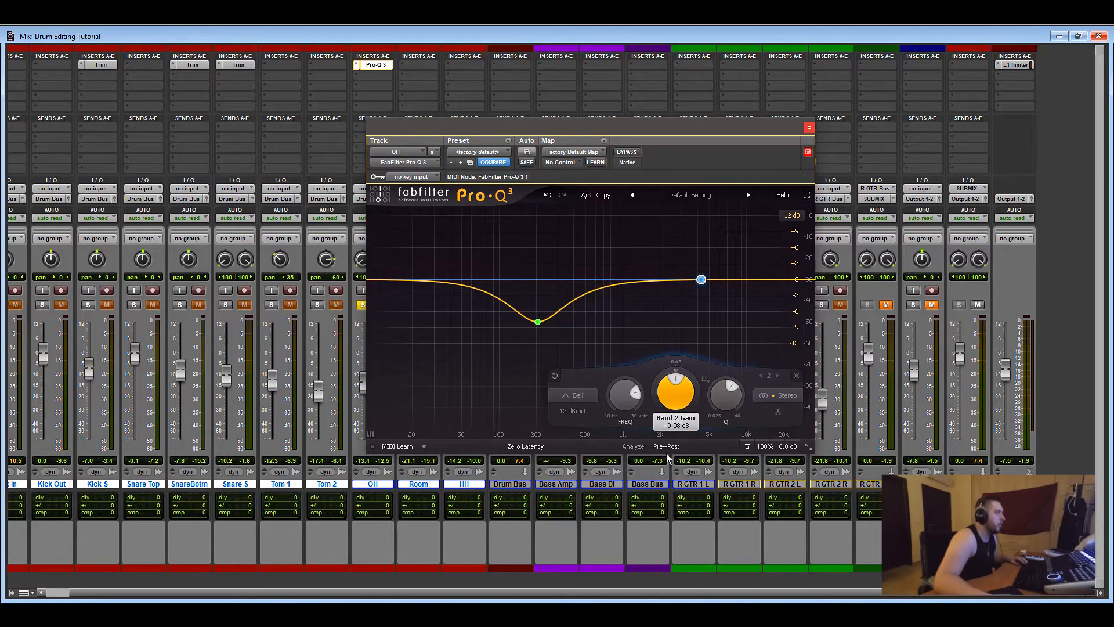
pyautogui.moveTo(667, 504); pyautogui.dragTo(689, 388)
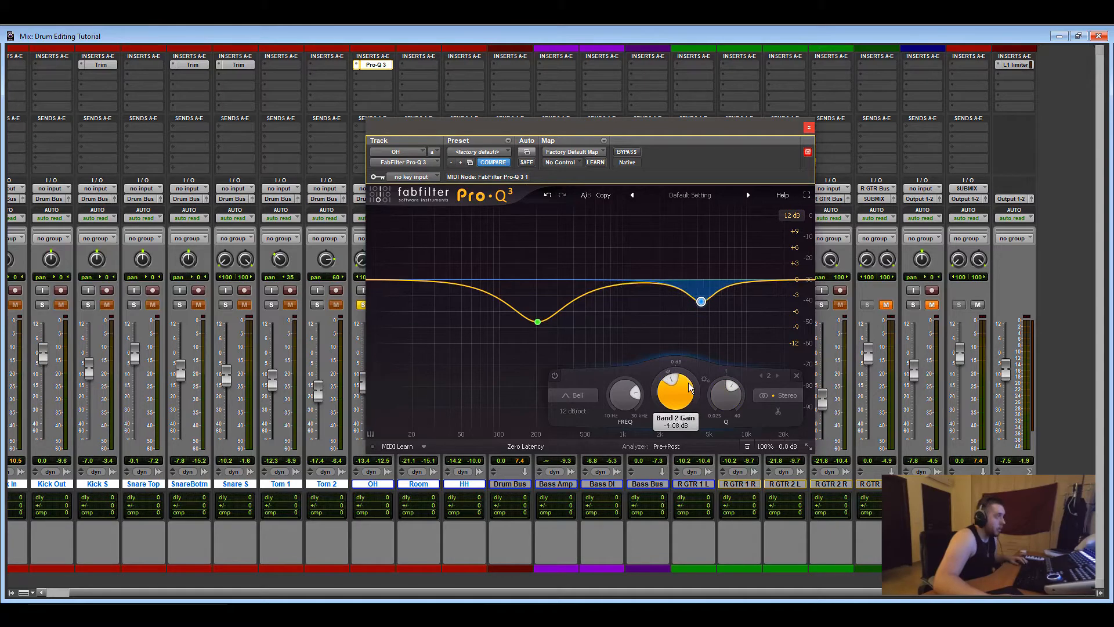
pyautogui.press('space')
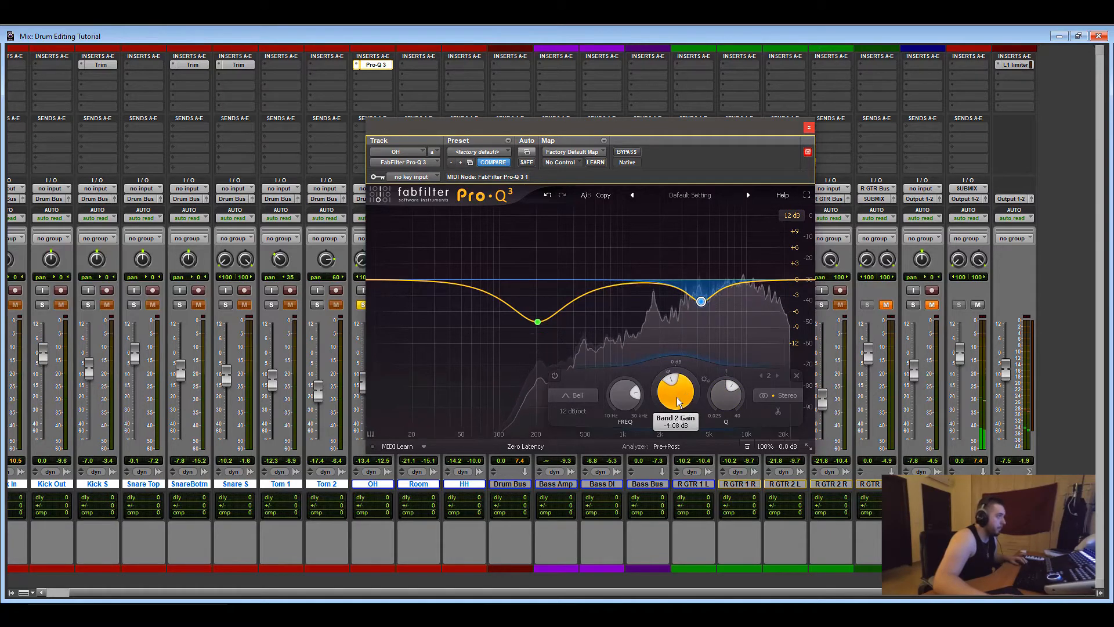
# Add a narrow third bell to the OH equalizer at about 1834 Hz, with Q about 7.9 and gain about -5.5 dB
pyautogui.moveTo(653, 283); pyautogui.dragTo(651, 237)
pyautogui.moveTo(697, 396); pyautogui.dragTo(694, 369)
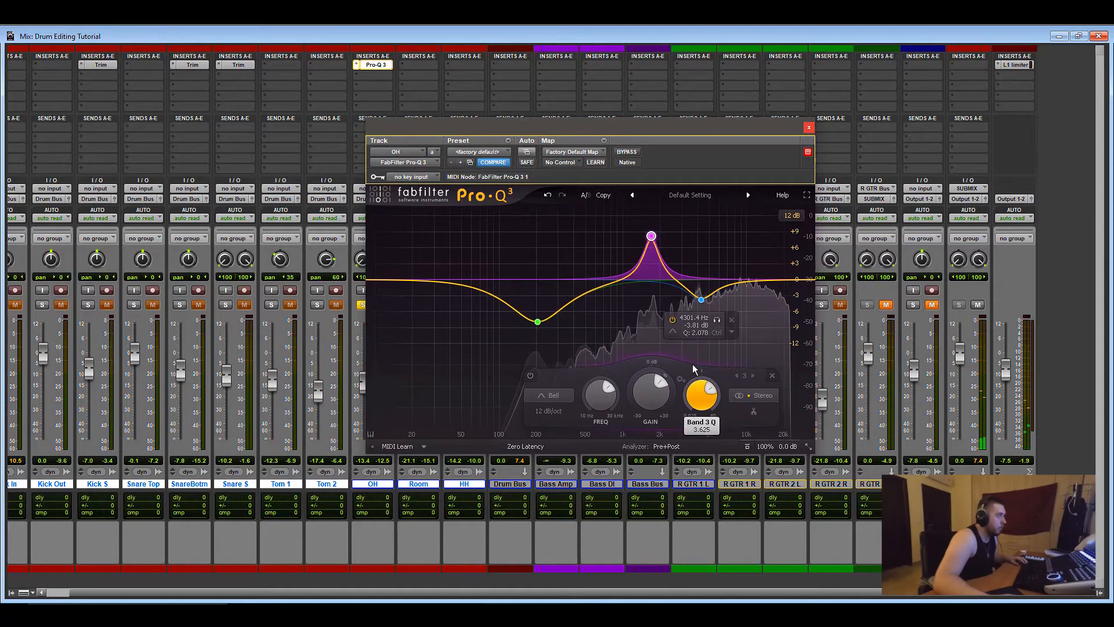
pyautogui.scroll(5, 651, 236)
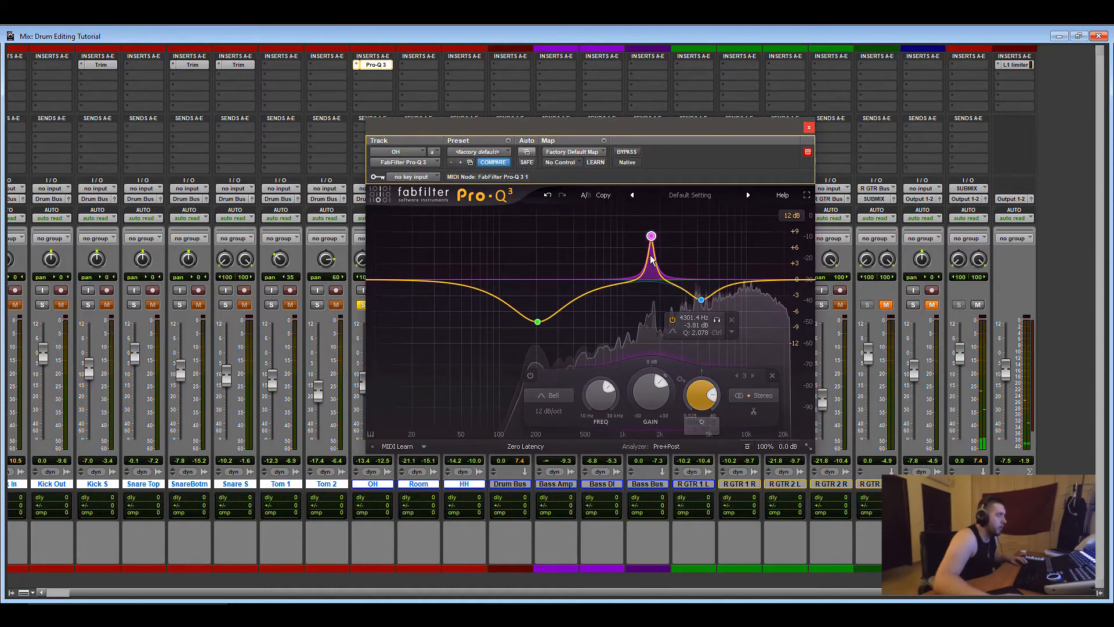
pyautogui.moveTo(651, 236); pyautogui.dragTo(655, 212)
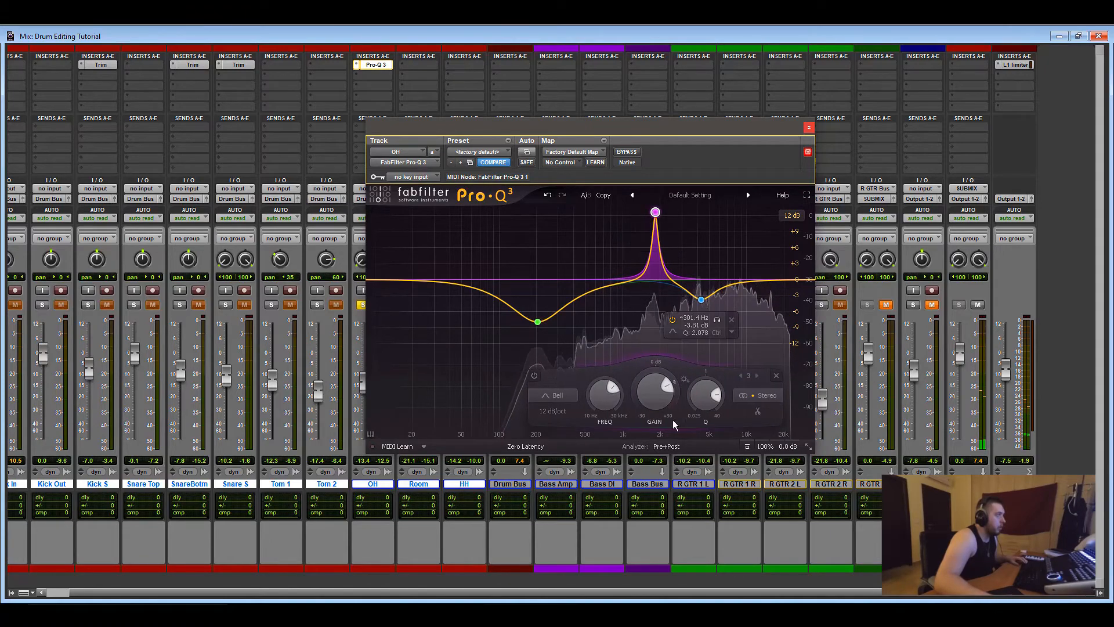
pyautogui.moveTo(654, 396); pyautogui.dragTo(649, 483)
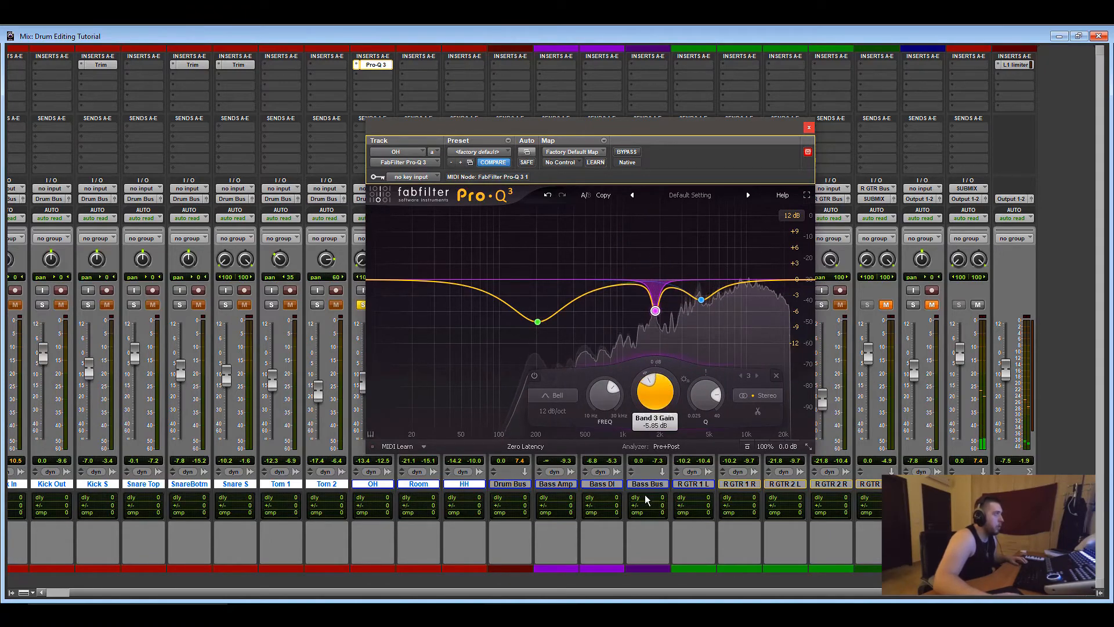
pyautogui.press('space')
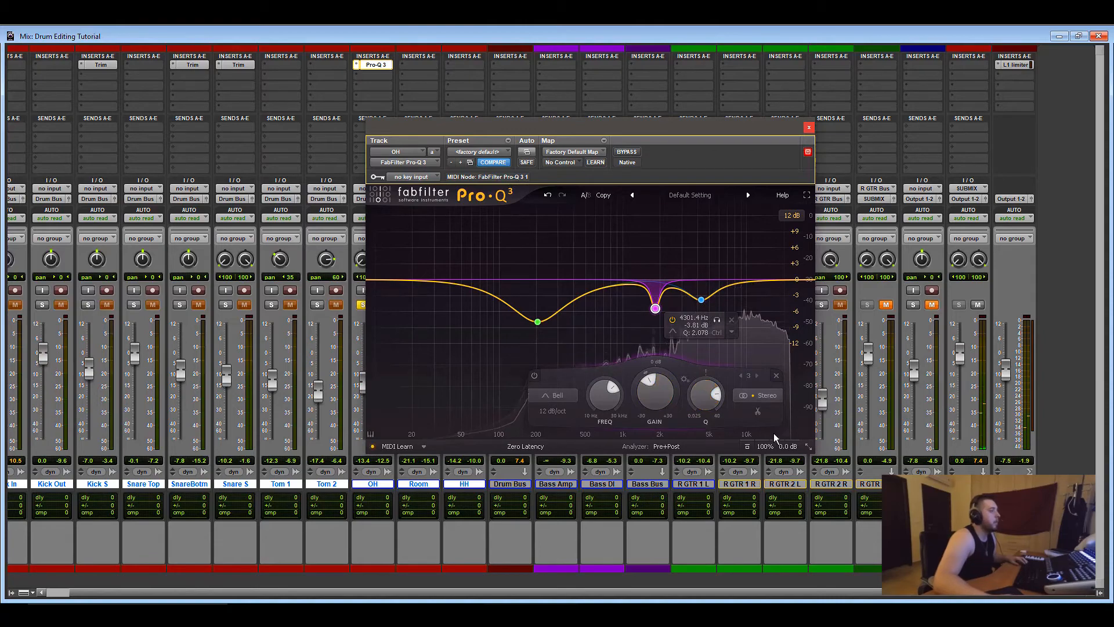
pyautogui.press('space')
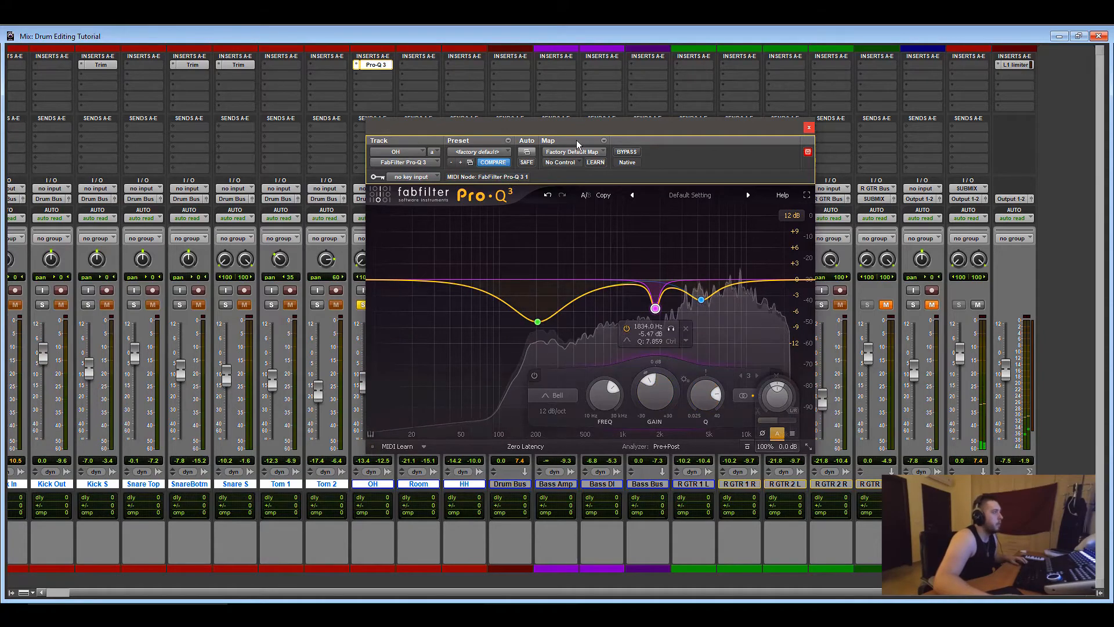
# Compare OH with the equalizer bypassed and active, close the plug-in, and unsolo the track
pyautogui.click(634, 153)
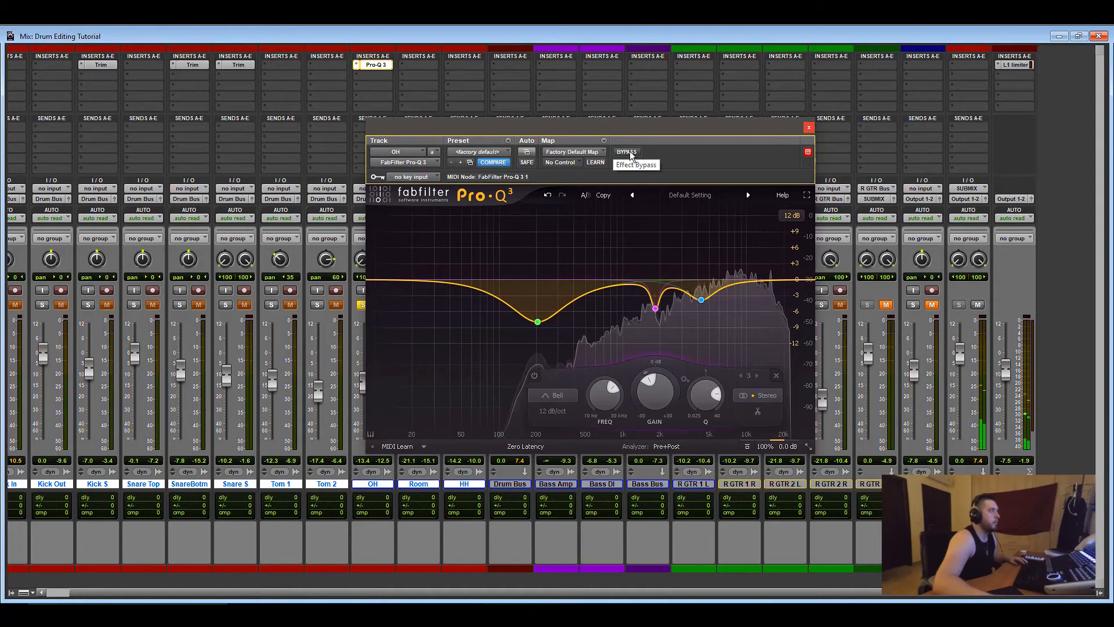
pyautogui.press('space')
pyautogui.click(808, 128)
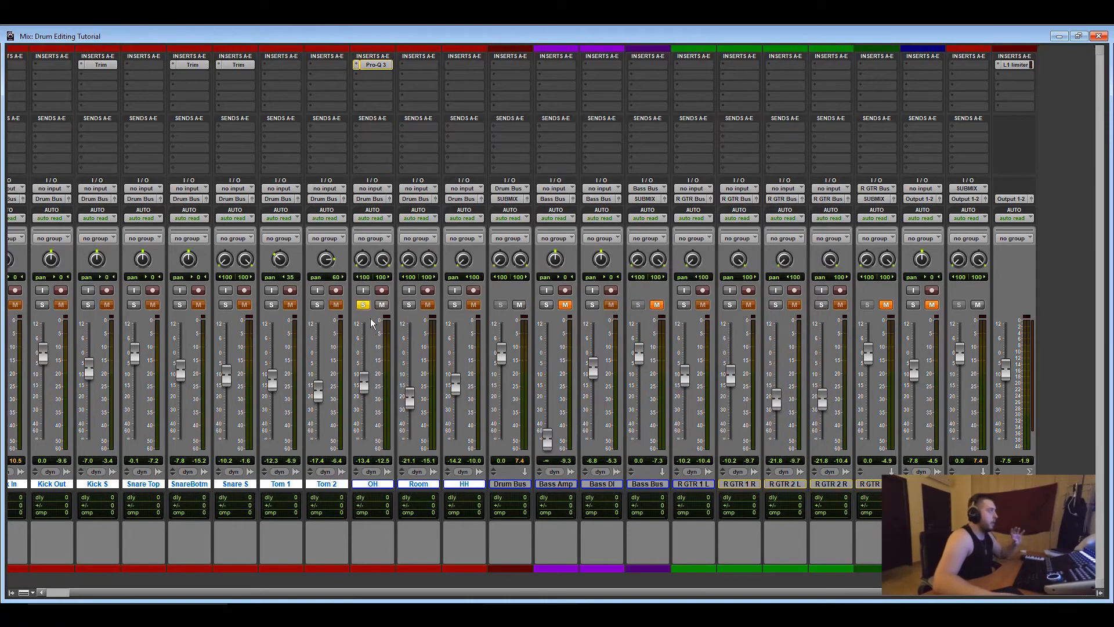
pyautogui.click(364, 305)
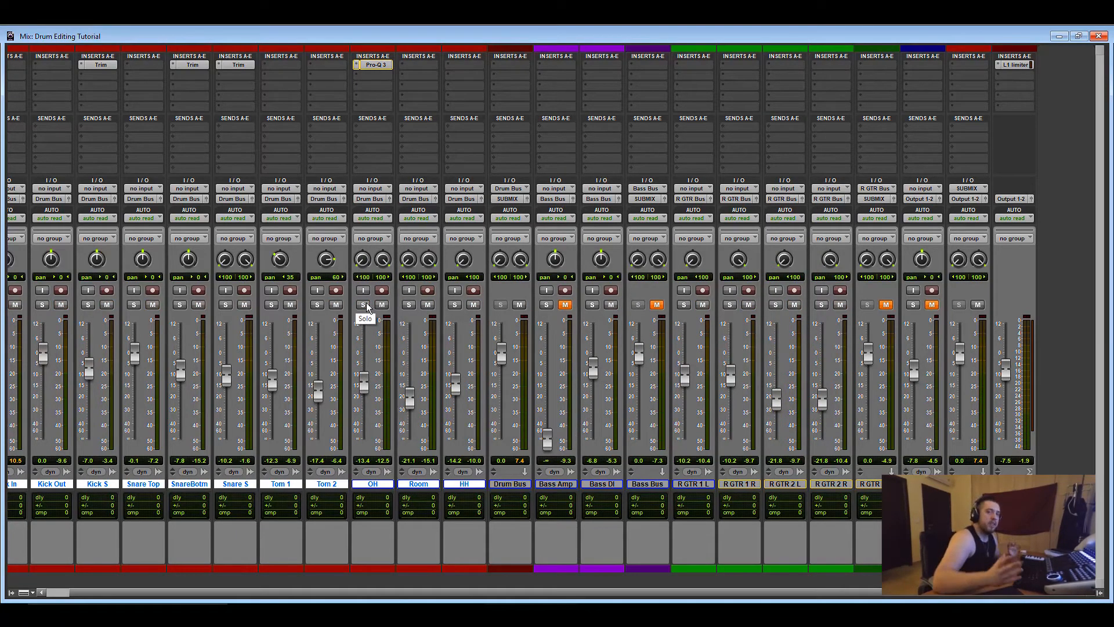
# Select and solo only the Room track, and insert FabFilter Pro-Q 3 on it
pyautogui.moveTo(663, 590); pyautogui.dragTo(541, 587)
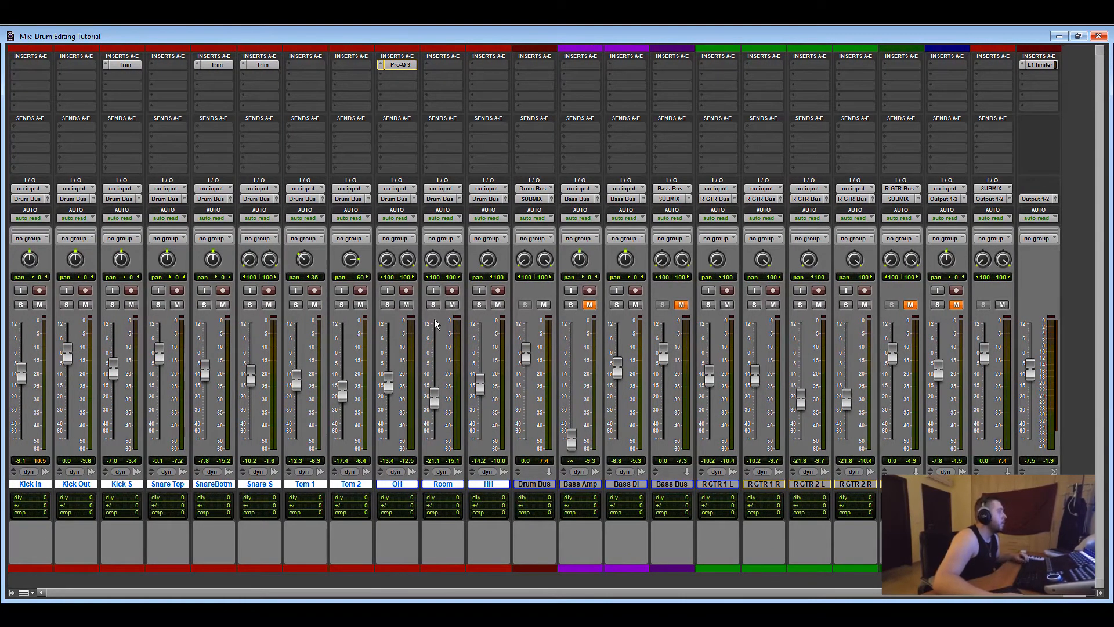
pyautogui.click(441, 486)
pyautogui.click(433, 305)
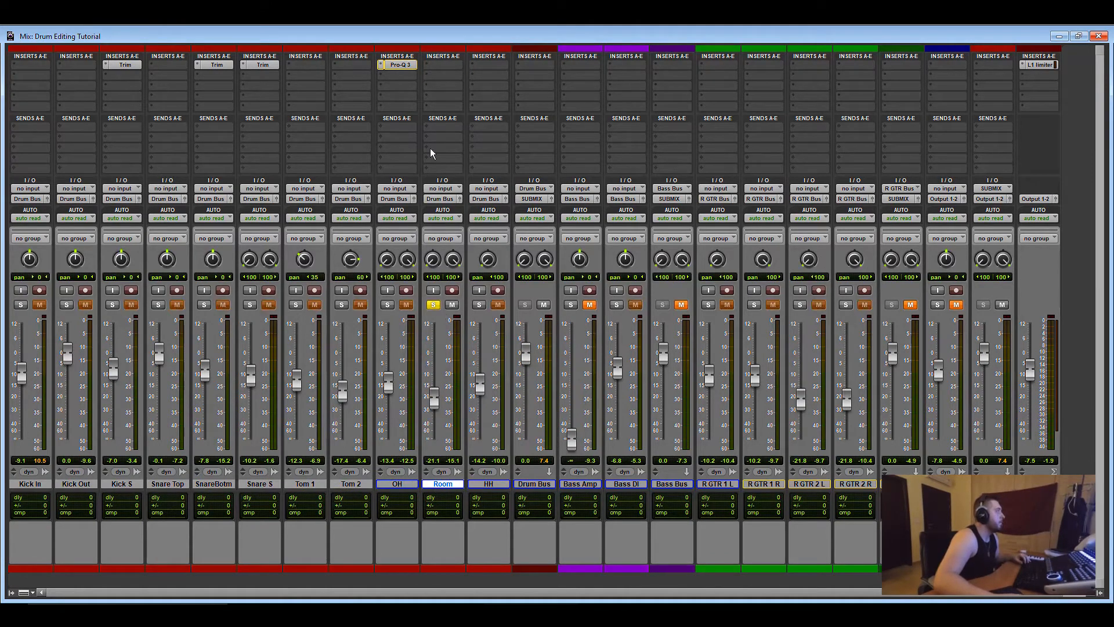
pyautogui.click(452, 68)
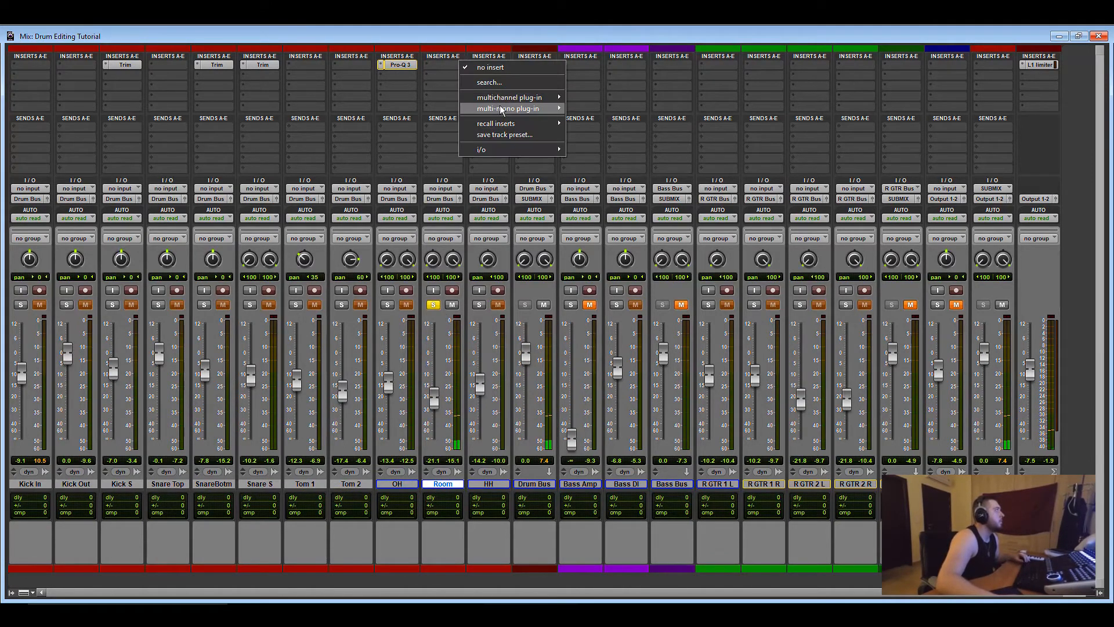
pyautogui.moveTo(511, 98)
pyautogui.moveTo(616, 301)
pyautogui.click(695, 317)
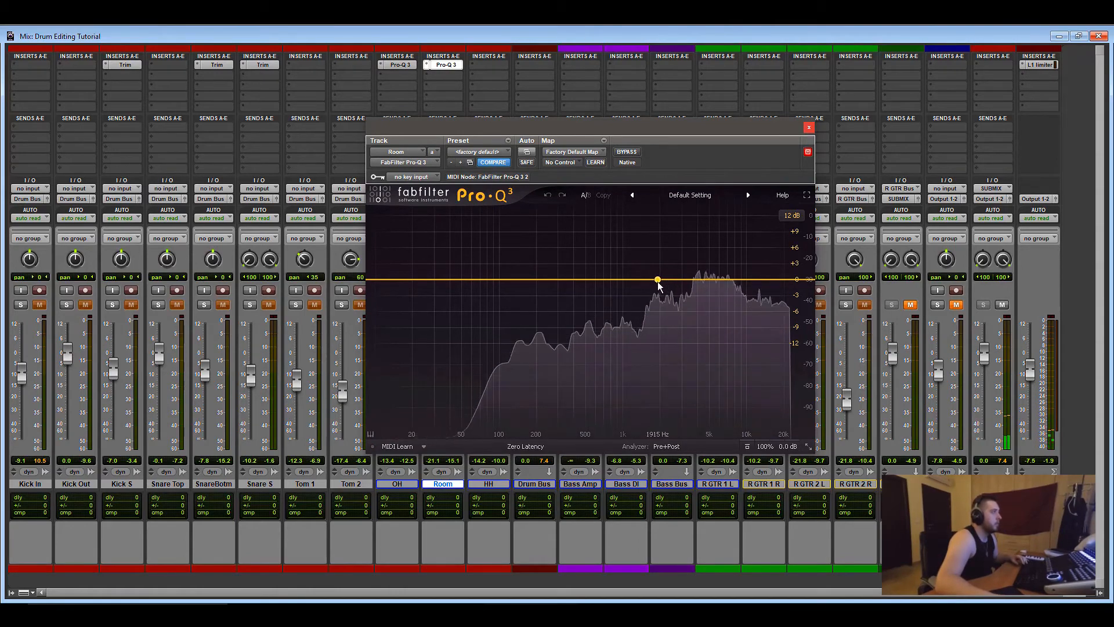
# Shape the Room equalizer with a bell cut of about -4.4 dB at 1874 Hz, Q about 2.8, plus a high-shelf cut
pyautogui.moveTo(655, 280); pyautogui.dragTo(654, 248)
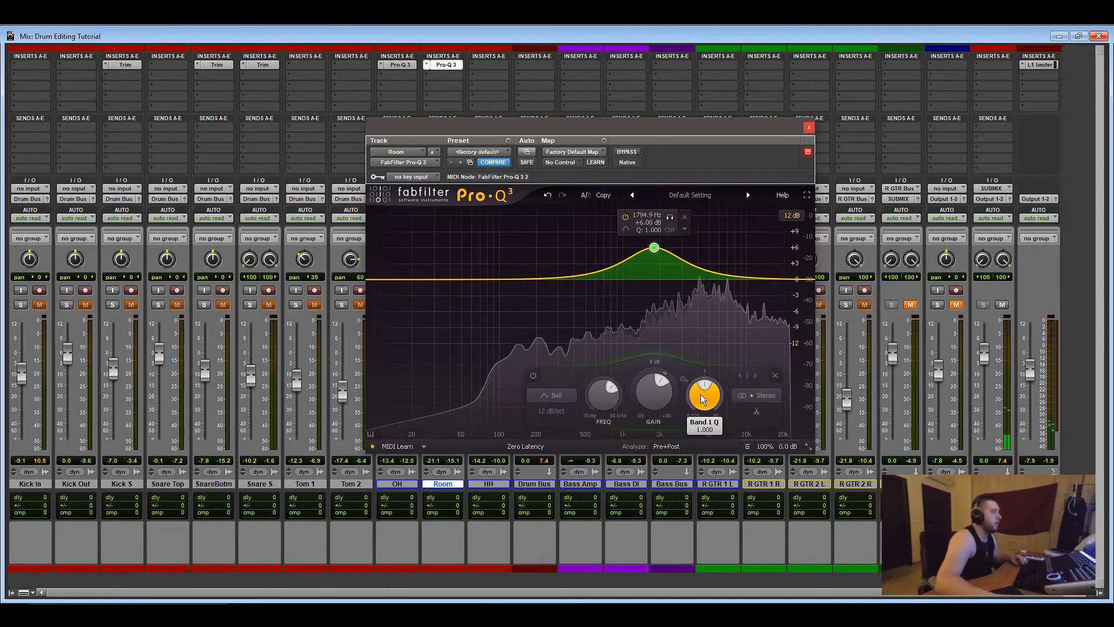
pyautogui.moveTo(702, 396); pyautogui.dragTo(697, 373)
pyautogui.moveTo(660, 255); pyautogui.dragTo(655, 243)
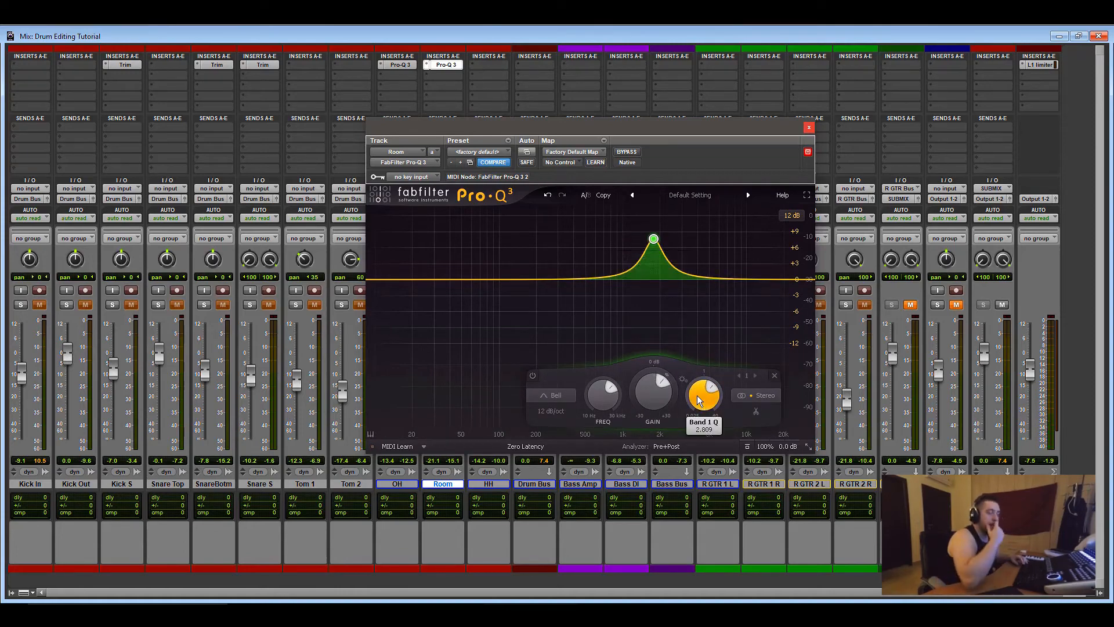
pyautogui.moveTo(659, 386); pyautogui.dragTo(642, 349)
pyautogui.press('space')
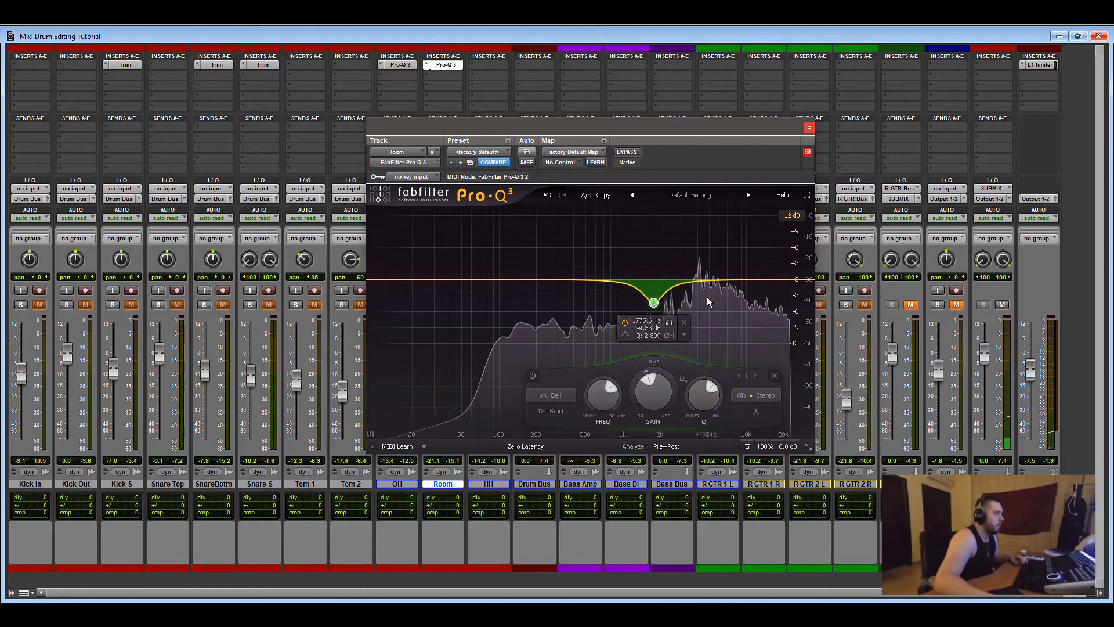
pyautogui.moveTo(655, 303); pyautogui.dragTo(658, 304)
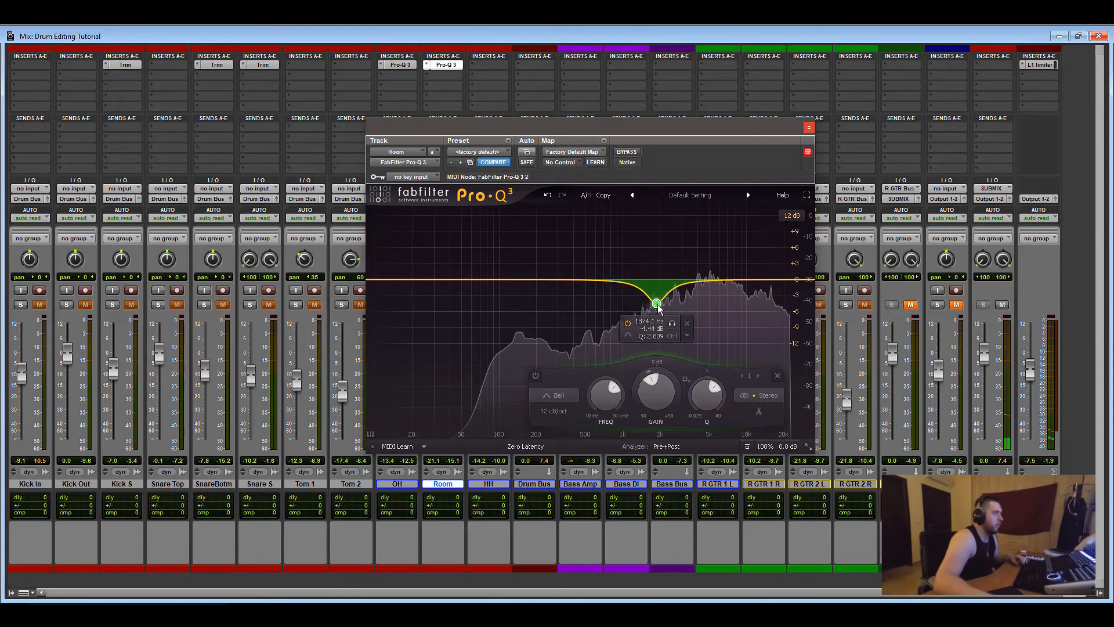
pyautogui.press('space')
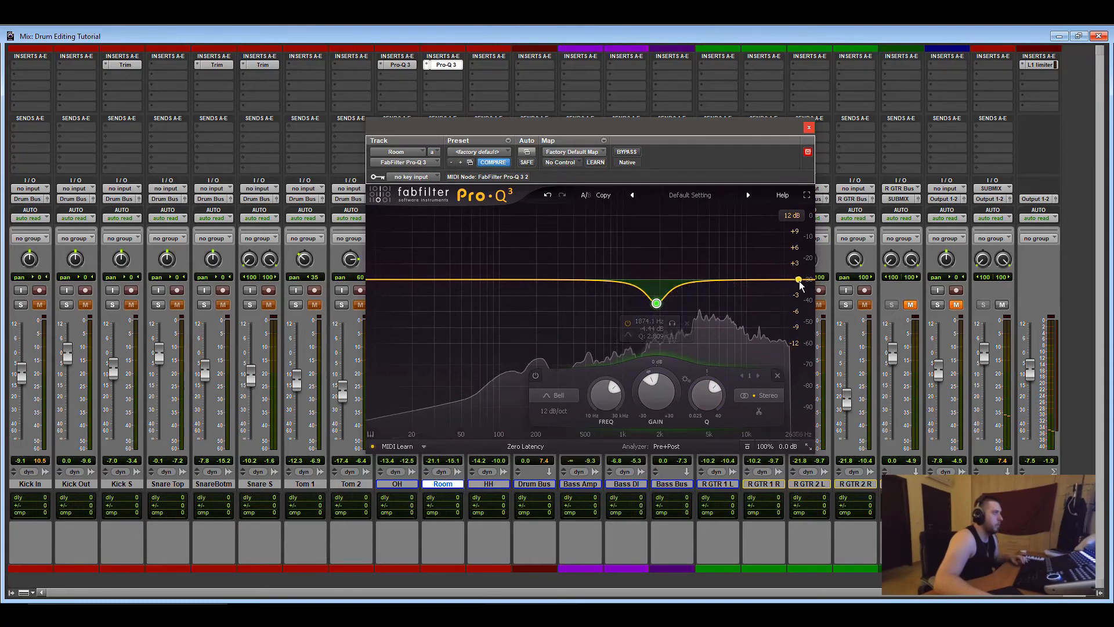
pyautogui.moveTo(797, 280); pyautogui.dragTo(743, 326)
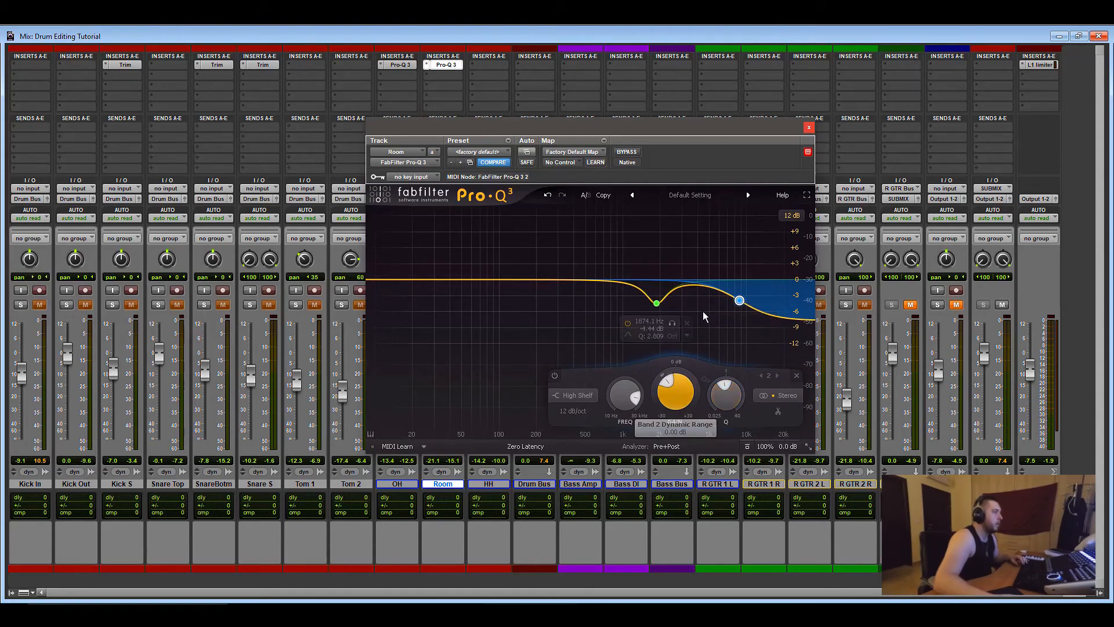
pyautogui.press('space')
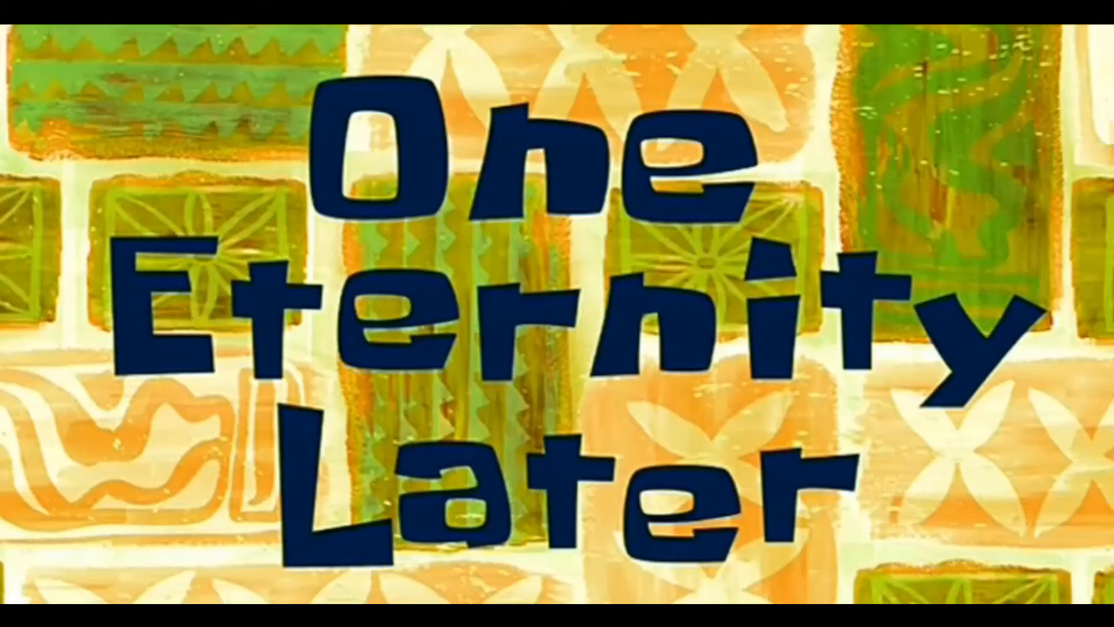